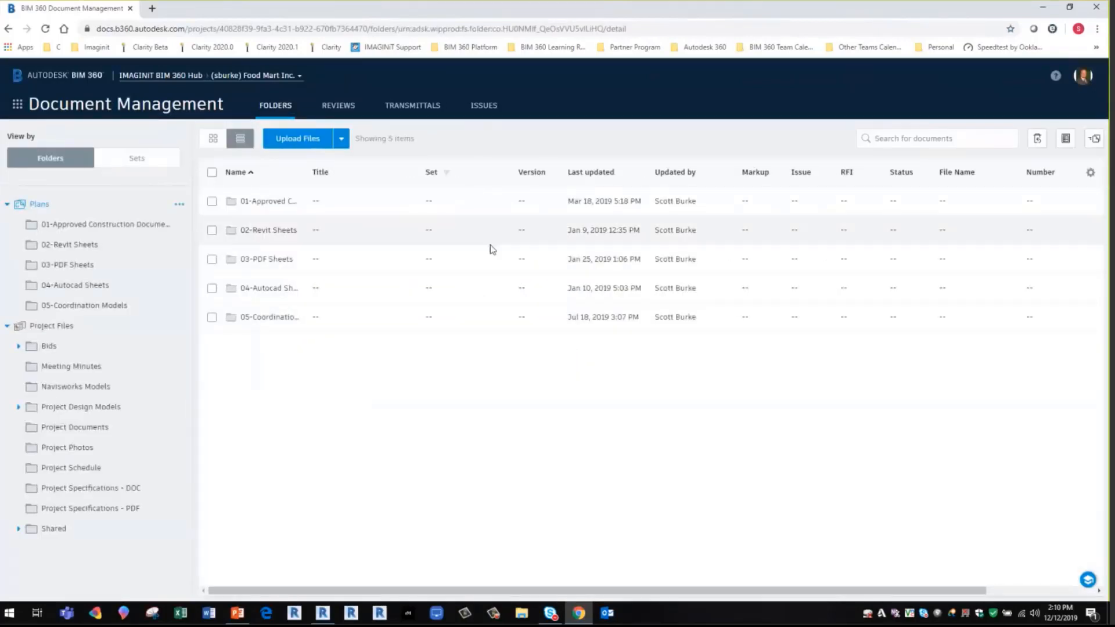
- Widen the Name column to fit the folder names and open the permissions of the 05-Coordination Models folder
double_click(308, 168)
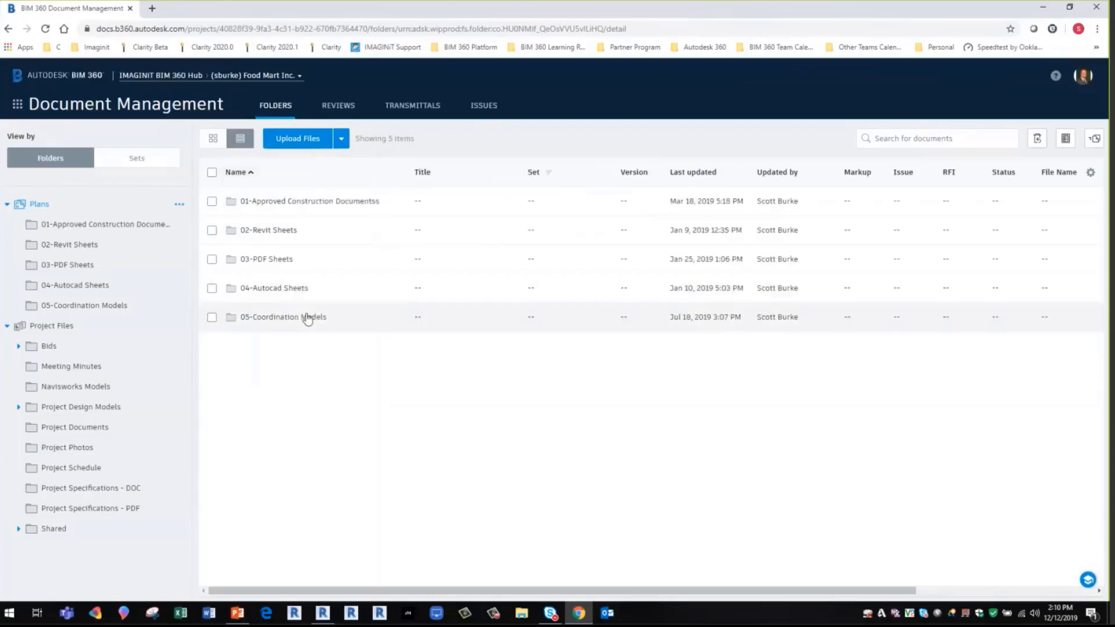
click(401, 317)
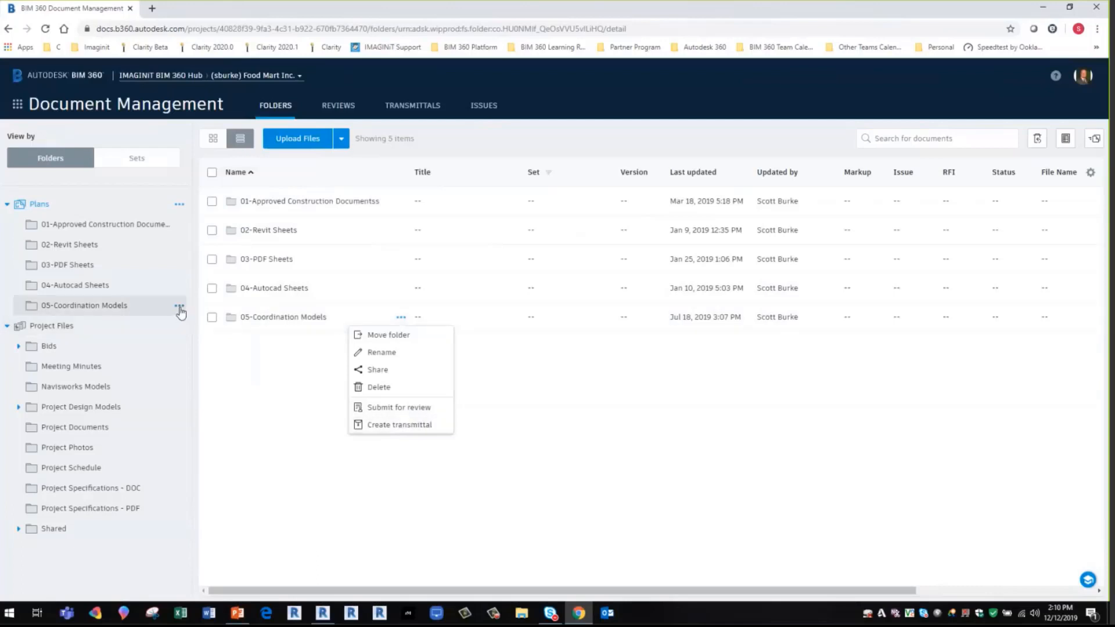
click(180, 306)
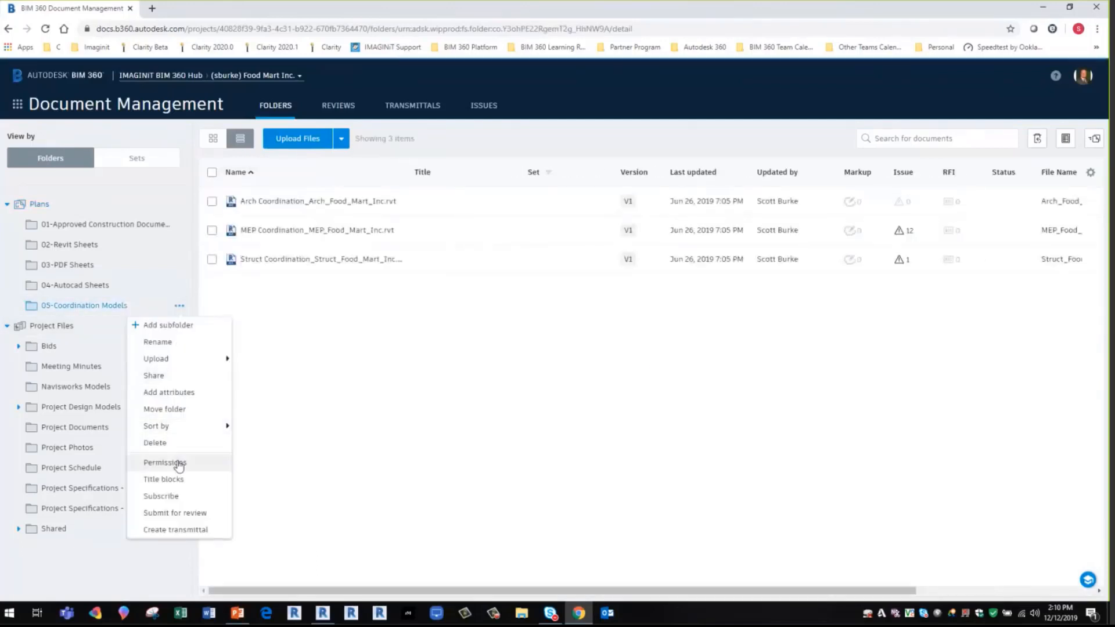
click(174, 463)
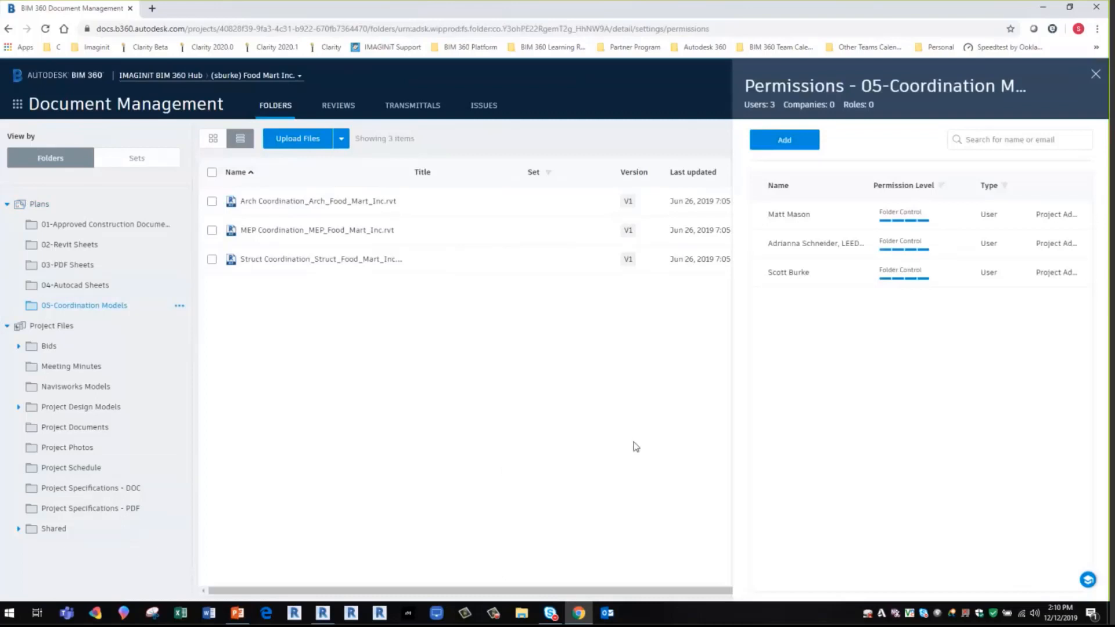
- Start adding folder permissions and select the company MEP Installers INC. as a recipient
click(782, 142)
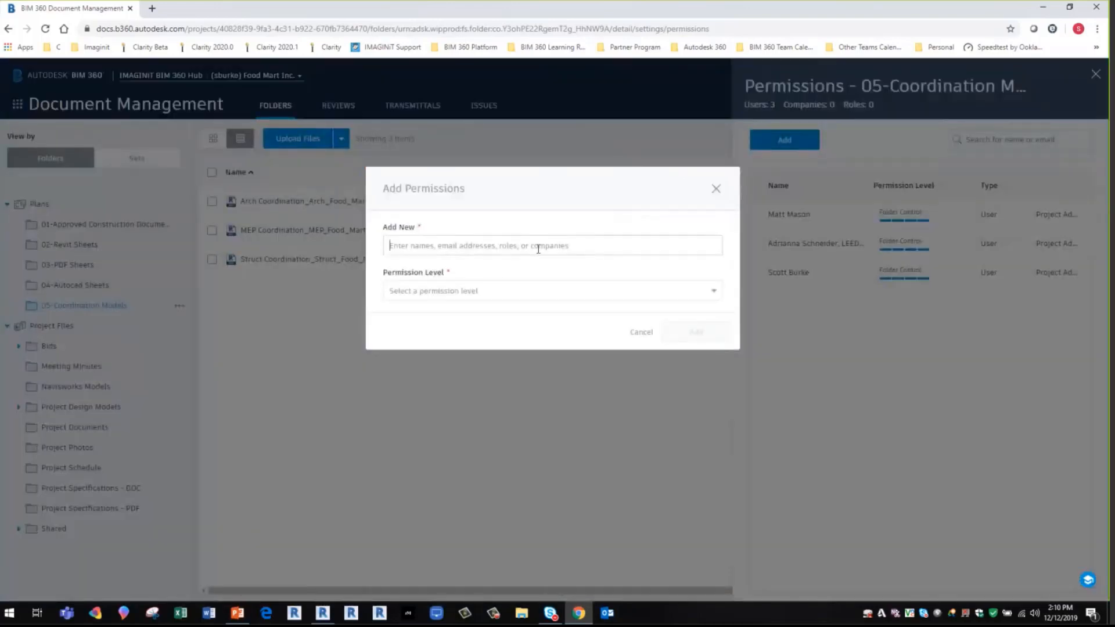
click(539, 248)
text(mep)
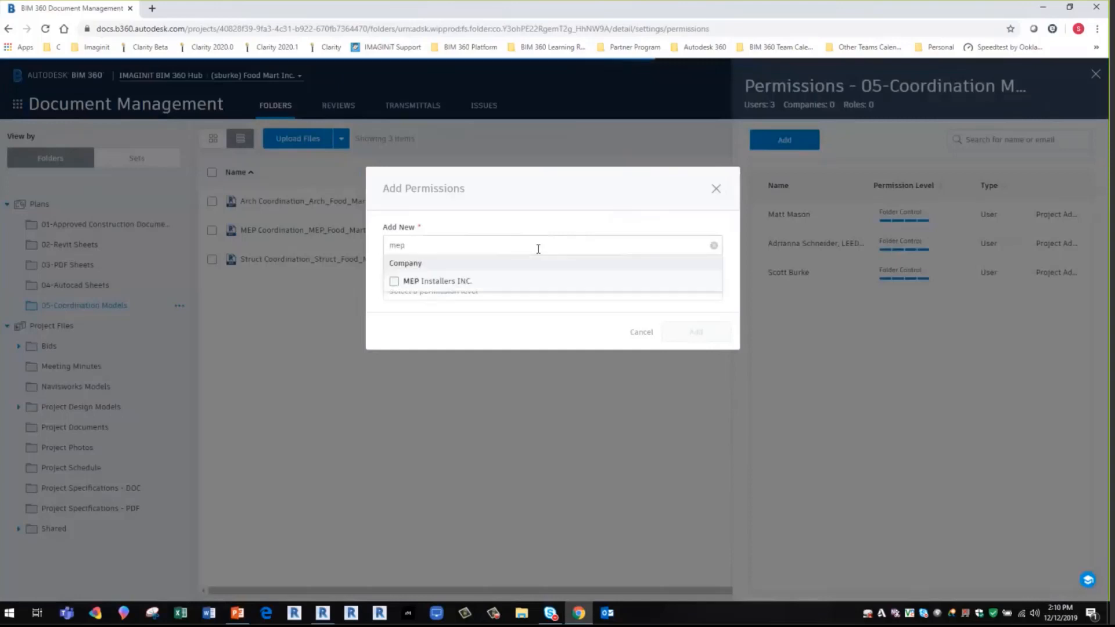
click(394, 283)
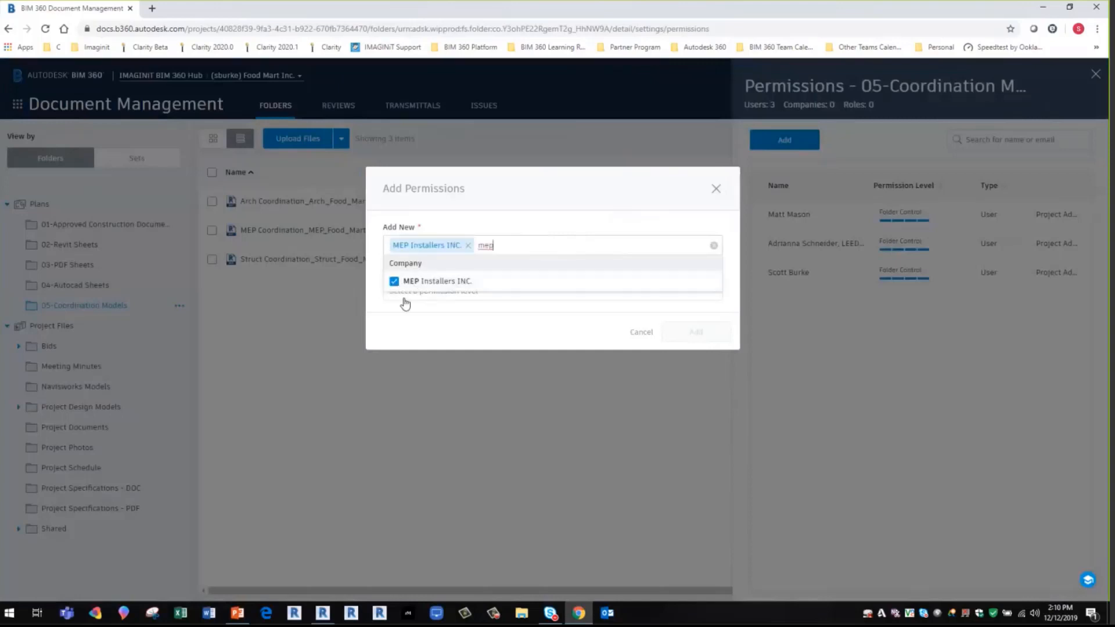
key(BackSpace)
key(BackSpace)
key(BackSpace)
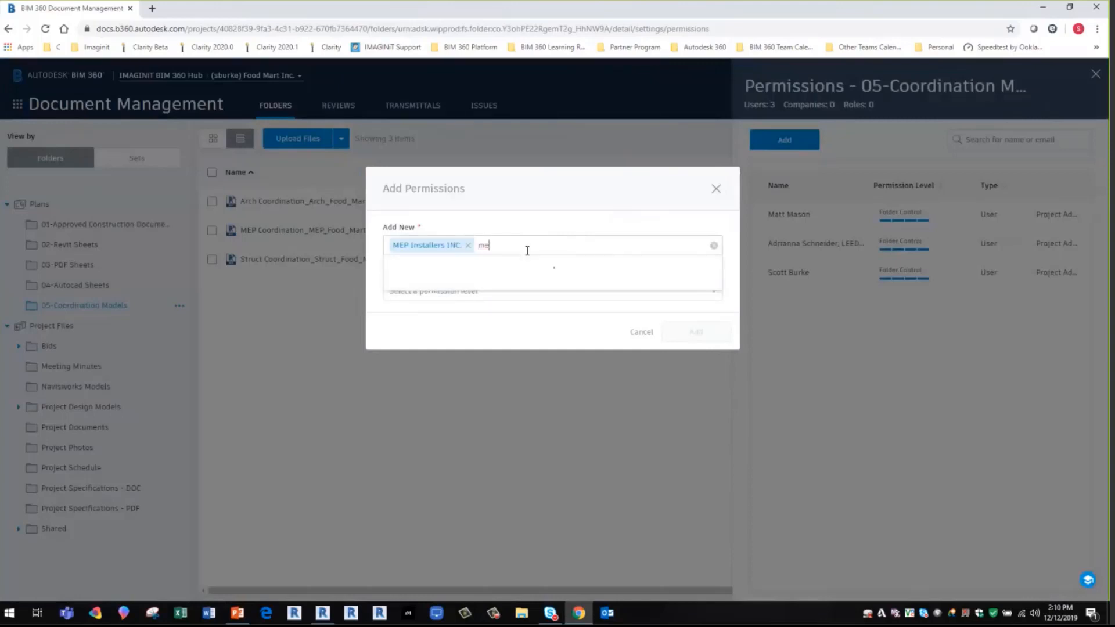
- Add the company ABC Structural Inc. as a second recipient of the new permissions
text(s)
key(BackSpace)
text(abc)
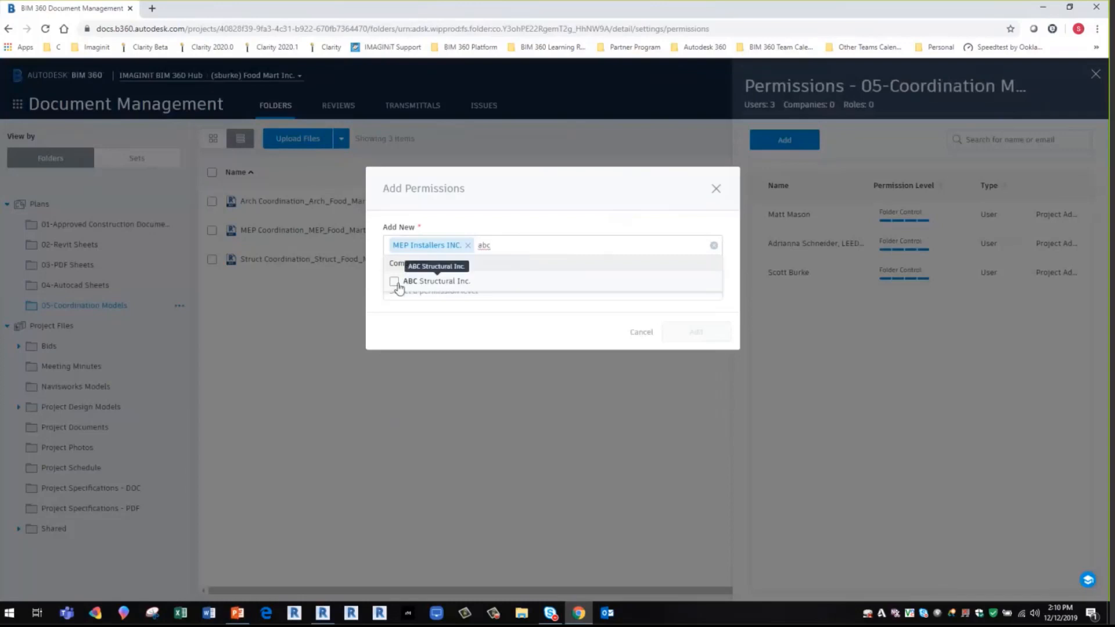
click(399, 282)
key(BackSpace)
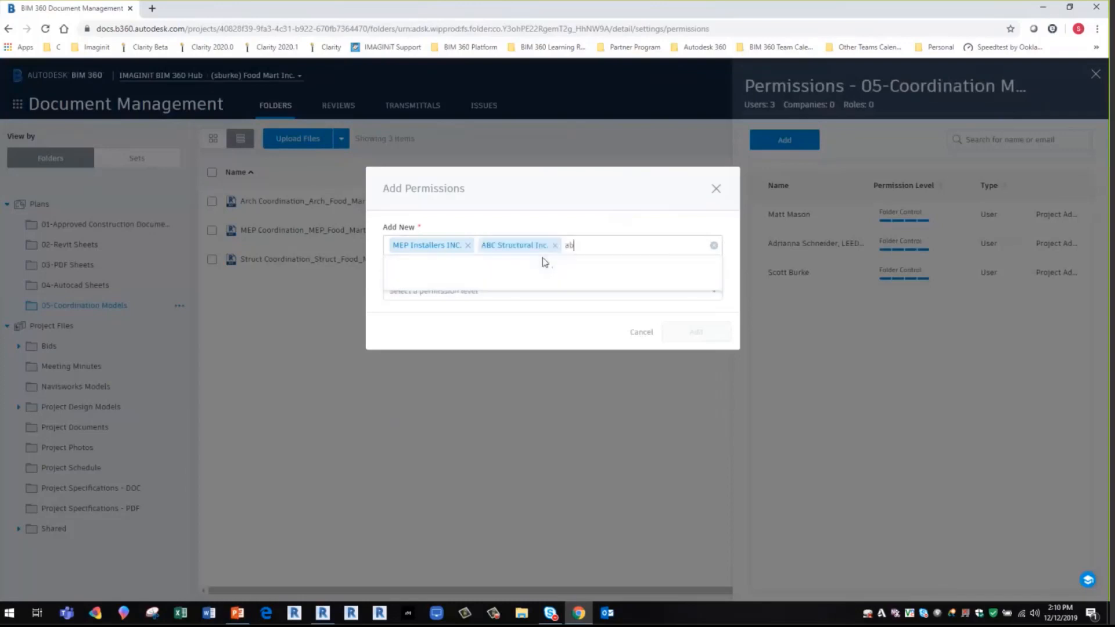
key(BackSpace)
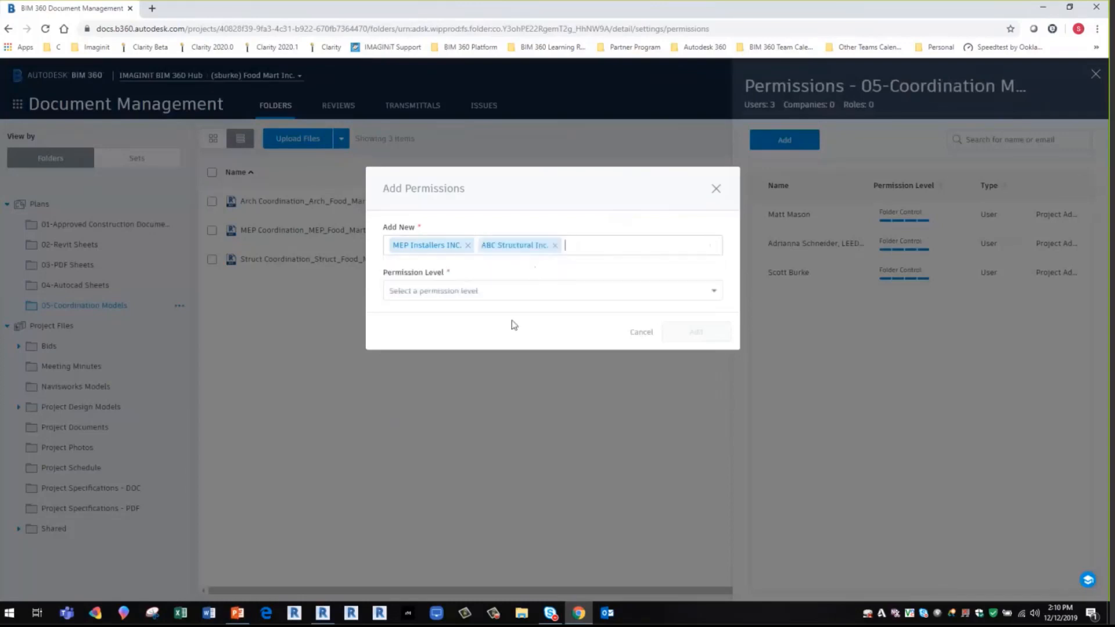
- Grant both selected companies the View/Download permission level on the folder
click(510, 298)
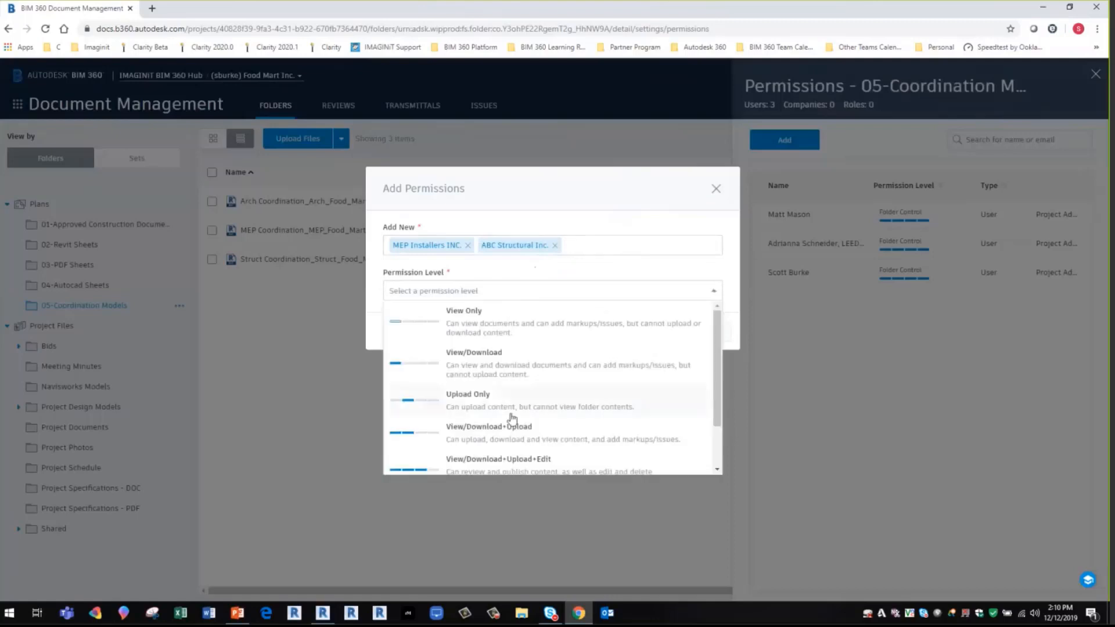
click(471, 366)
click(696, 333)
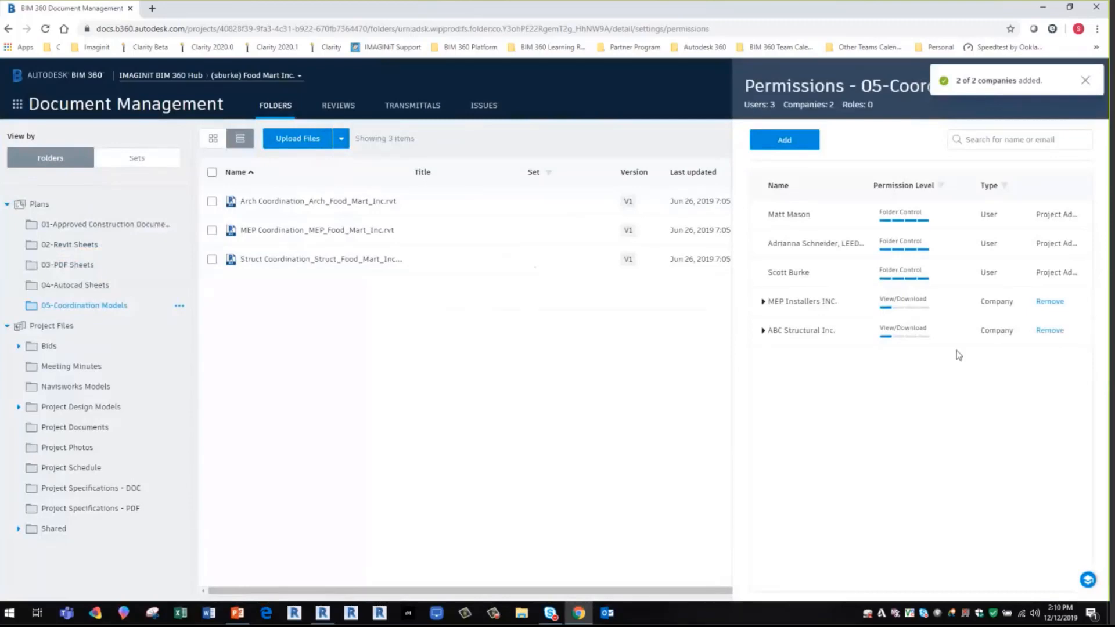
- Raise MEP Installers INC. and ABC Structural Inc. to View/Download+Upload+Edit and close the folder permissions
click(924, 305)
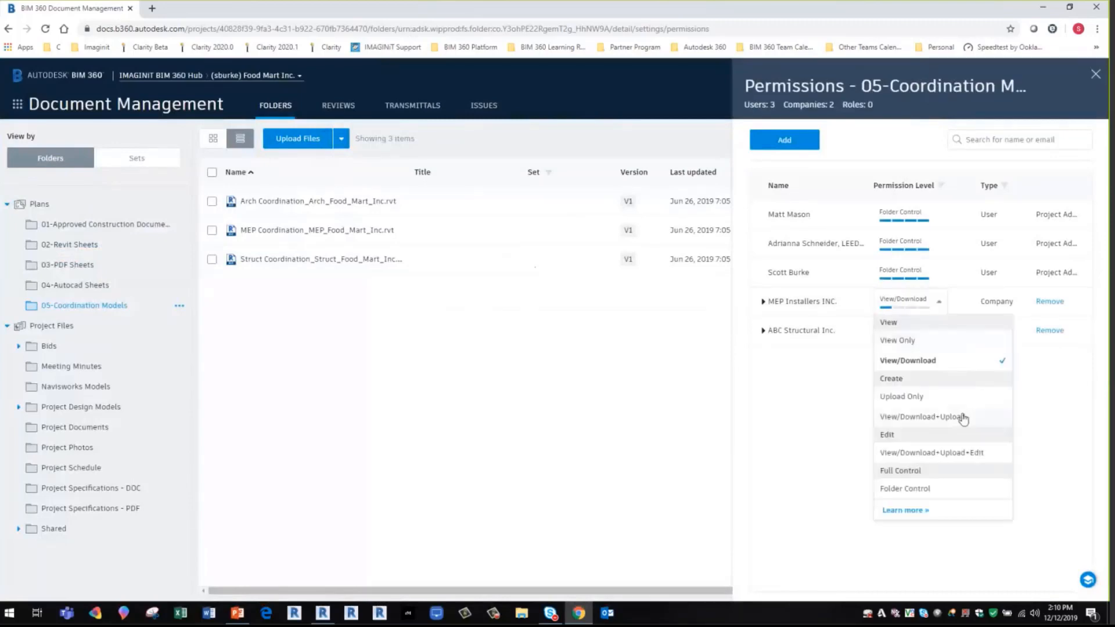
click(965, 456)
click(914, 339)
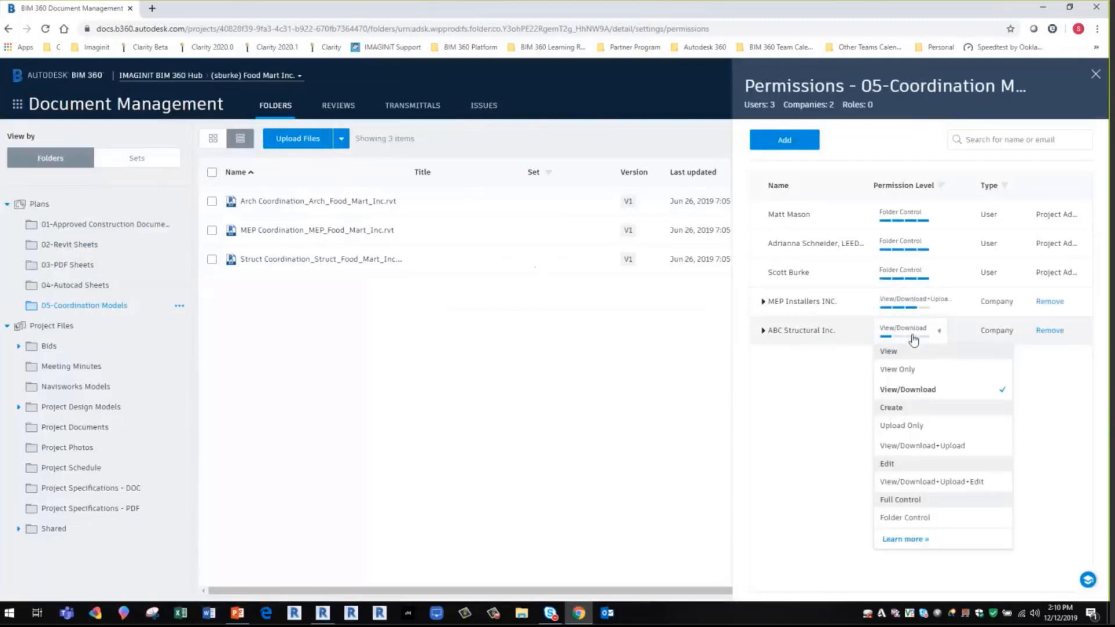
click(932, 482)
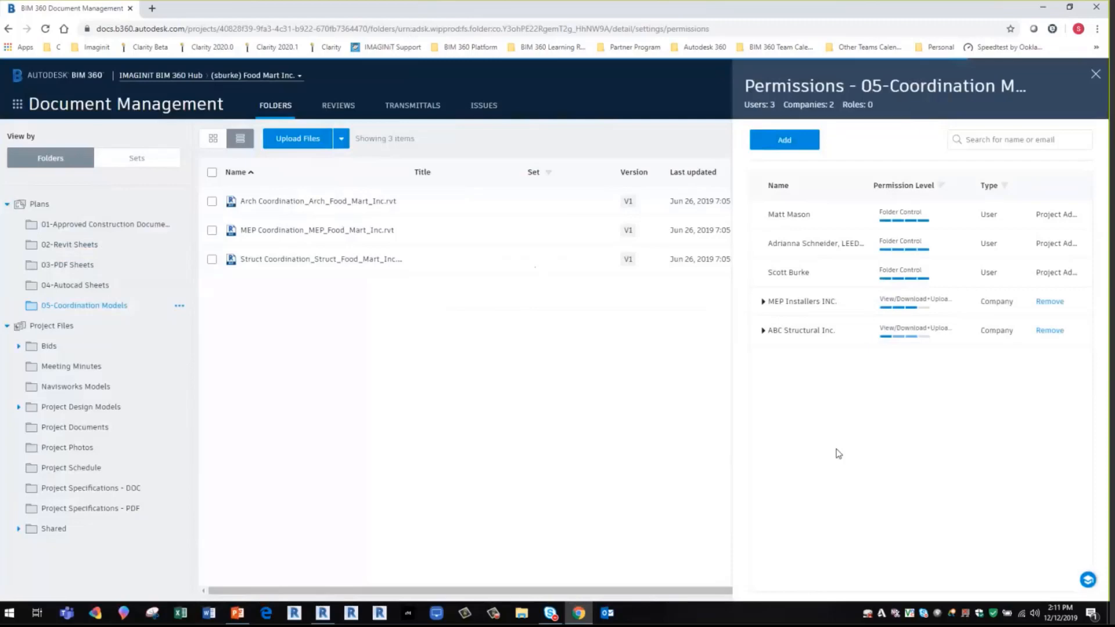
click(1095, 74)
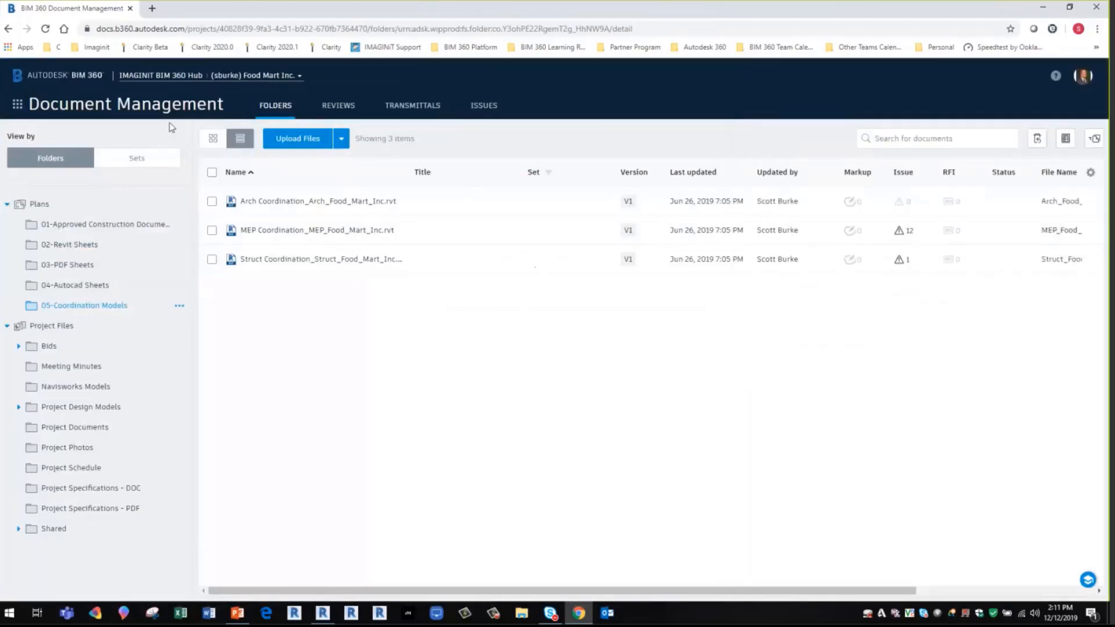
- Open the Model Coordination service settings in Project Admin to view the project's coordination spaces
click(17, 109)
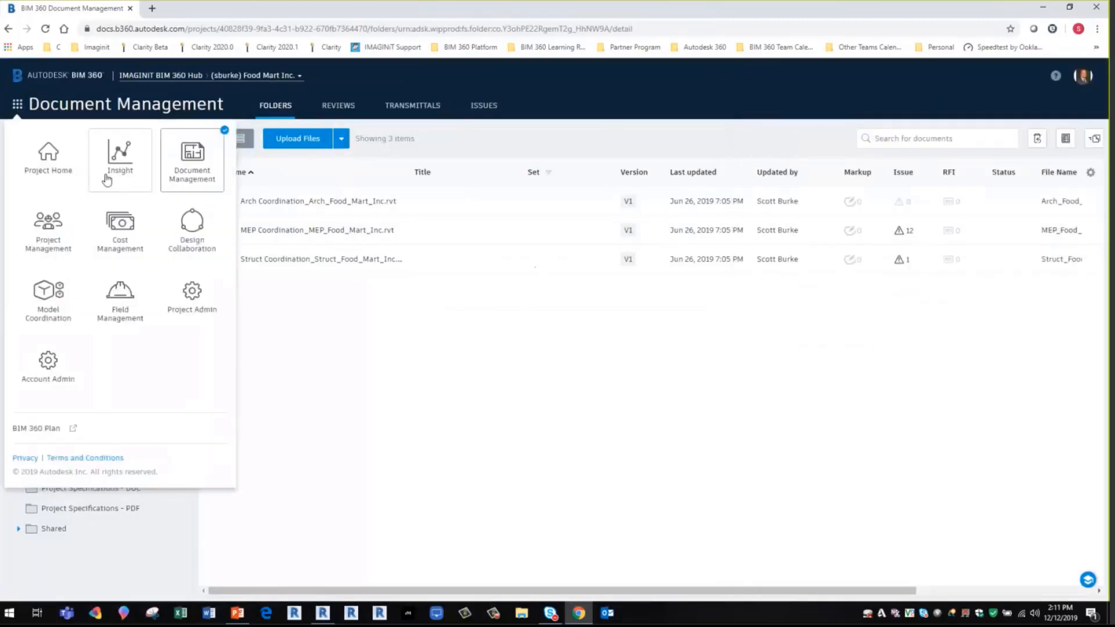
click(201, 308)
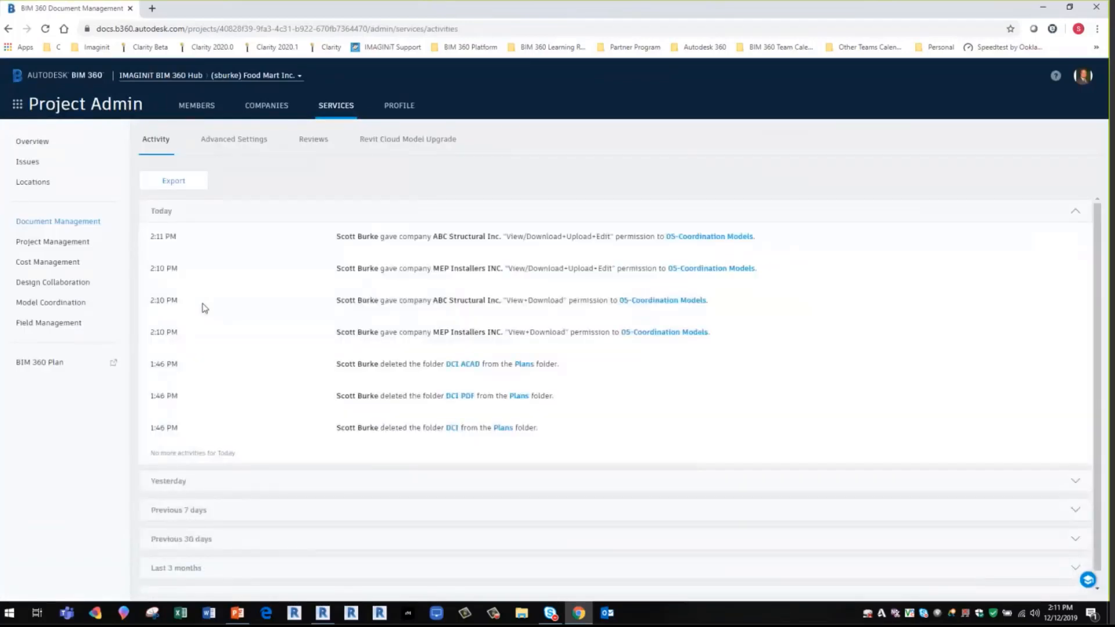
click(55, 303)
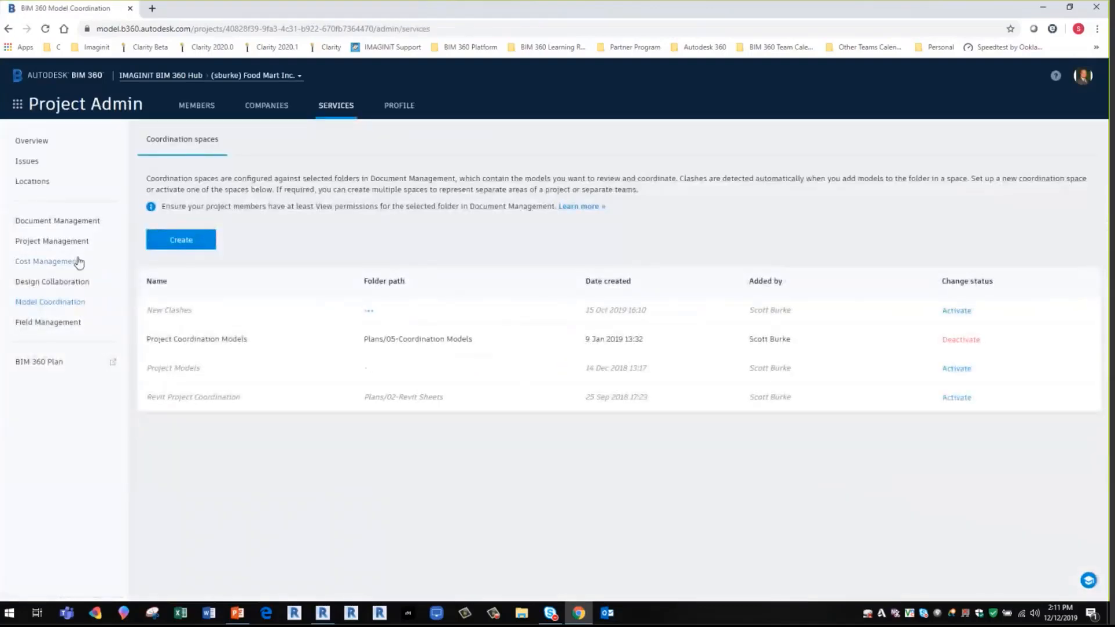
- Start a new coordination space, expand the Plans folder and try 03-PDF Sheets as the coordination folder
click(173, 243)
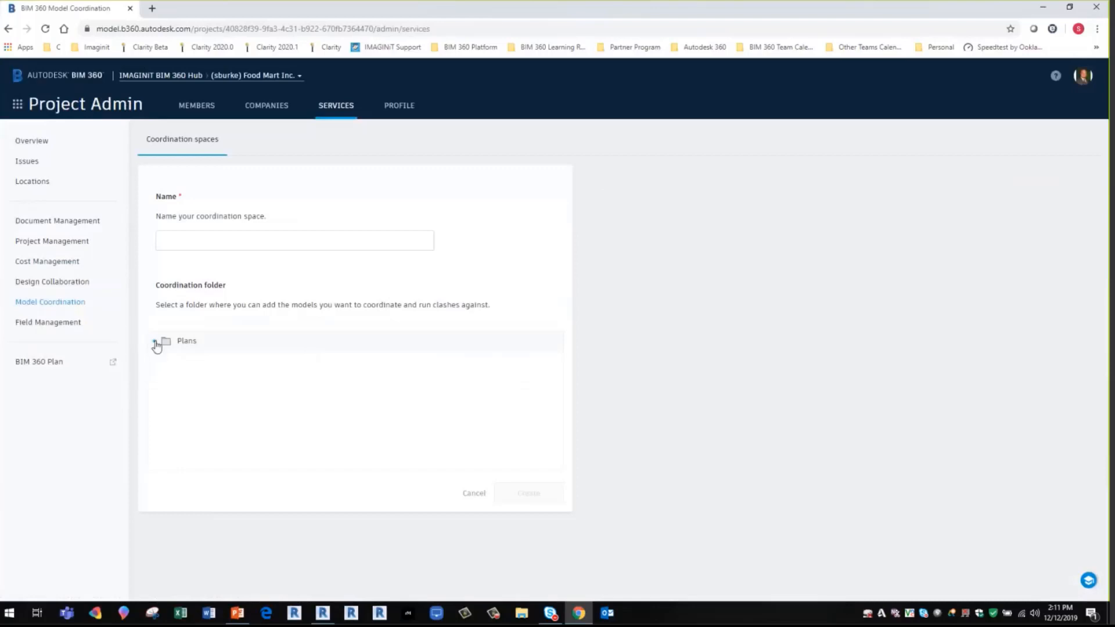
click(155, 342)
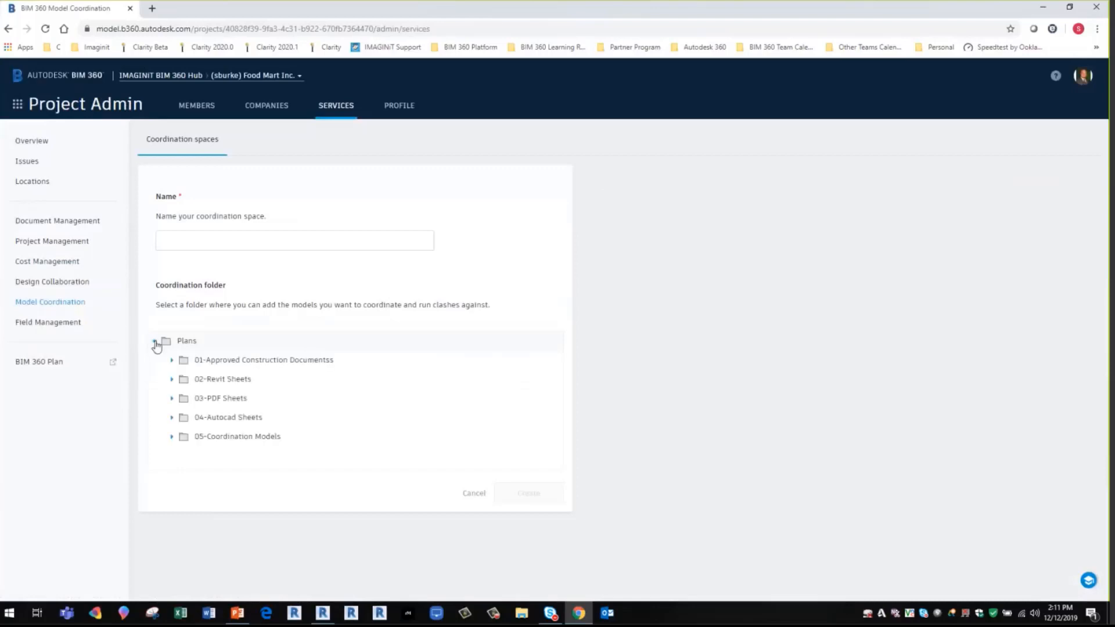
click(172, 438)
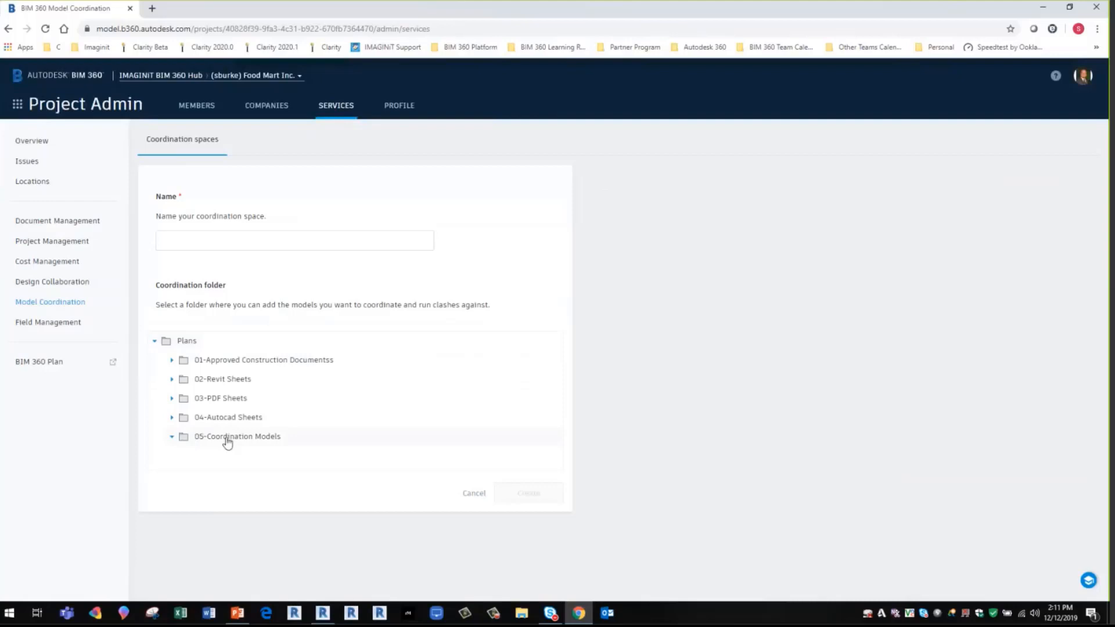
click(232, 399)
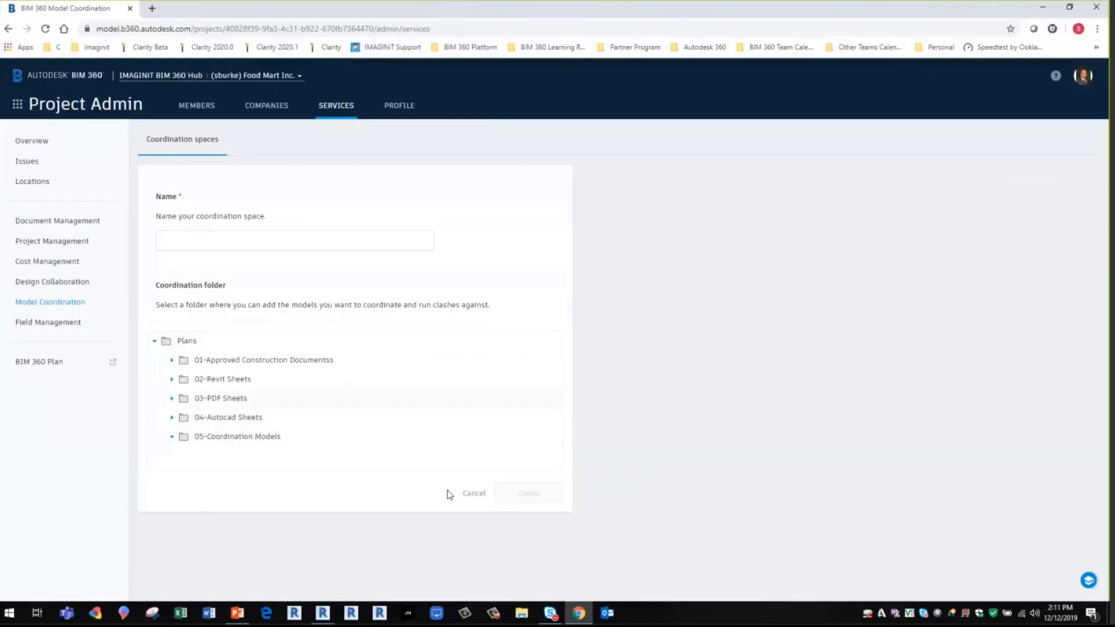
click(172, 399)
click(236, 398)
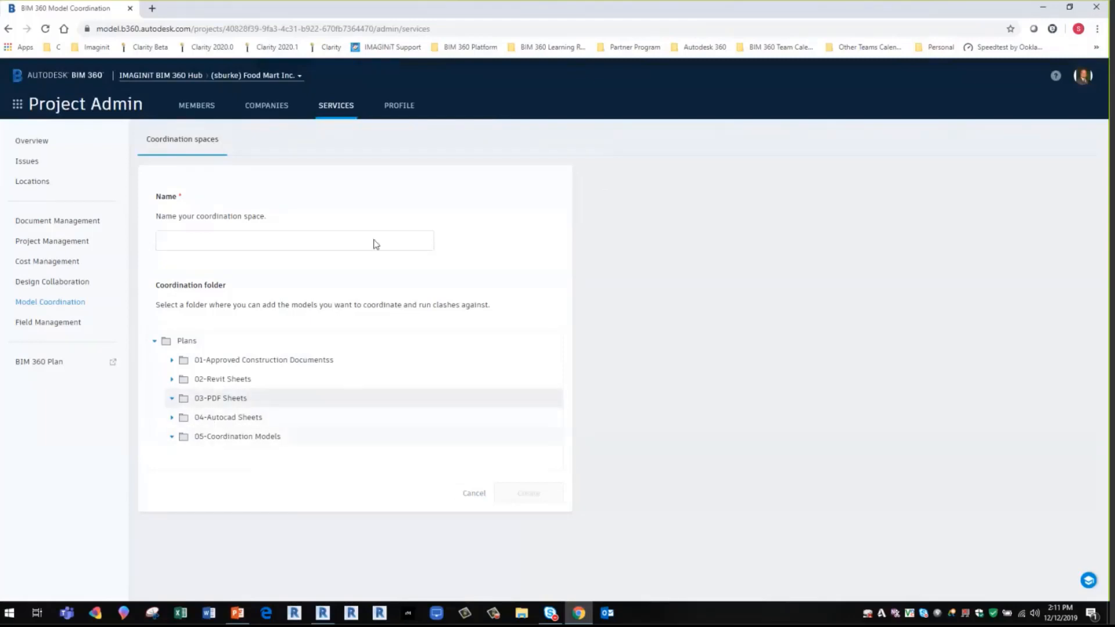
- Fill in the coordination space with the name Model Coordination and the 05-Coordination Models folder, and discard the form
click(221, 236)
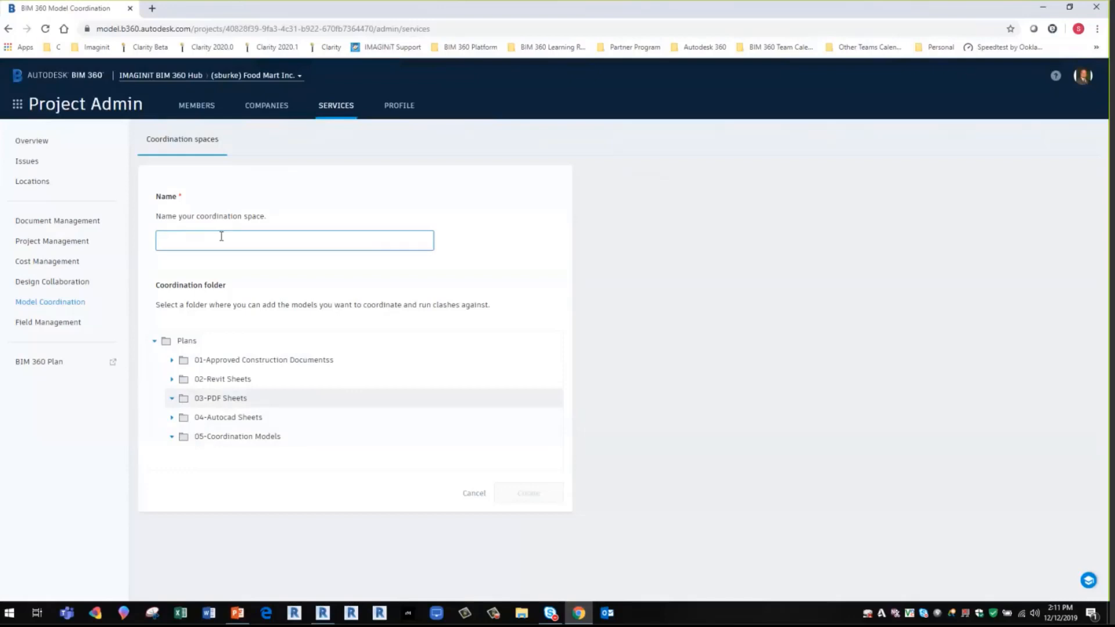
text(C)
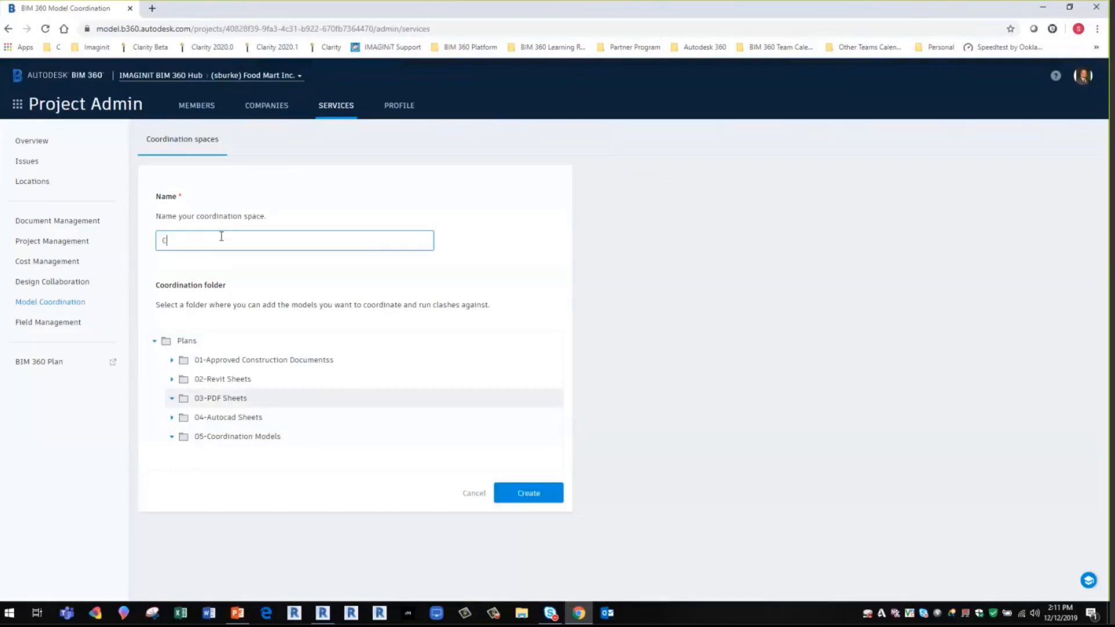
key(BackSpace)
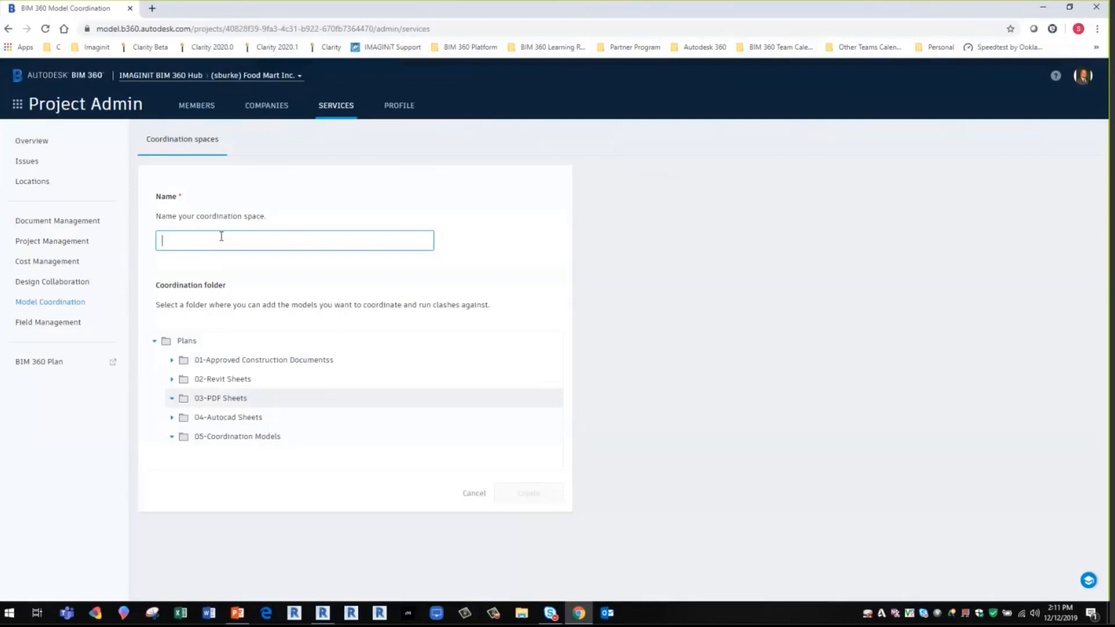
text(Model)
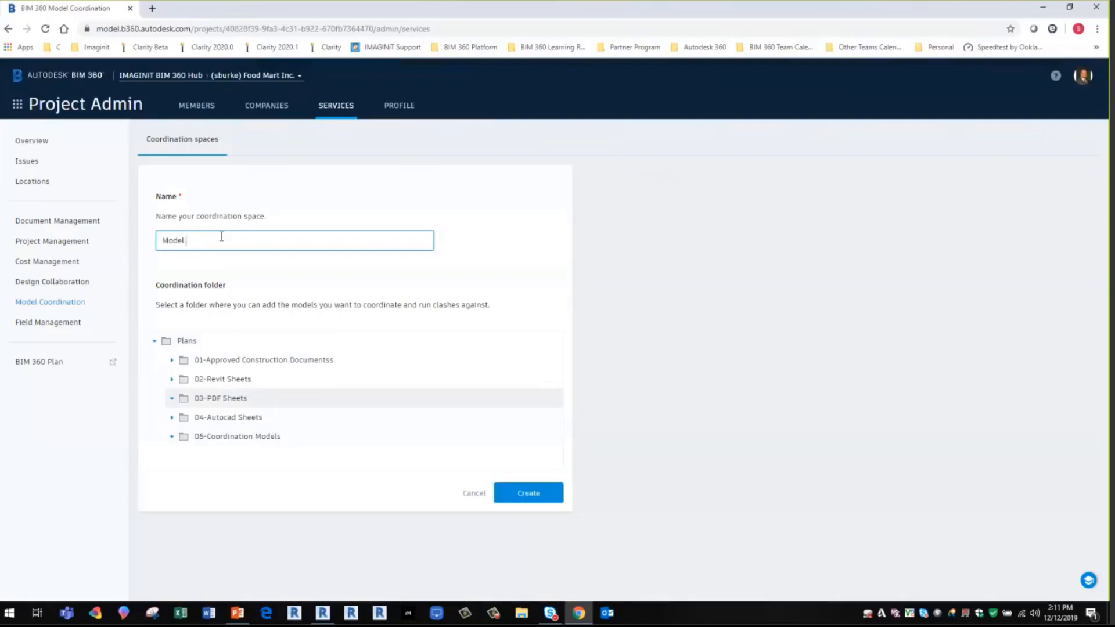
text( Coordination)
click(236, 436)
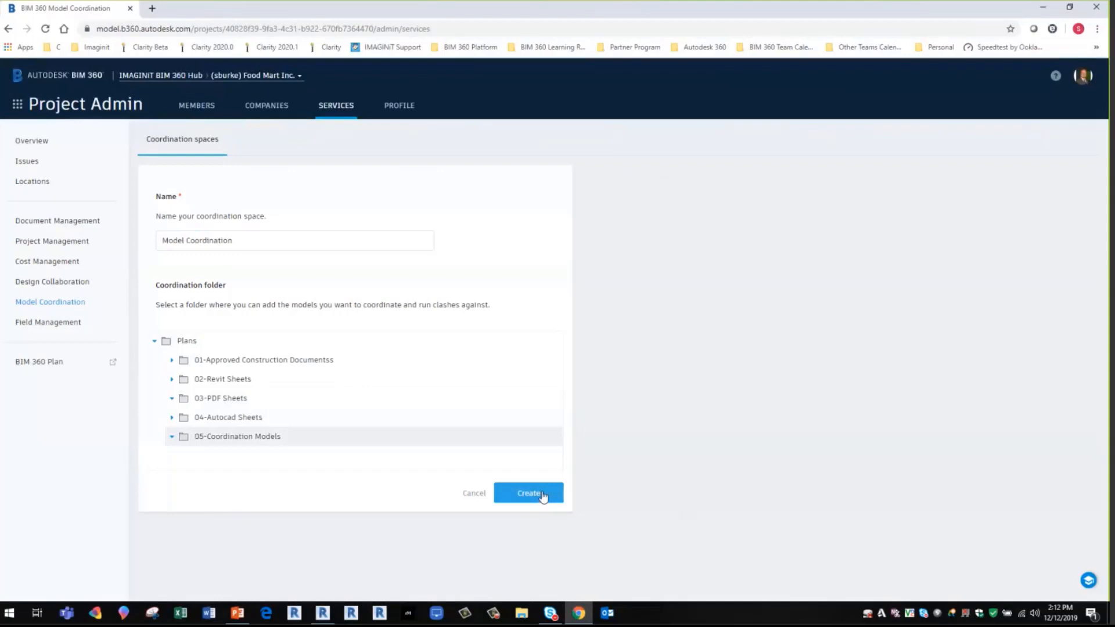
click(474, 494)
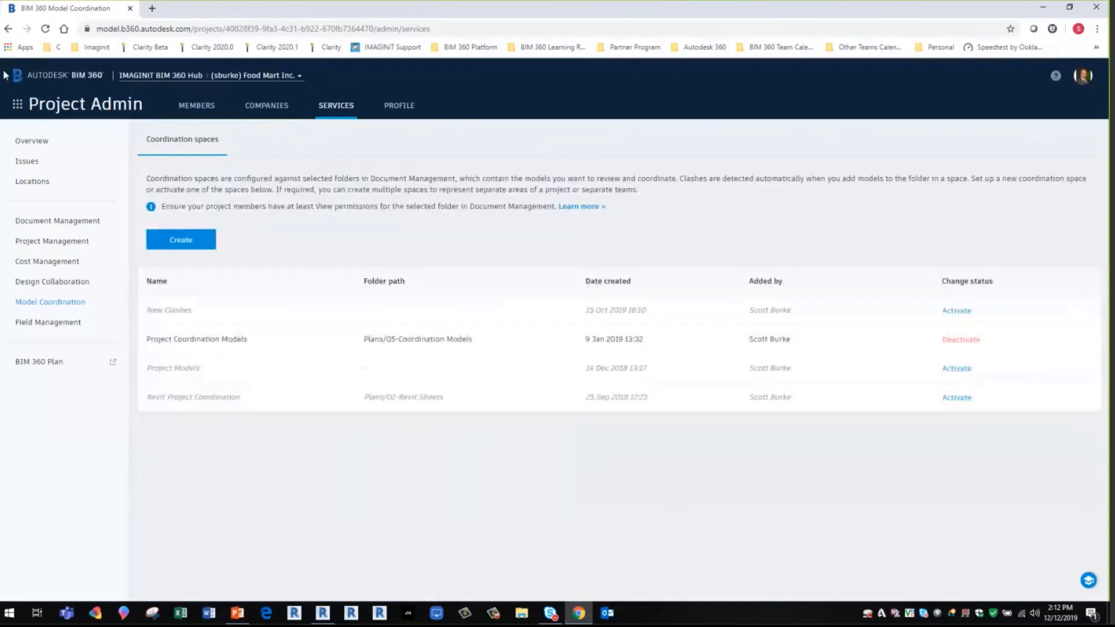
- Return to Document Management and open the 05-Coordination Models folder to view its models
click(18, 104)
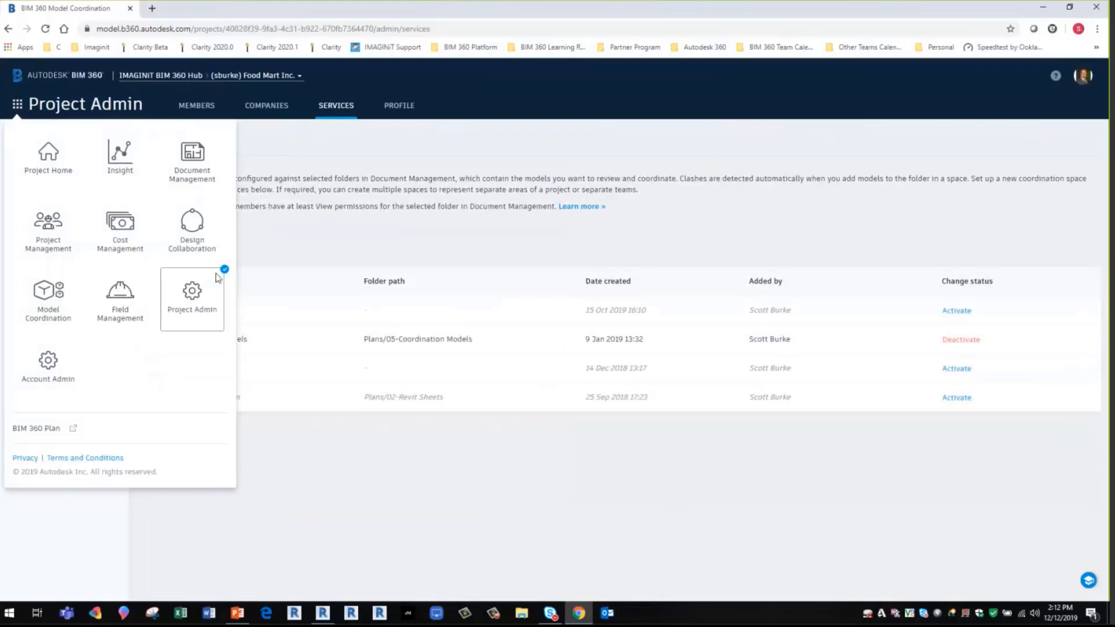
click(192, 160)
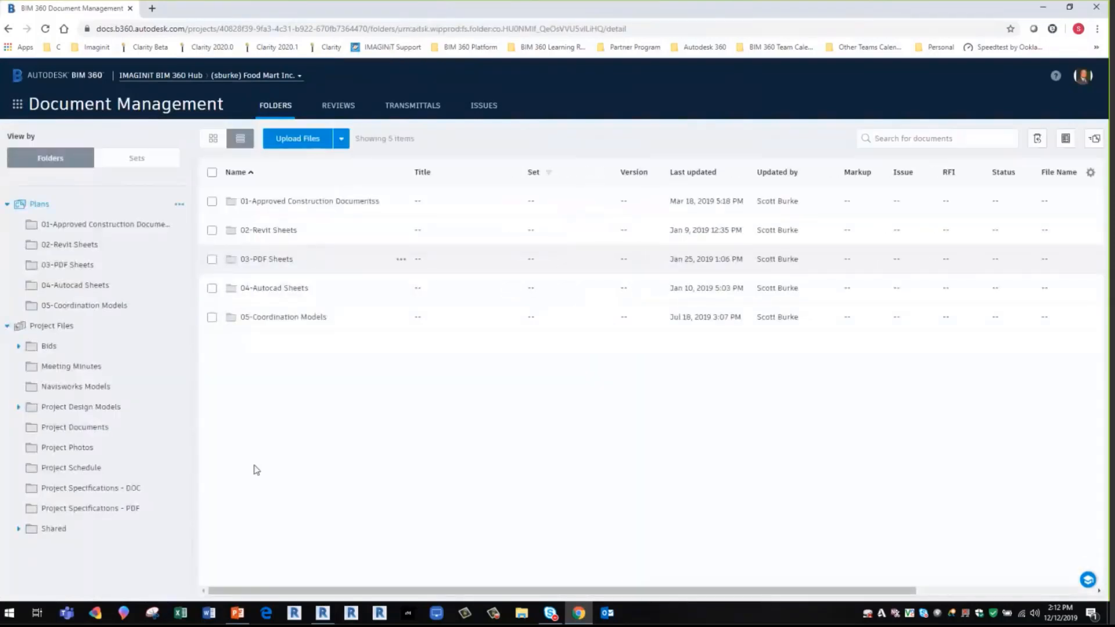
click(282, 319)
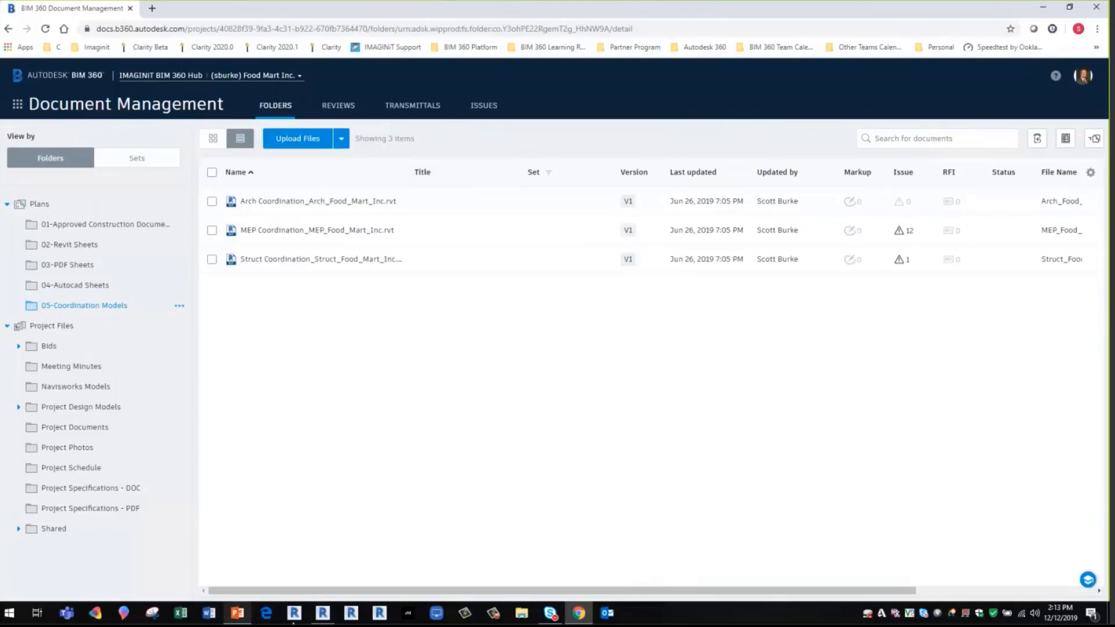
- Switch to the MEP model in Revit and list all views and sheets in the model for the Coordination publish set
click(324, 615)
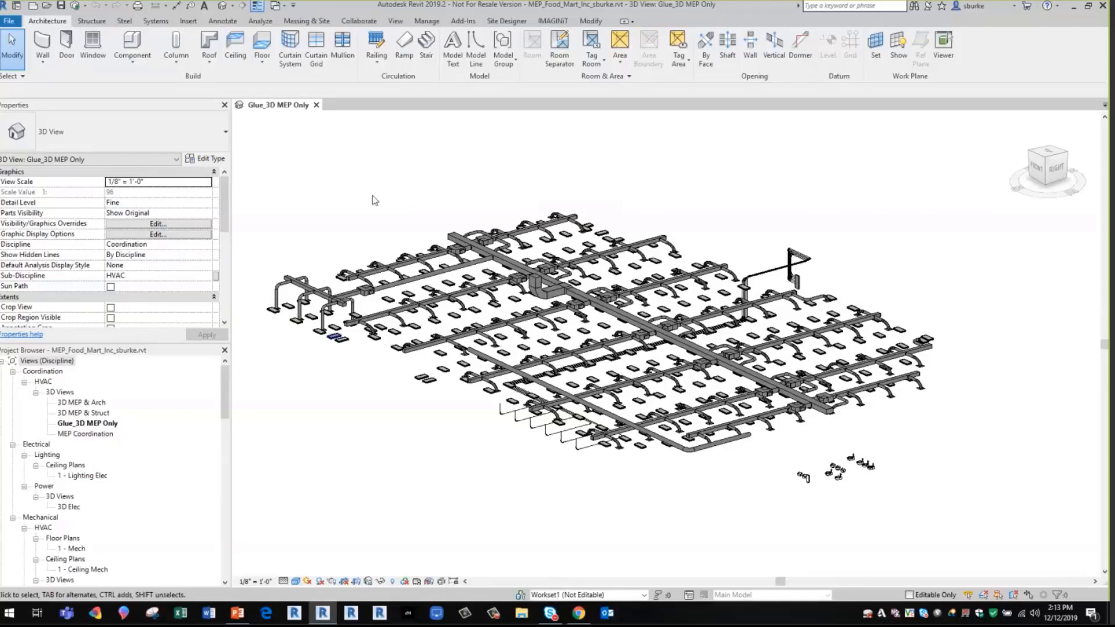
click(355, 21)
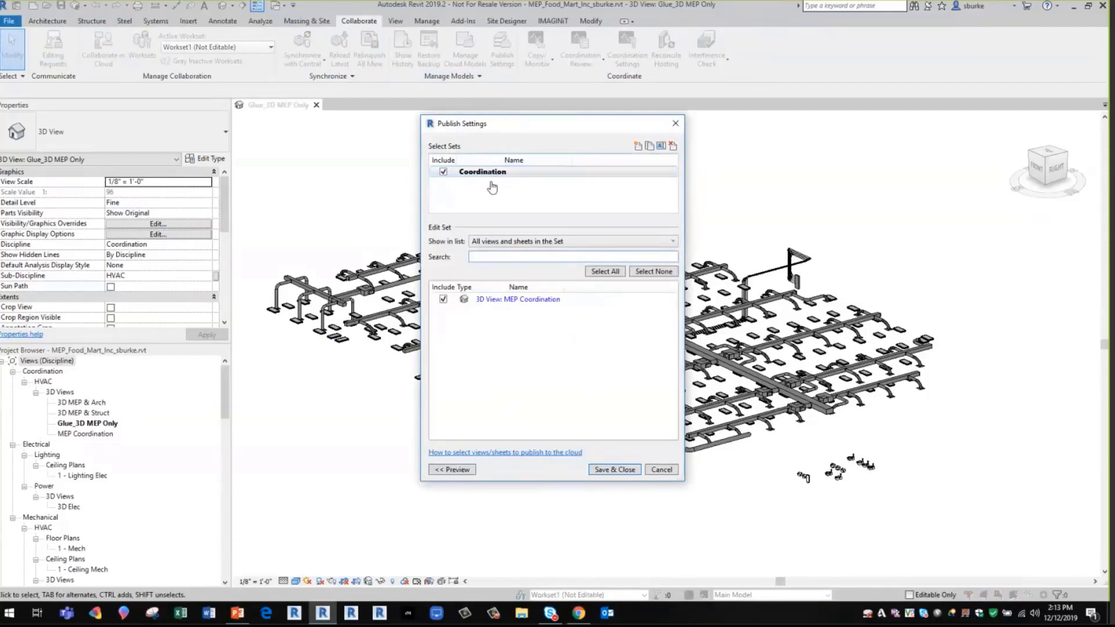
click(673, 241)
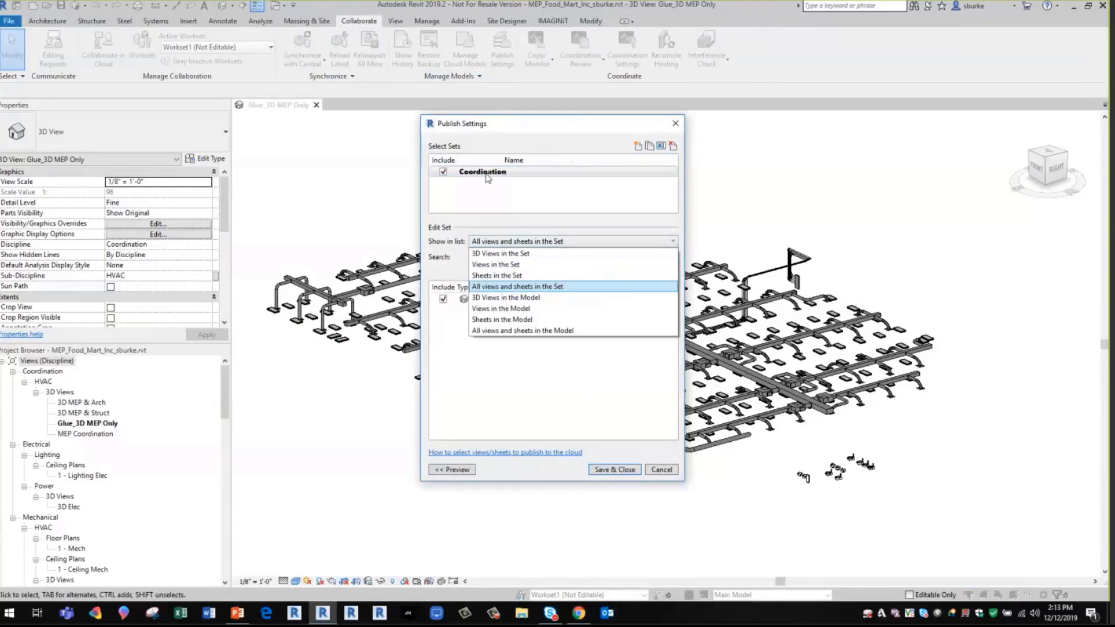
click(526, 330)
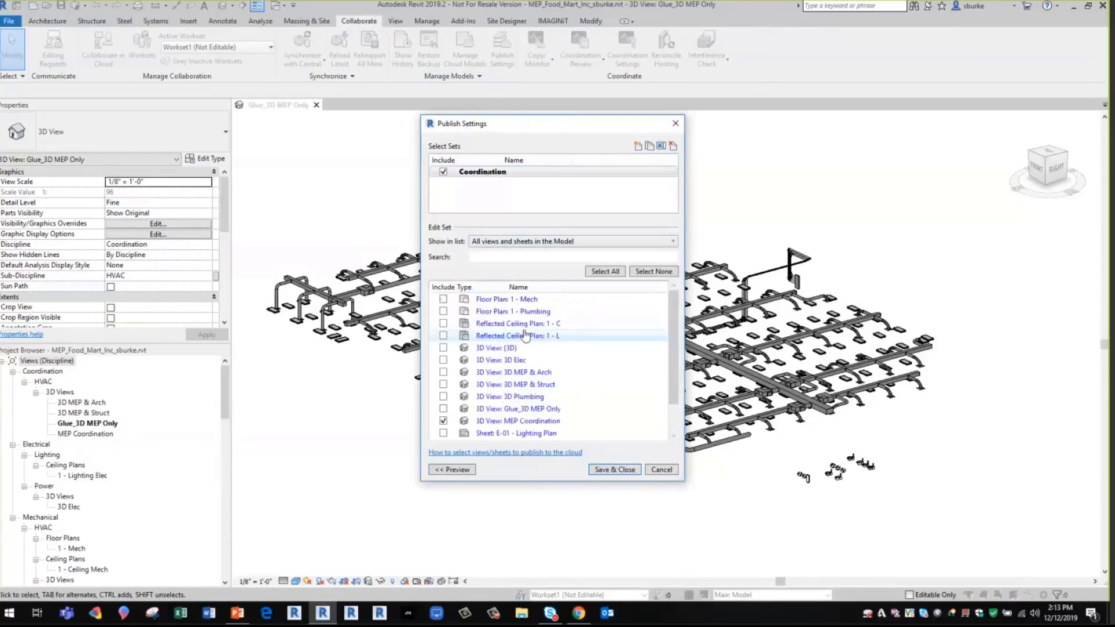
click(486, 175)
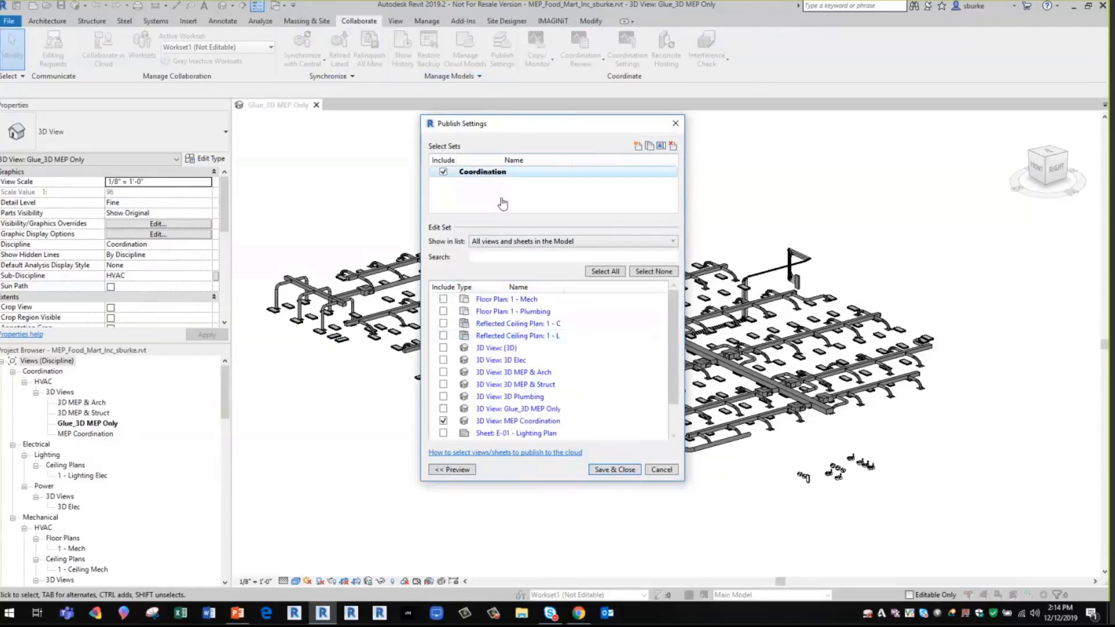
- Include 3D Elec, 3D Plumbing and Glue_3D MEP Only in the Coordination set, exclude MEP Coordination, and save the publish settings
click(444, 372)
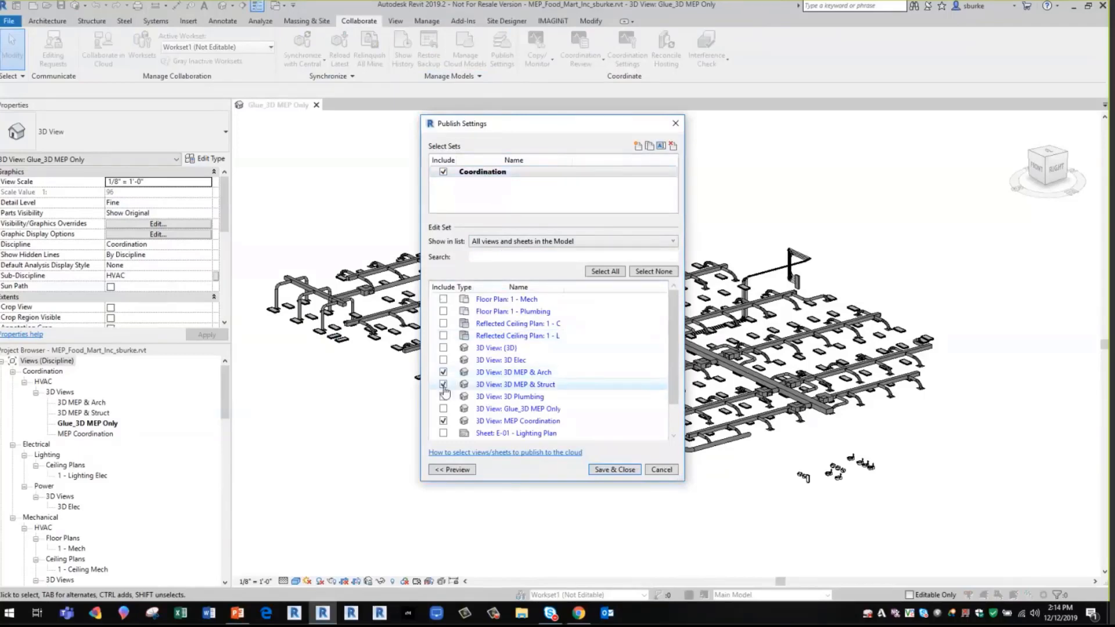
click(444, 386)
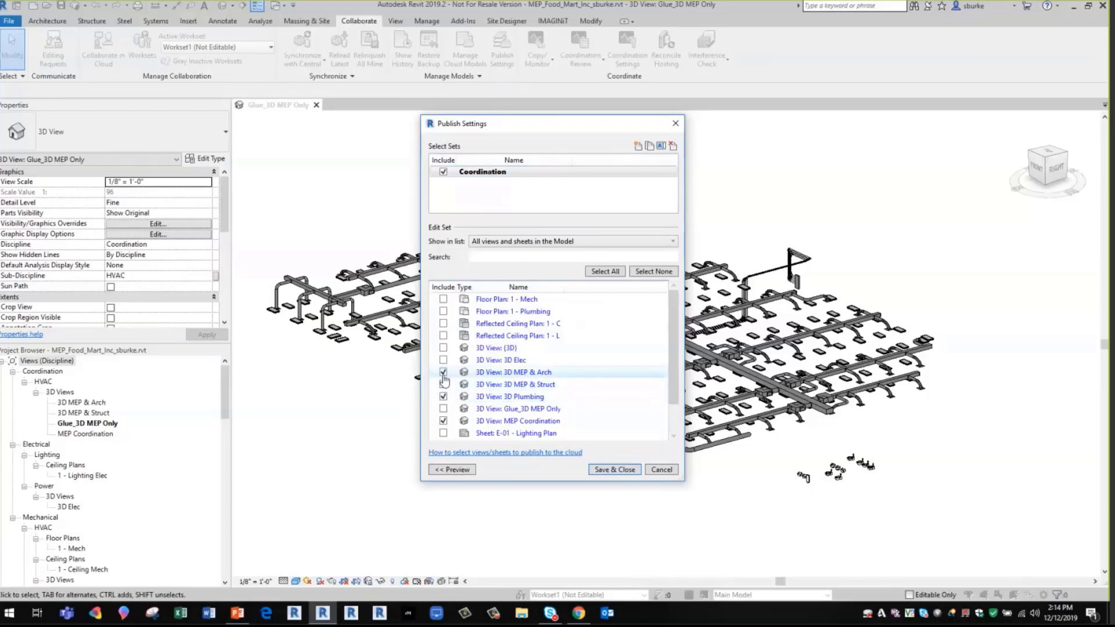
click(443, 396)
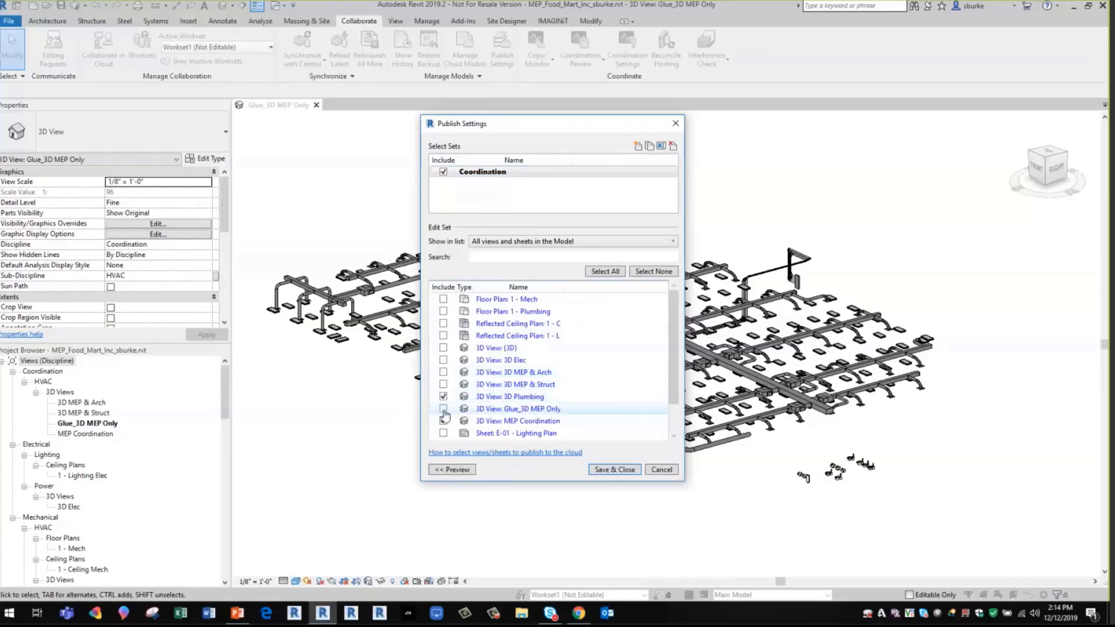
click(444, 420)
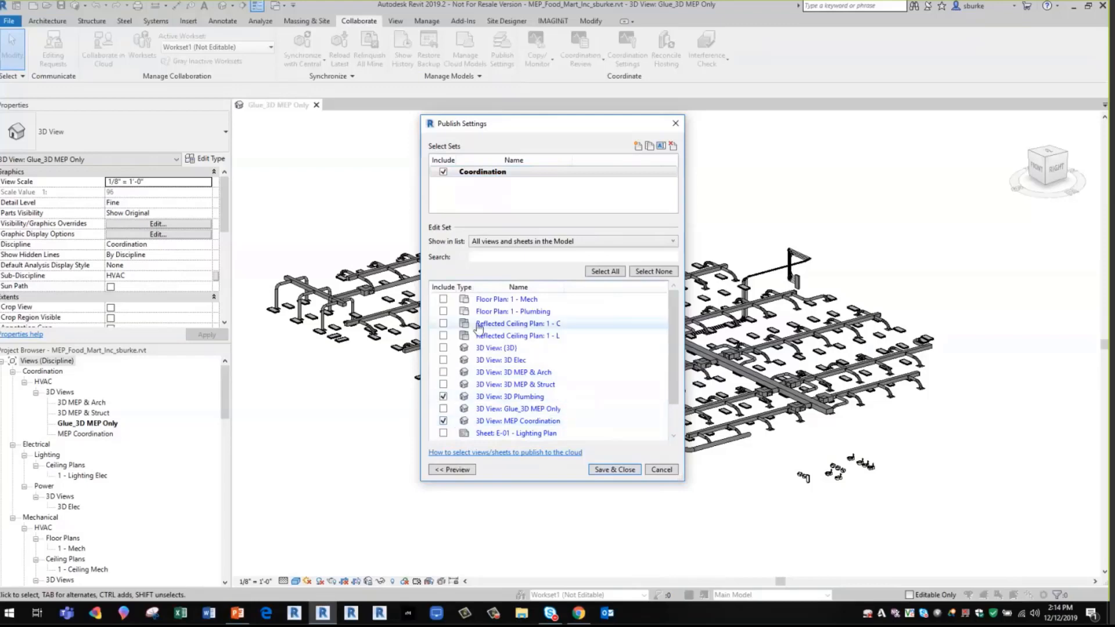
scroll(465, 389, down, 1)
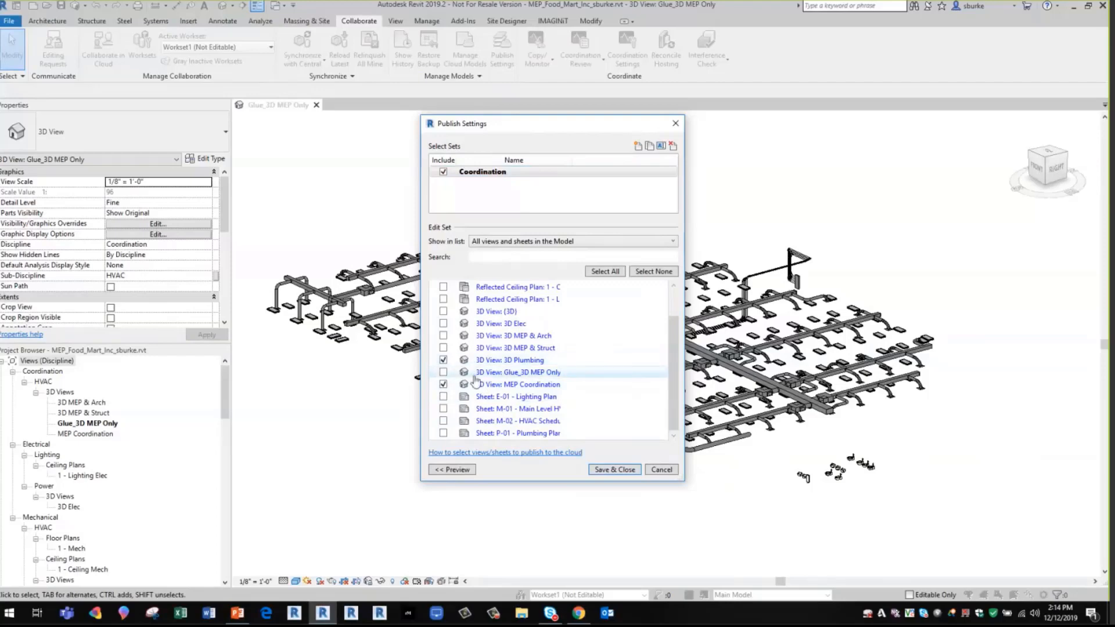
click(443, 373)
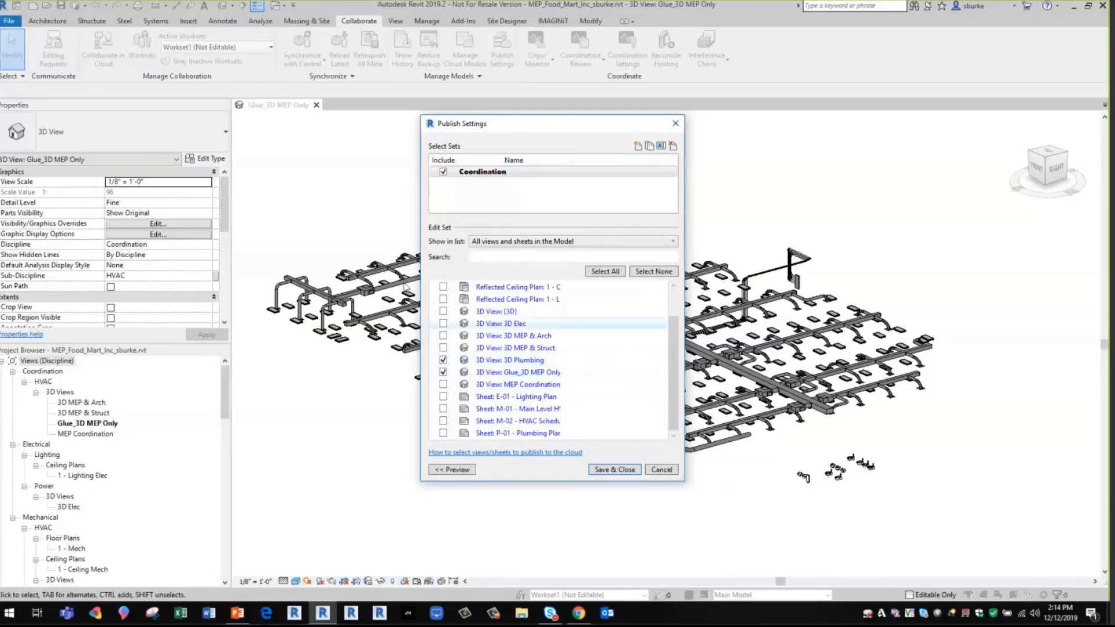
click(443, 324)
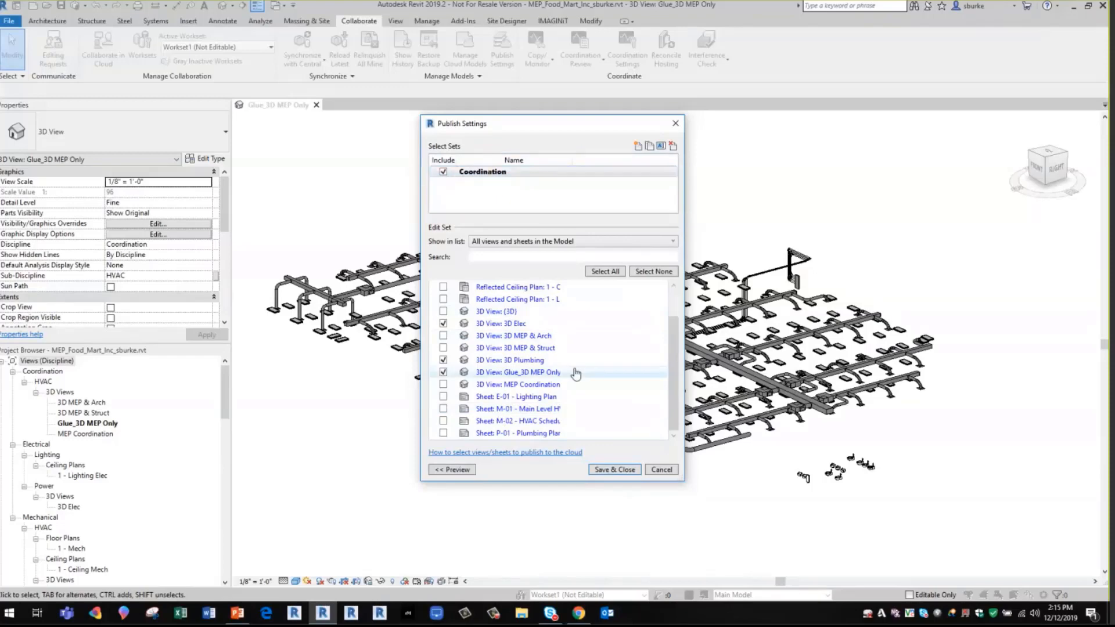
click(611, 472)
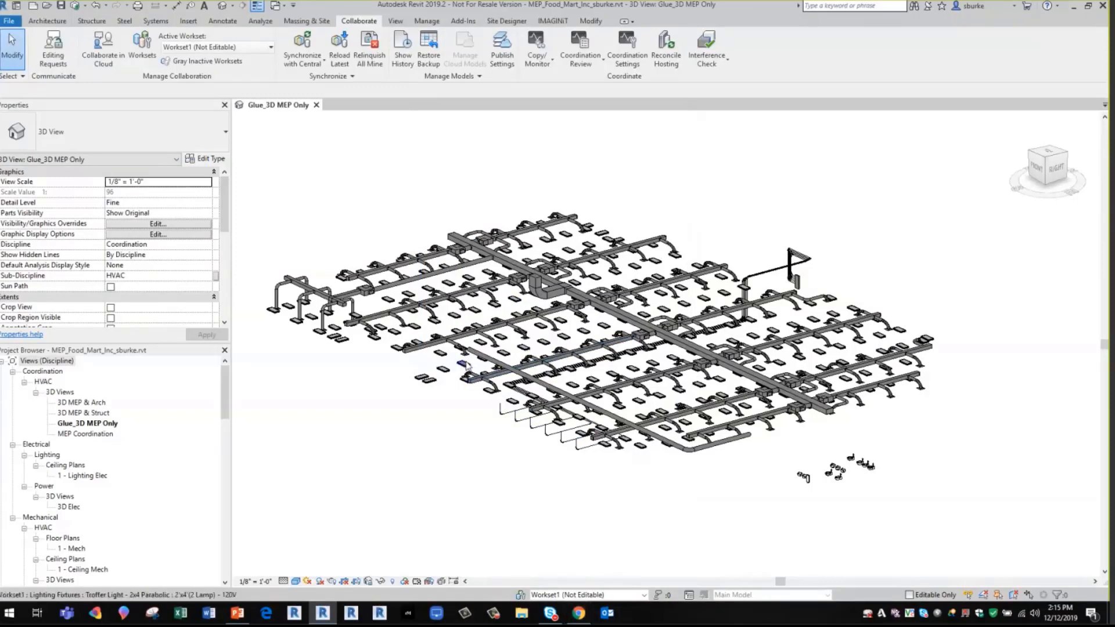
- Return to Document Management in the browser to review the models in the 05-Coordination Models folder
click(578, 612)
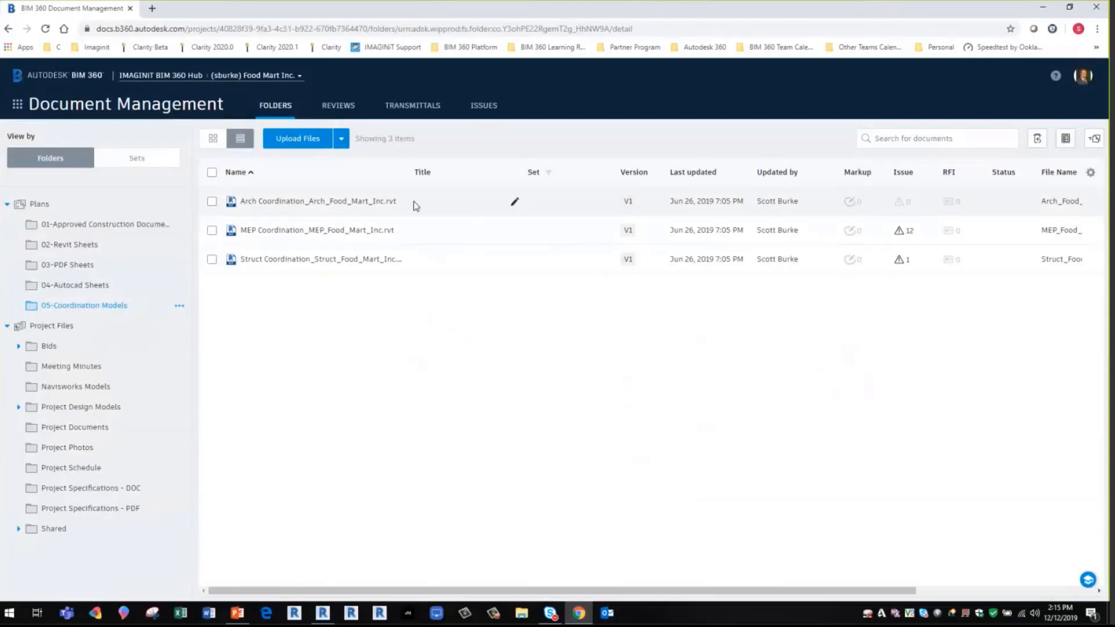
mouse_move(404, 200)
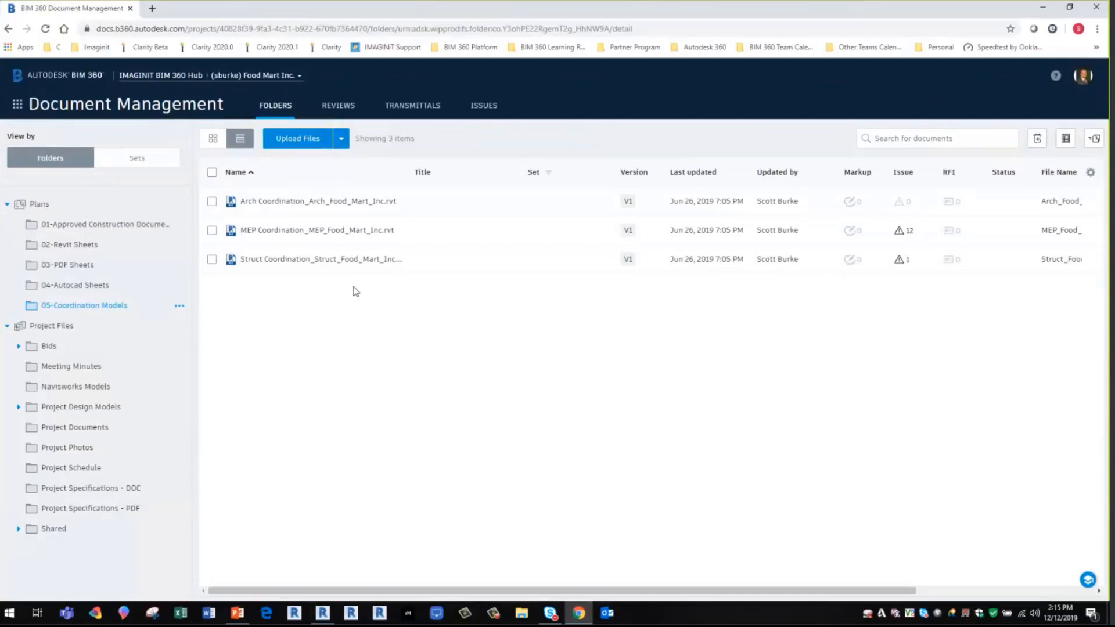
- Close the Skype window, switch to the PowerPoint presentation and start the slide show from the Upload Models for Coordination slide
key(alt+Tab)
key(alt+Tab)
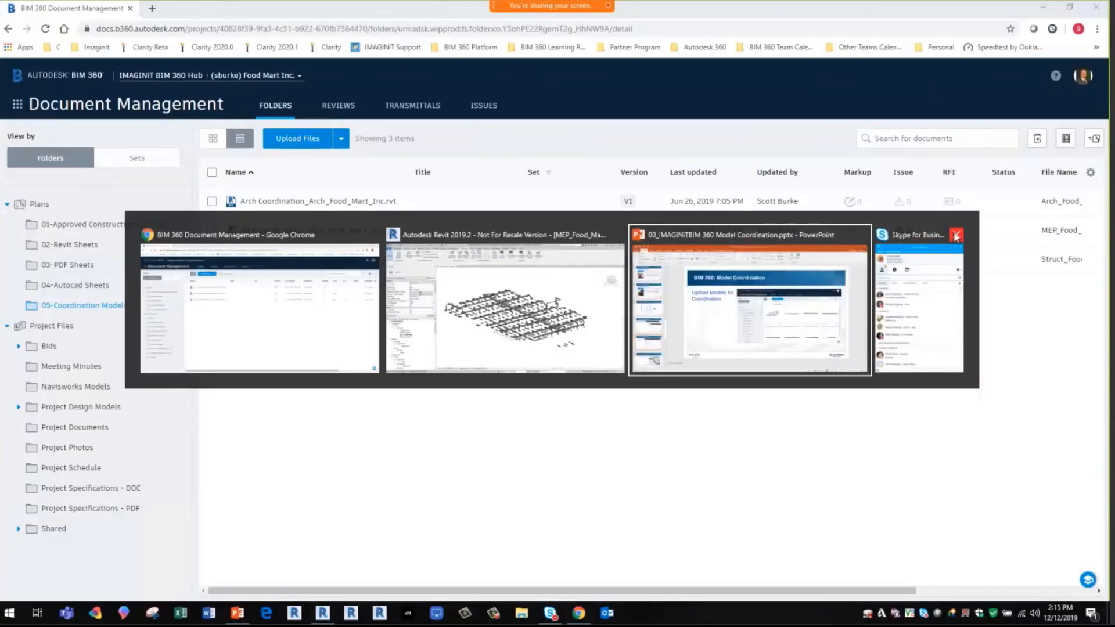
alt+click(953, 233)
alt+click(749, 303)
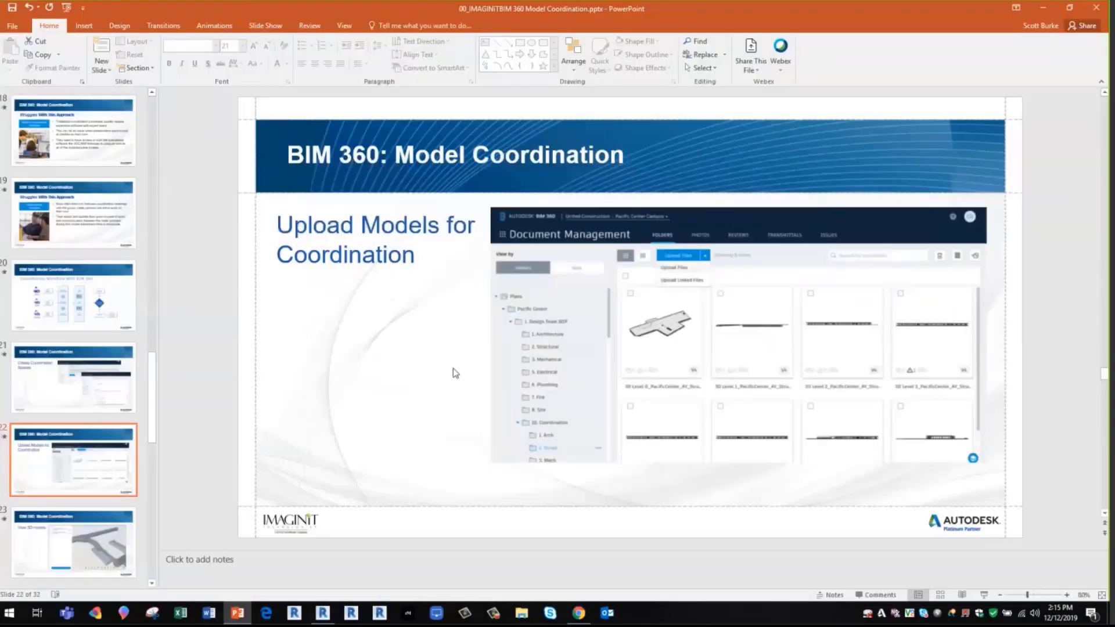
key(shift+F5)
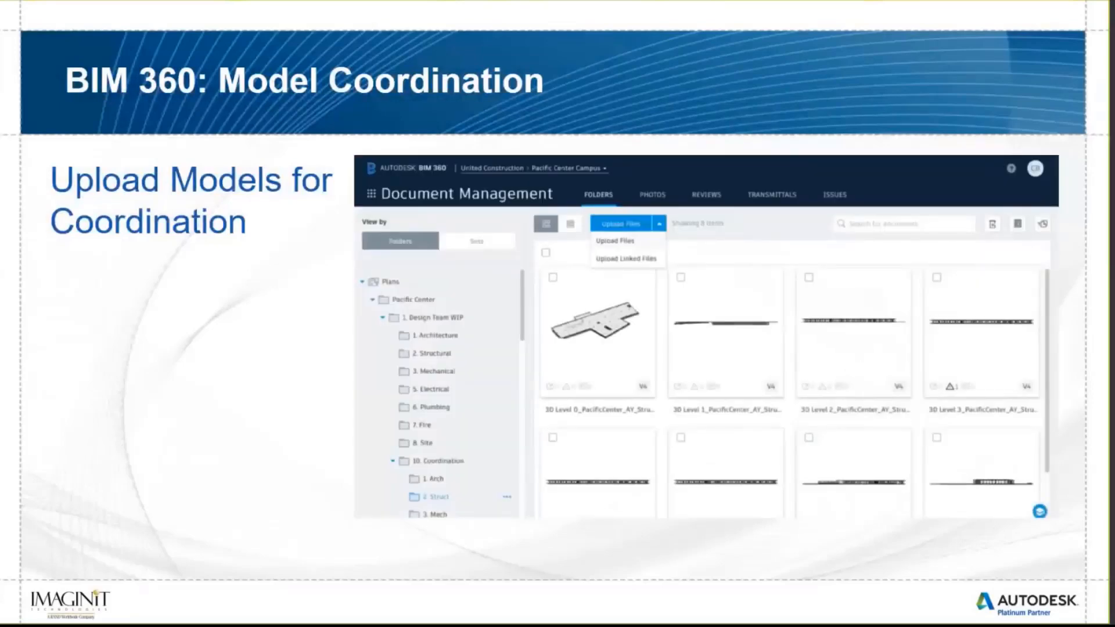
- Go through the View 3D models and Saved Views slides up to the Automatic Clash Detection slide
key(Right)
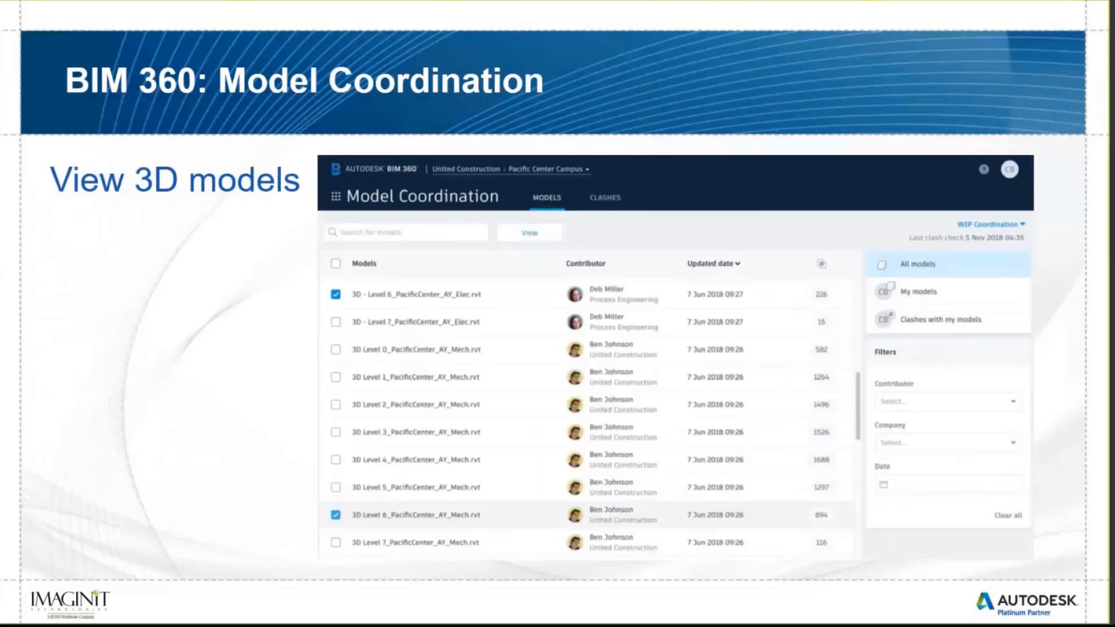
key(Right)
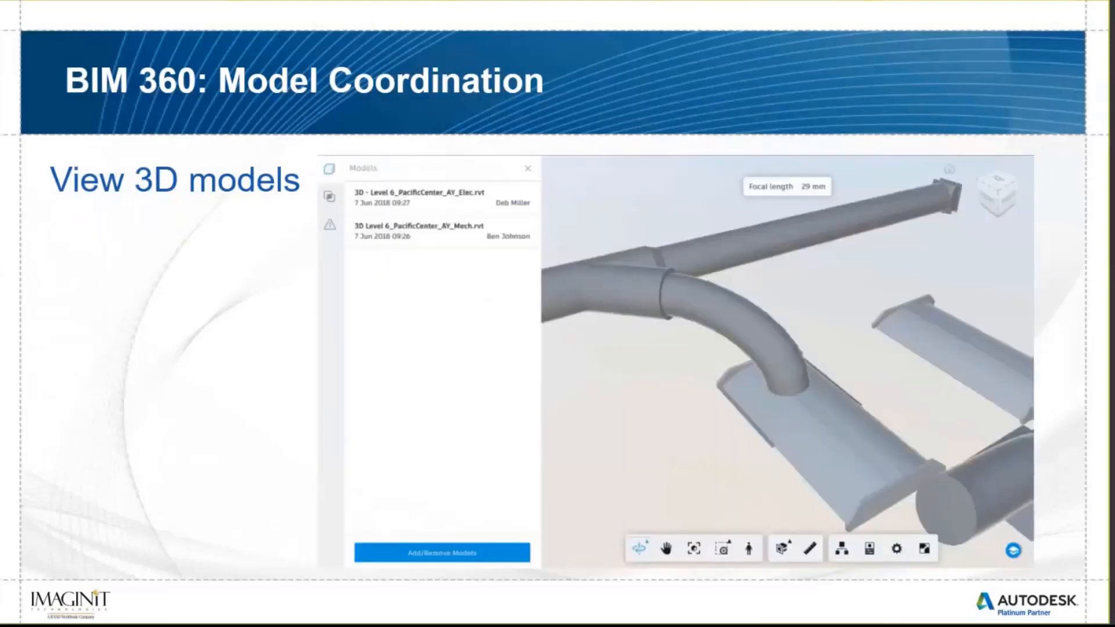
key(Right)
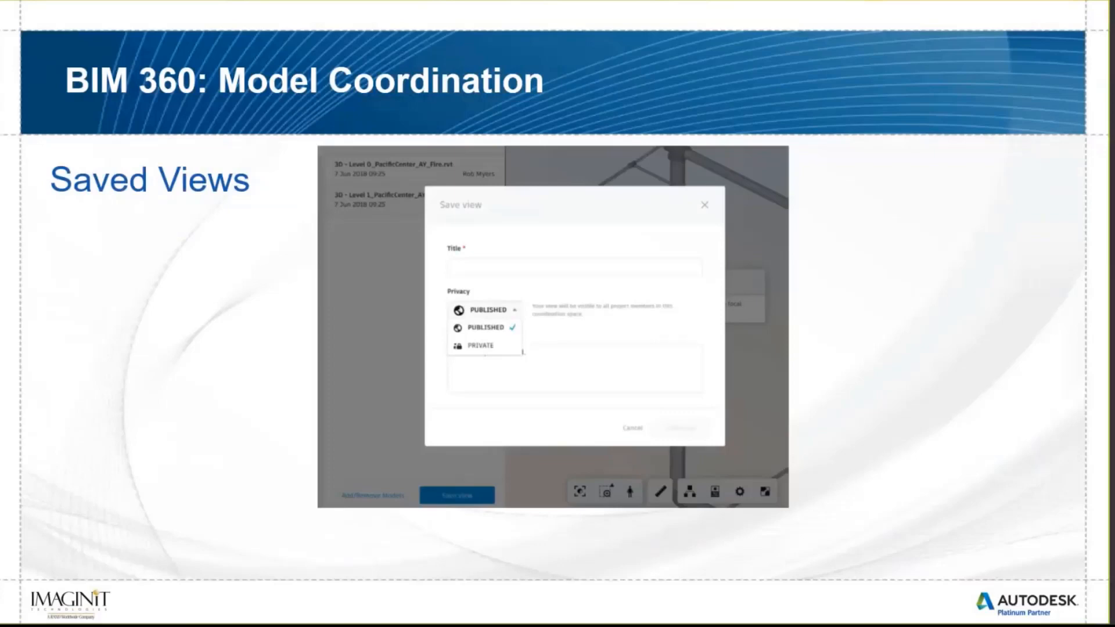
key(Right)
key(Right)
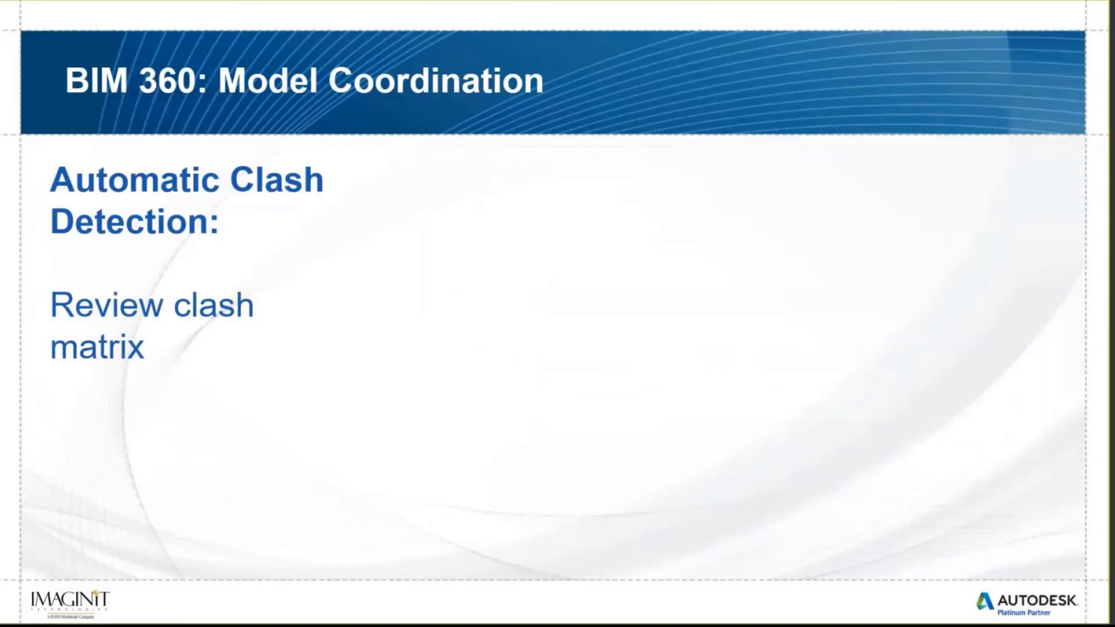
- Switch back to BIM 360 in the browser and open the Model Coordination module
key(alt+Tab)
key(alt+Tab)
key(alt+Tab)
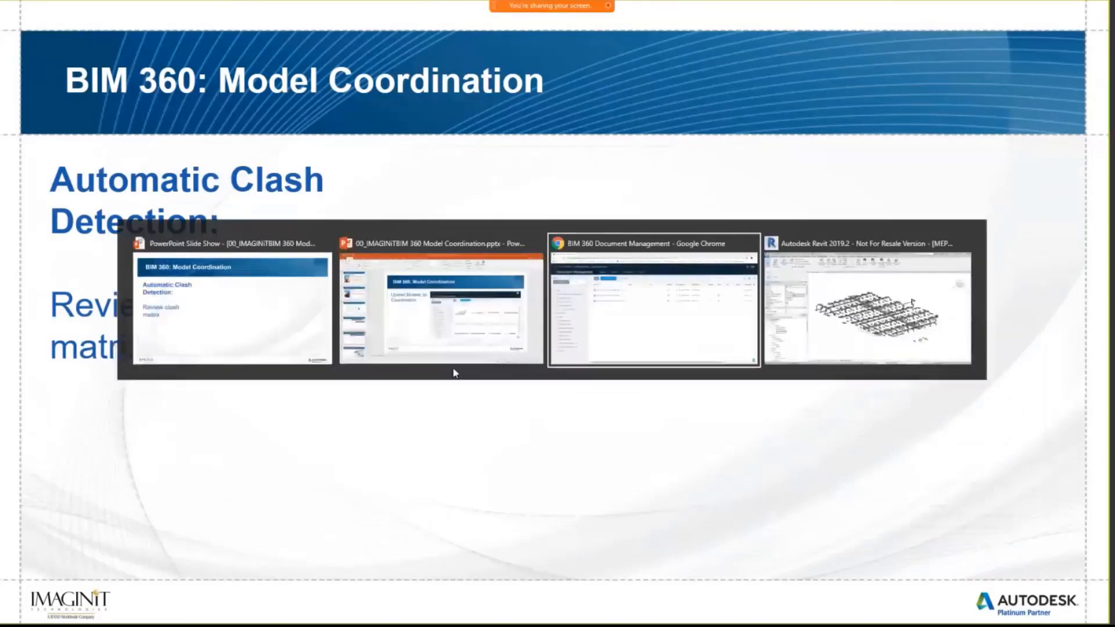
key(alt+shift+Tab)
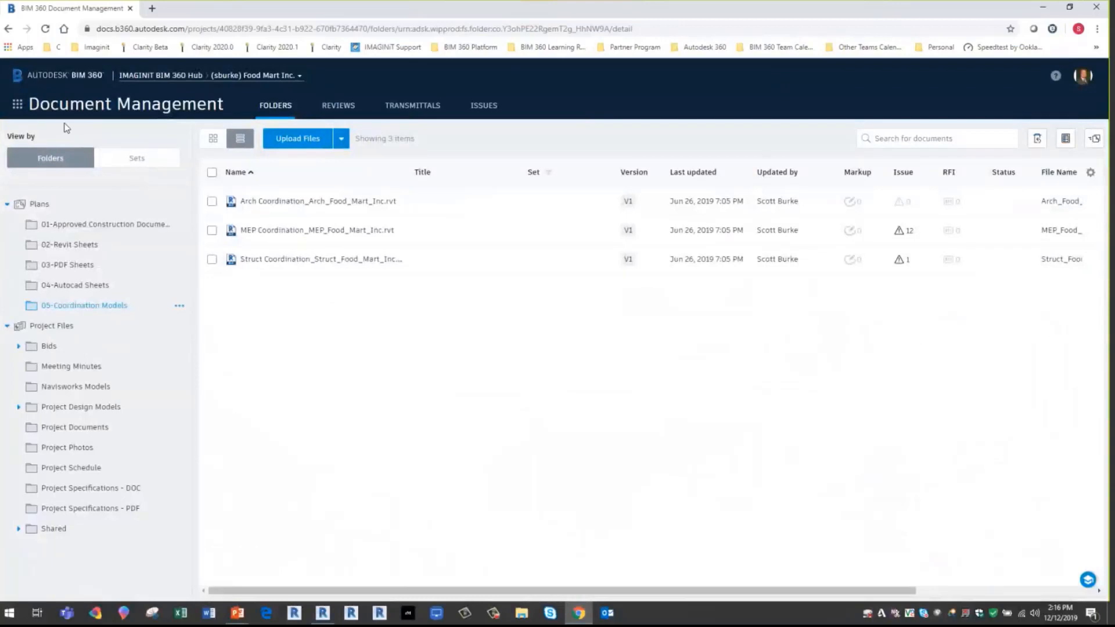
click(17, 106)
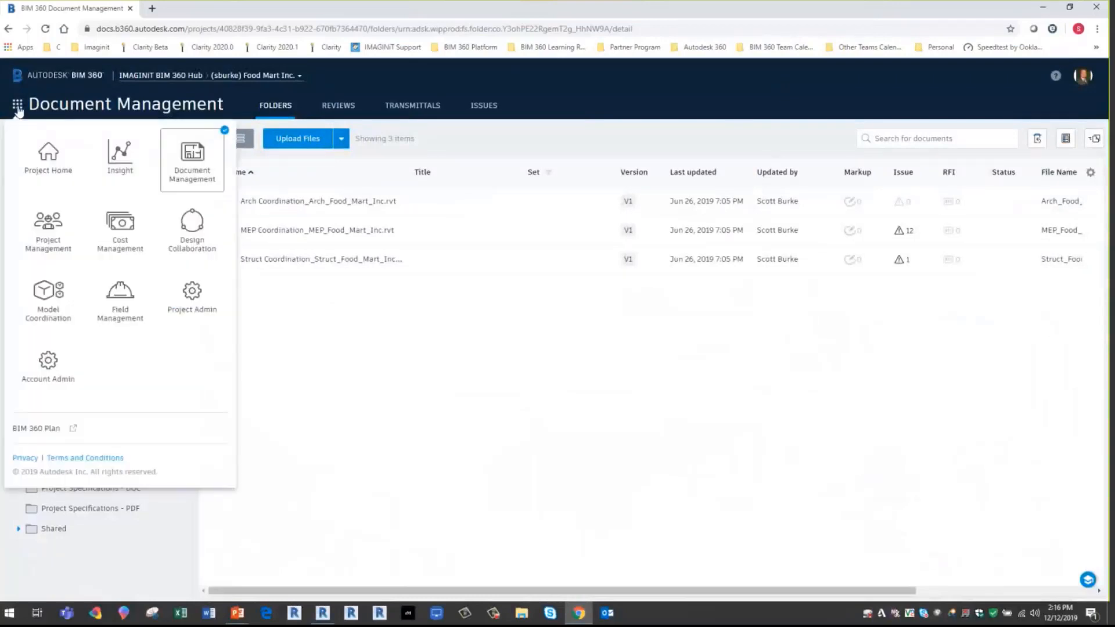
click(48, 298)
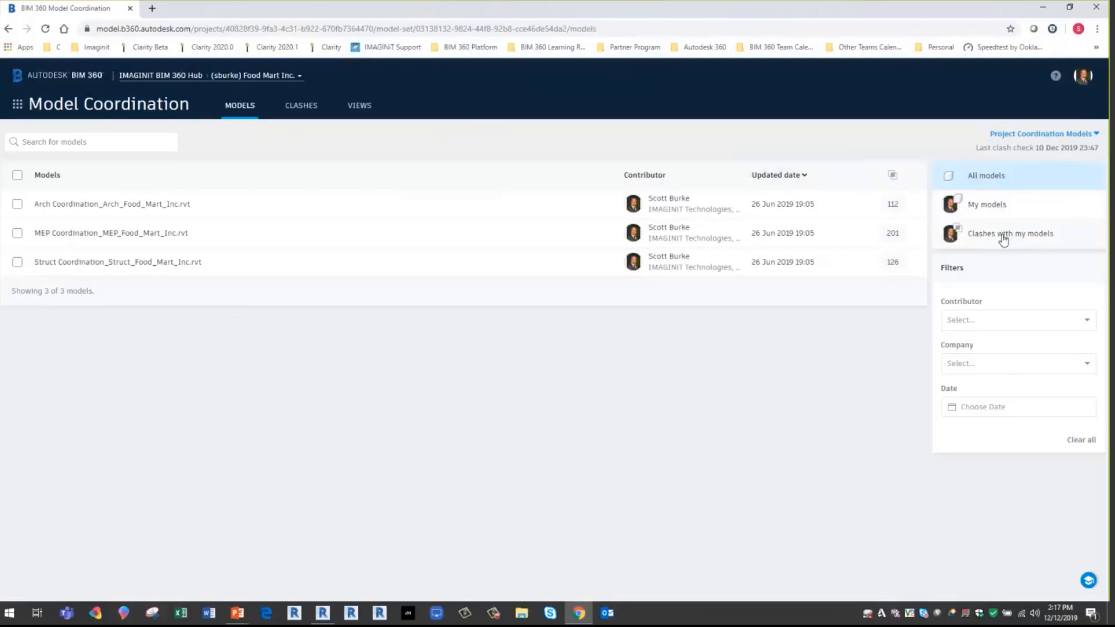
- Look at the choices offered by the contributor, company and date filters for the coordination models without applying any
click(1072, 324)
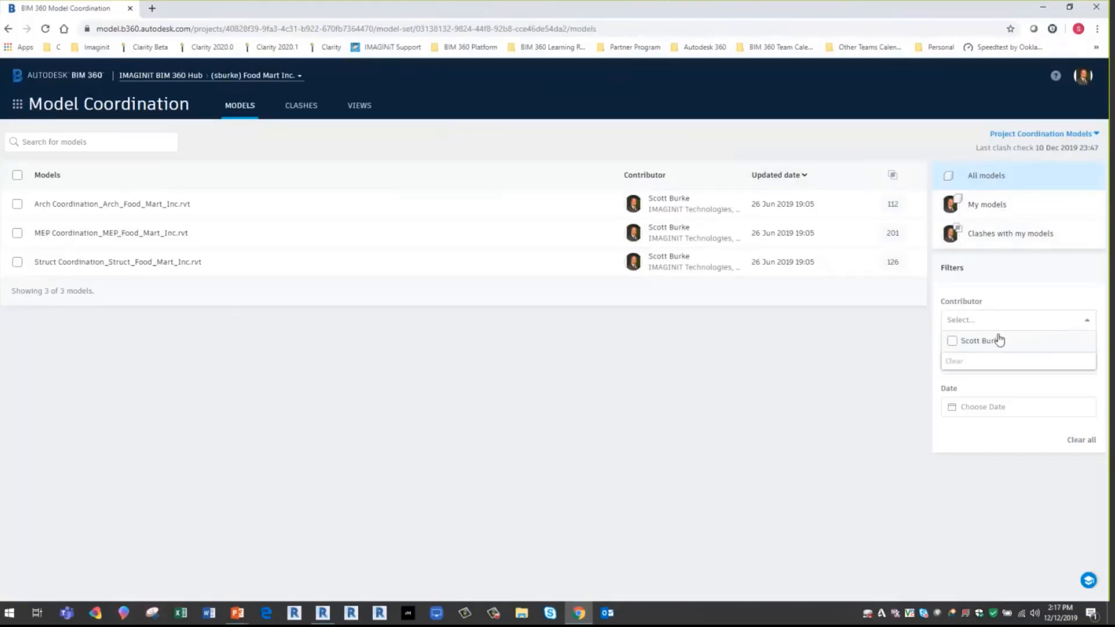
click(796, 391)
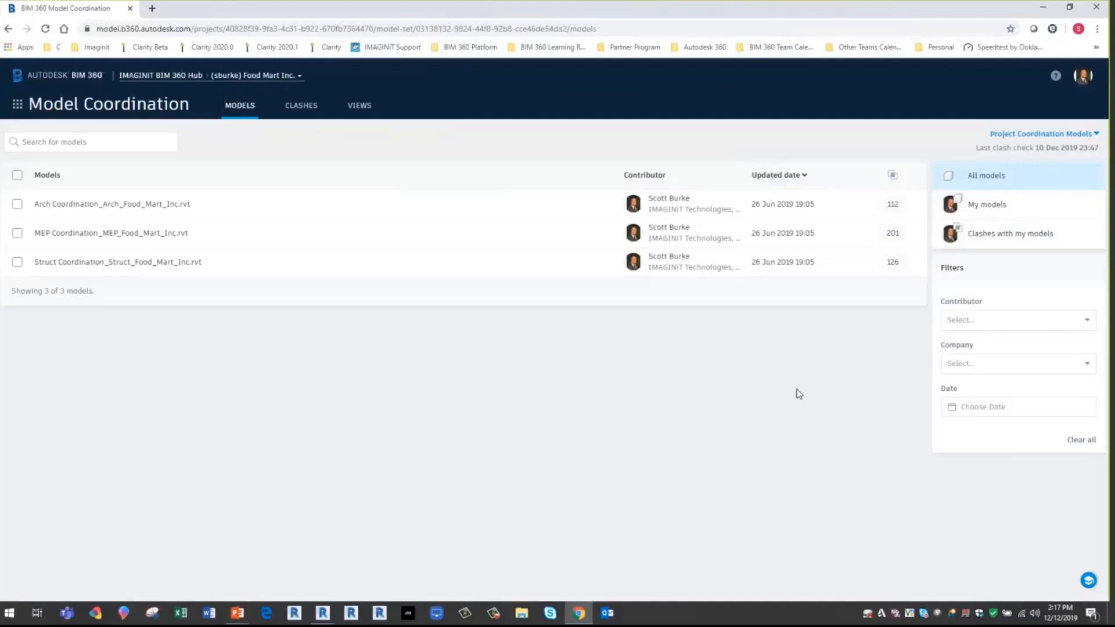
click(1072, 364)
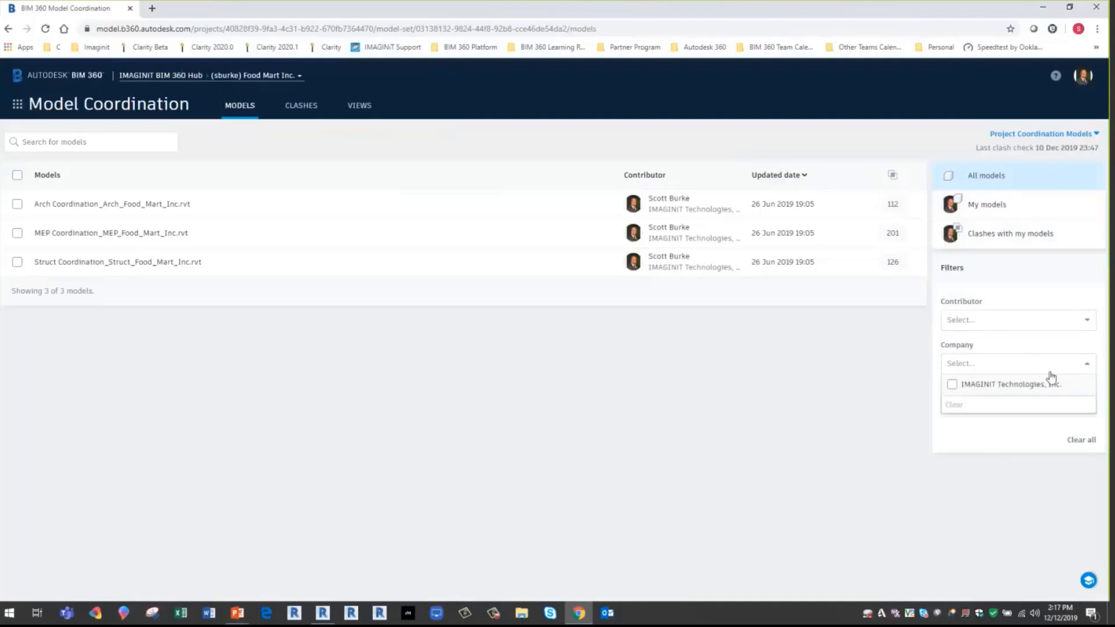
click(864, 438)
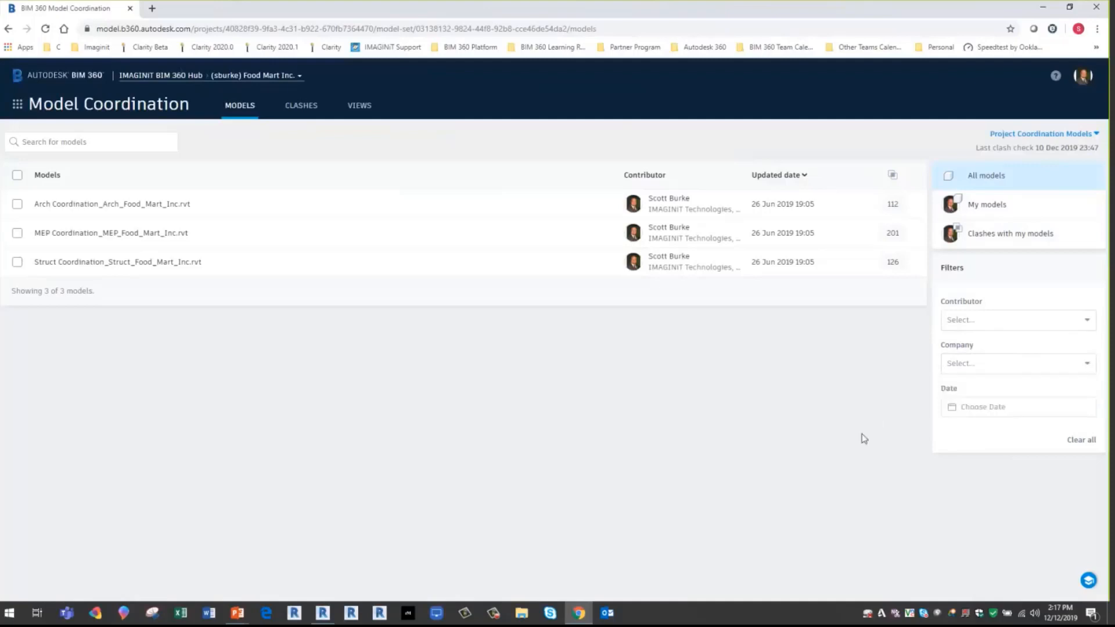
click(985, 407)
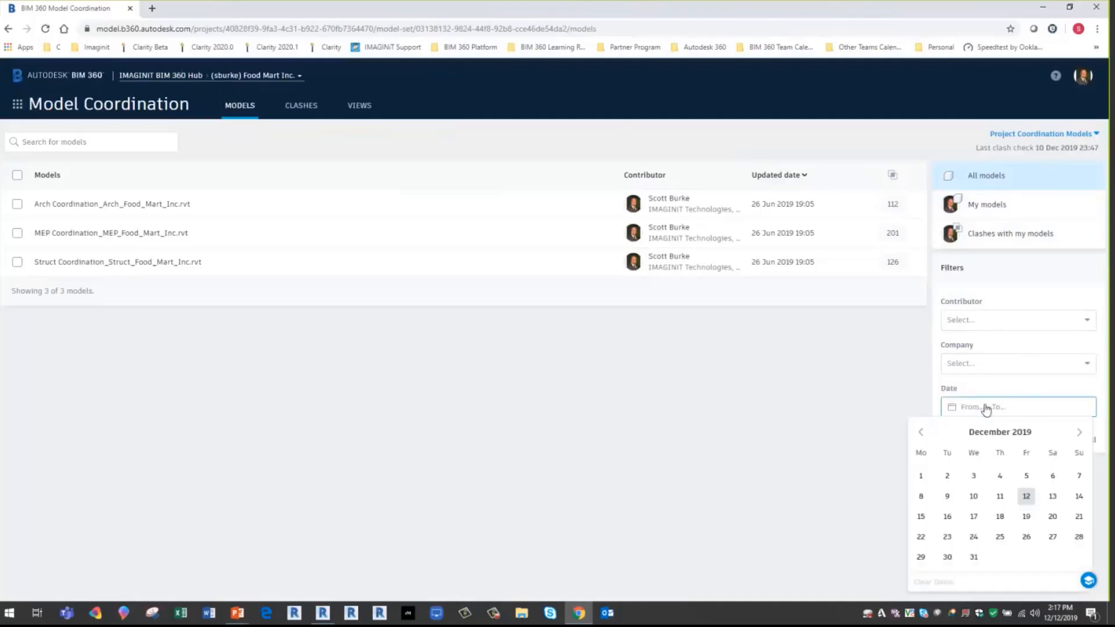
click(770, 431)
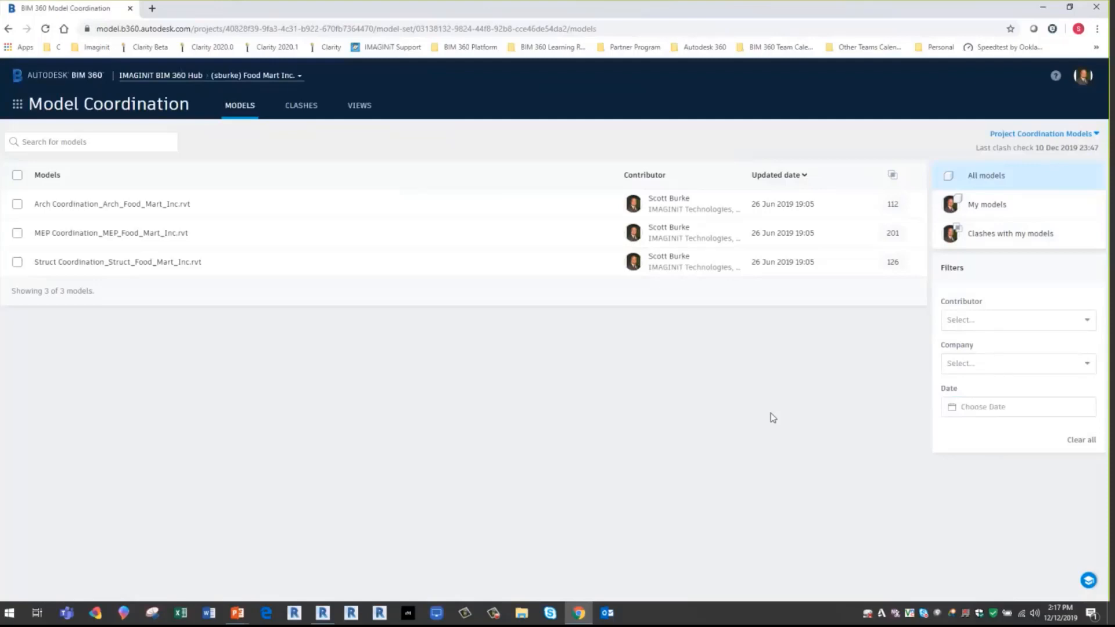
- Check which coordination spaces are available, and open the clash matrix to review clashes between the models
click(1048, 136)
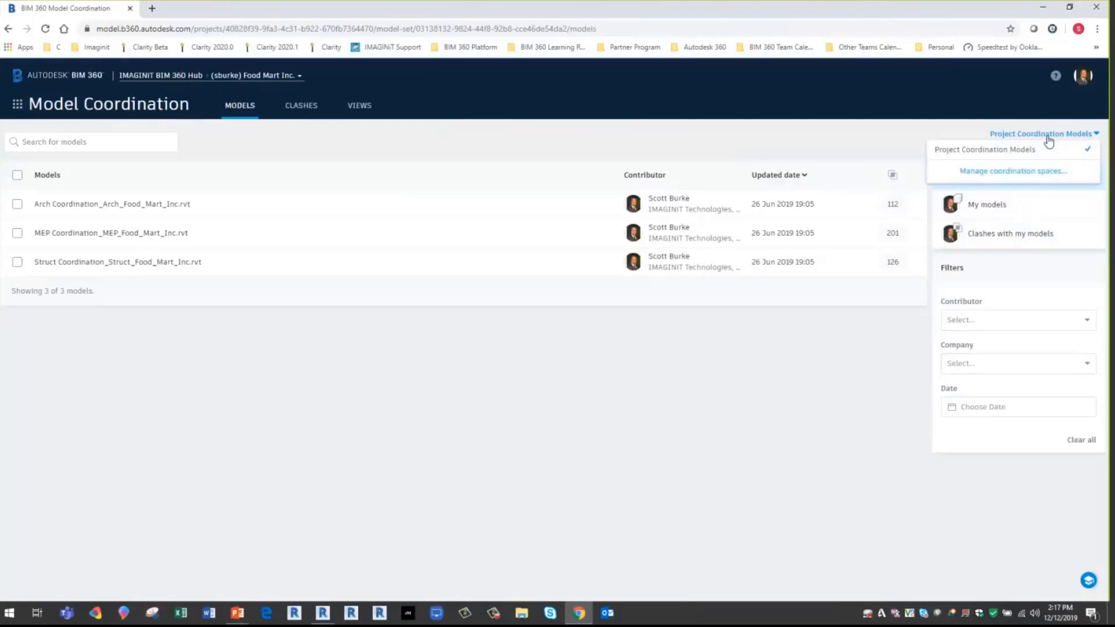
click(825, 347)
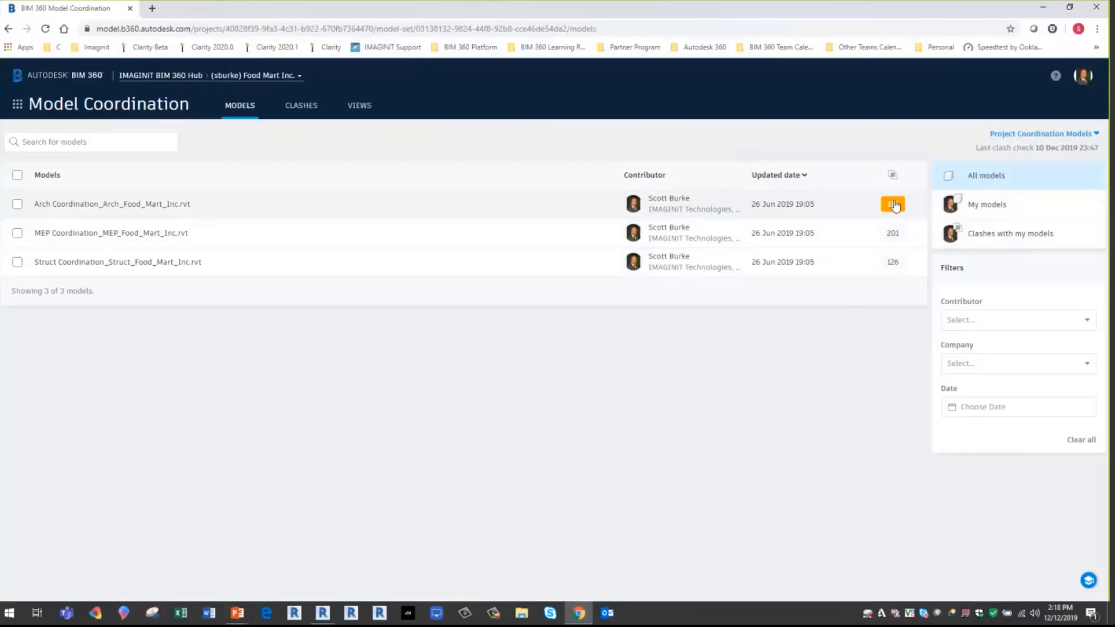
click(305, 108)
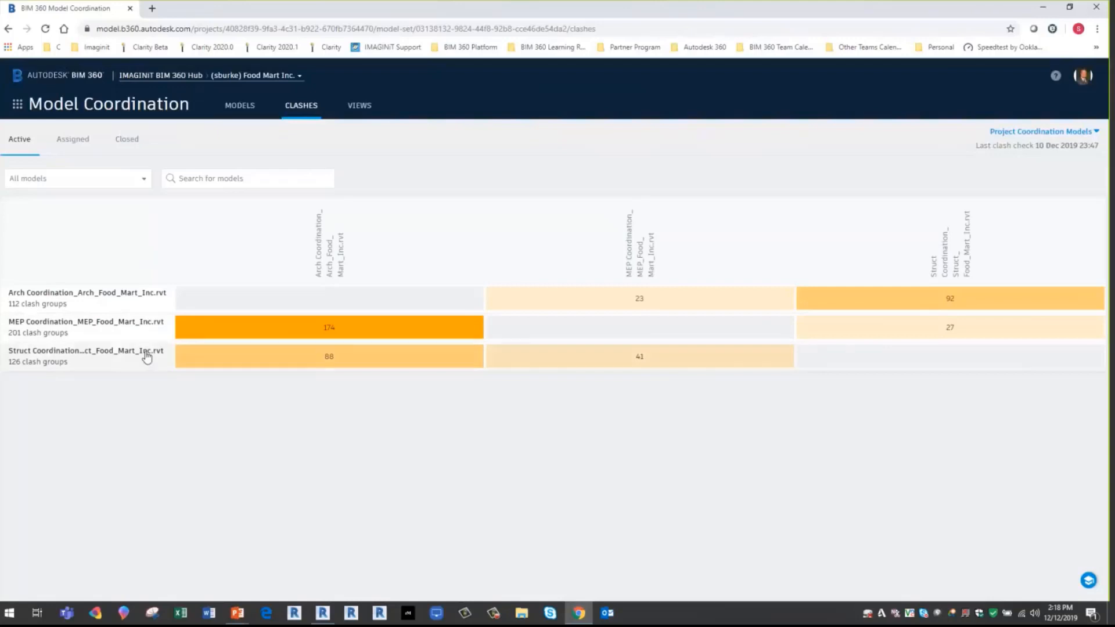
- Open the clashes between the Struct and MEP coordination models and check the grouping property choices, keeping Object
click(654, 357)
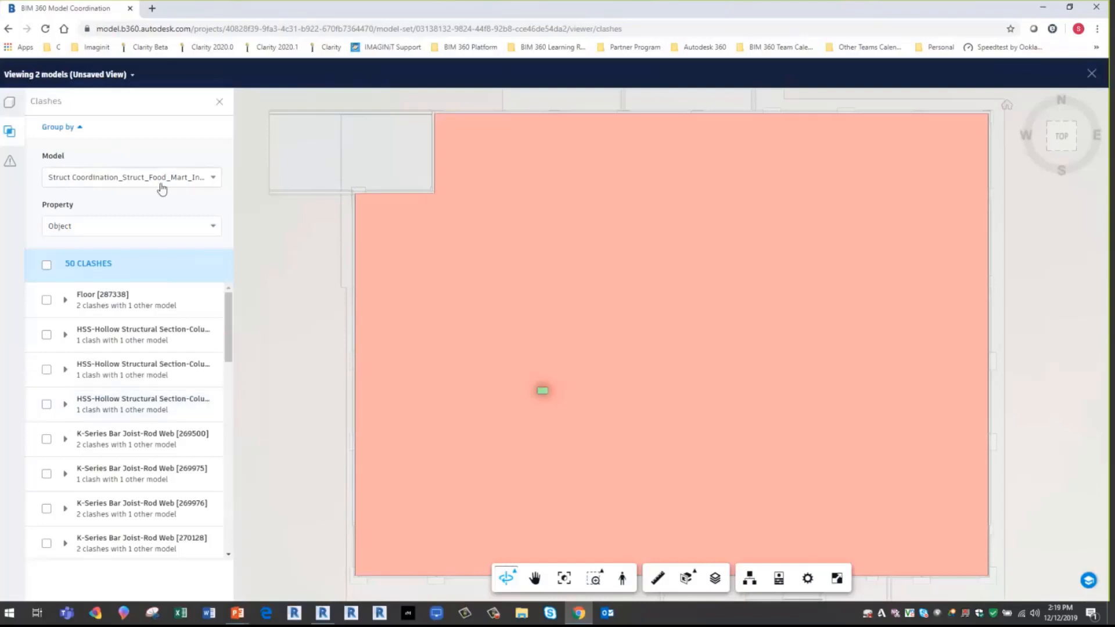
click(138, 227)
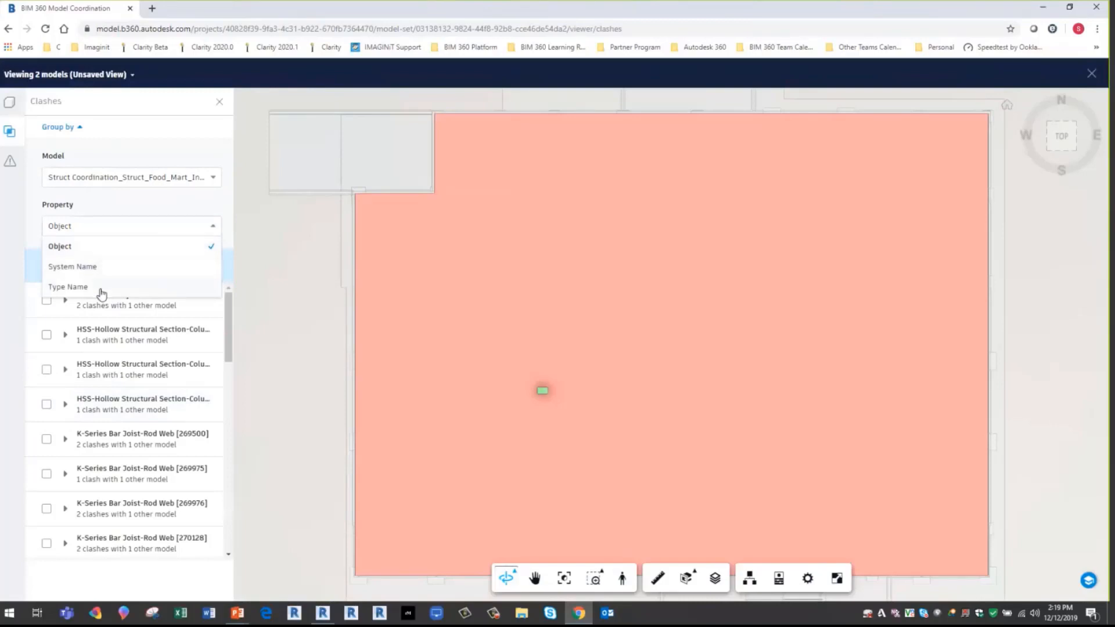
click(68, 246)
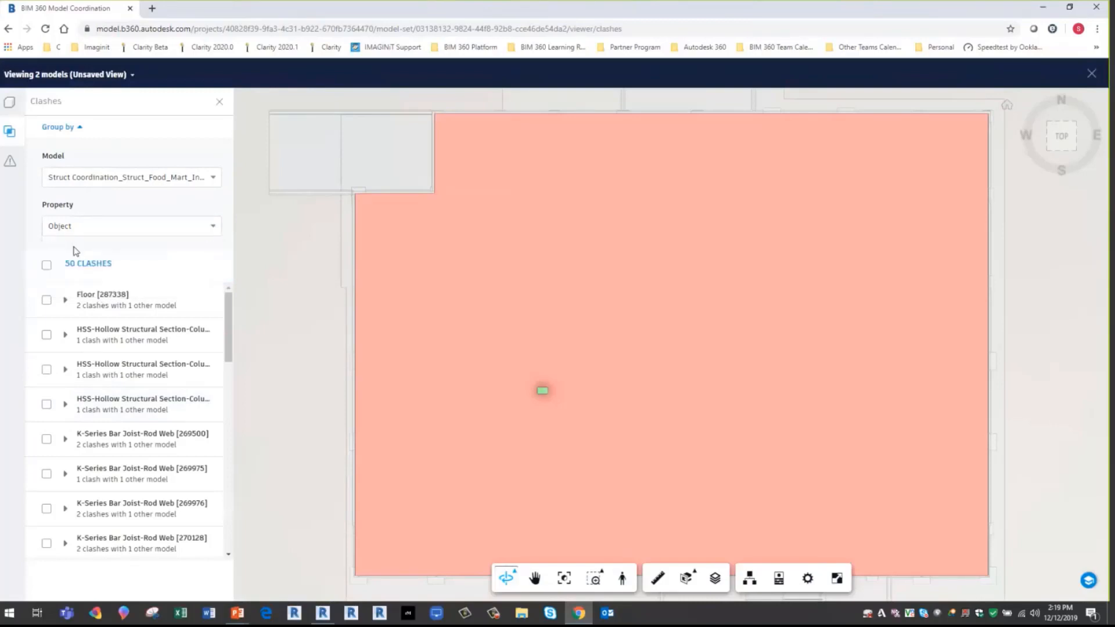
mouse_move(226, 310)
mouse_down()
mouse_move(227, 355)
mouse_move(240, 295)
mouse_up()
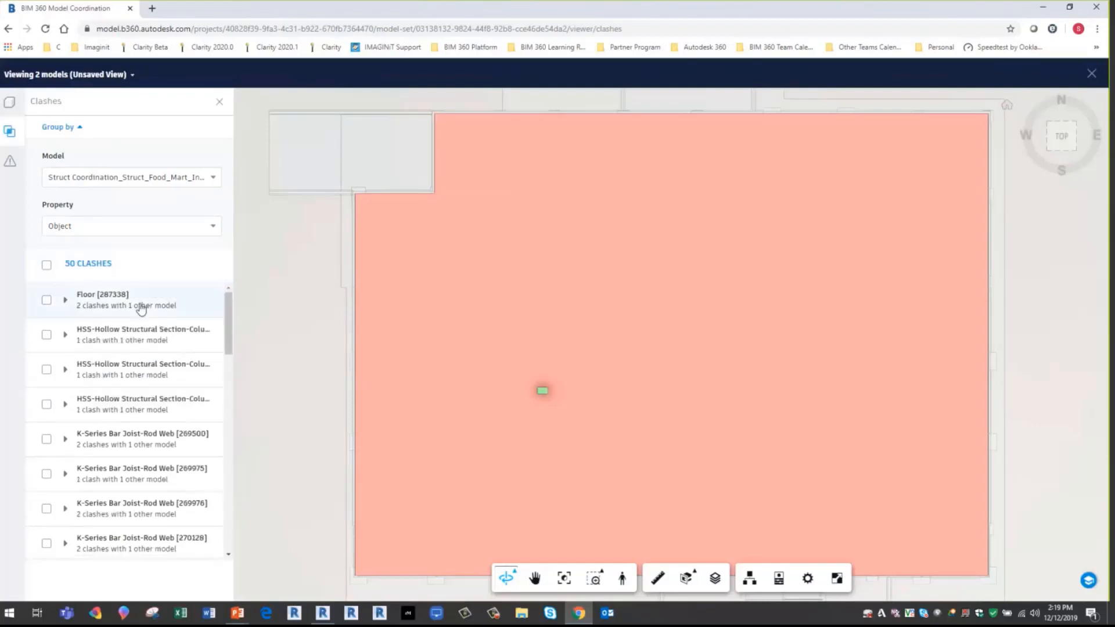
- Inspect the Floor [287338] clash group, the three HSS column clashes and the K-Series Bar Joist-Rod Web [269500] group in the model
click(122, 308)
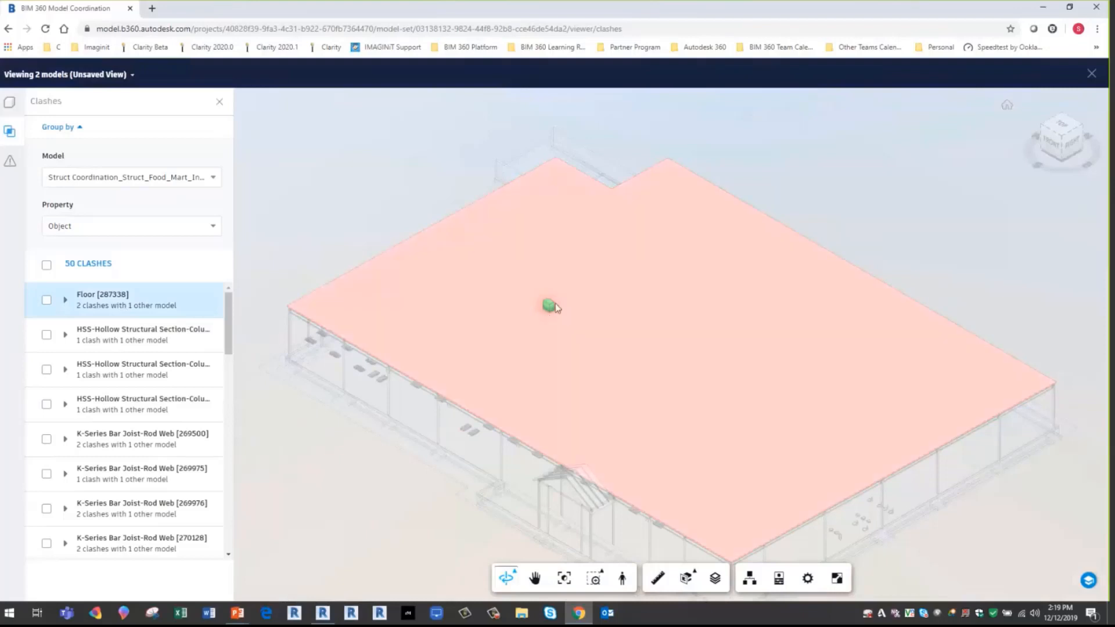
click(118, 338)
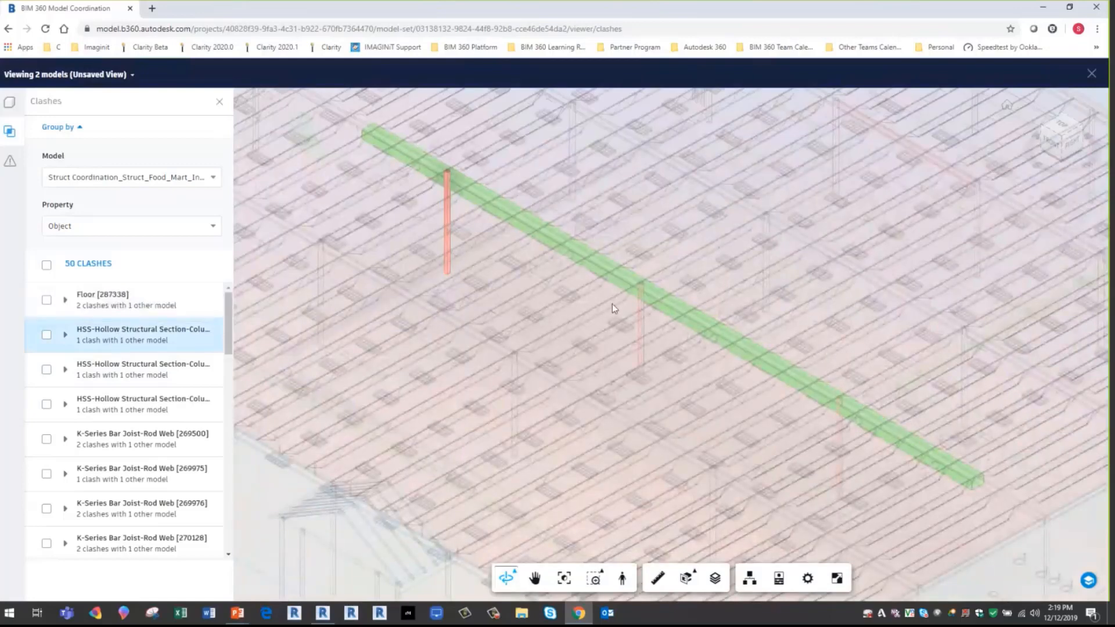
click(65, 370)
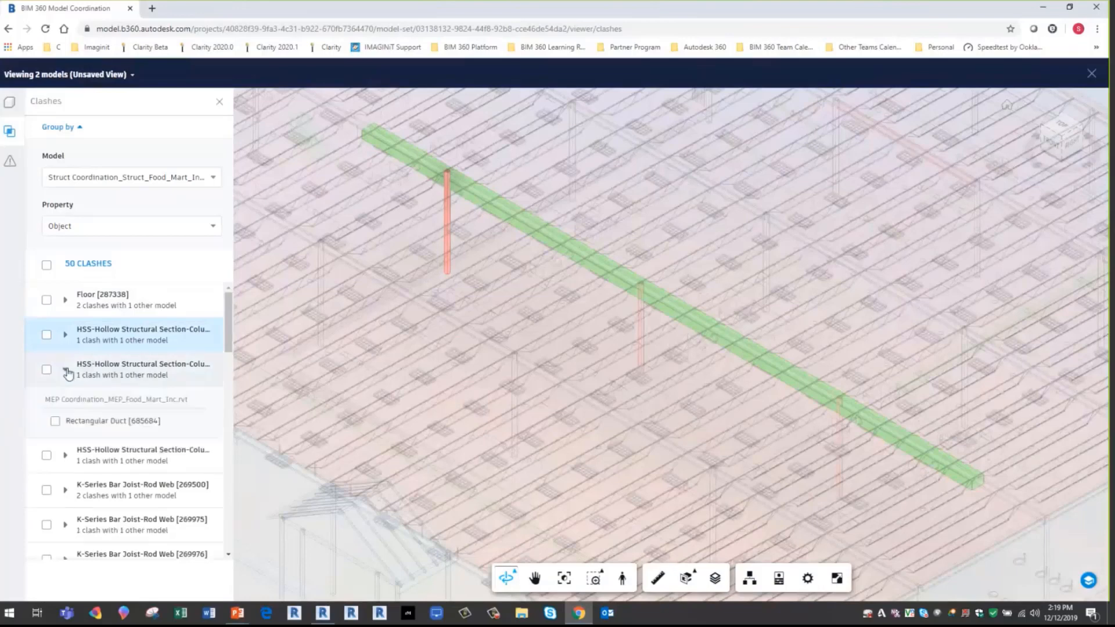
click(86, 424)
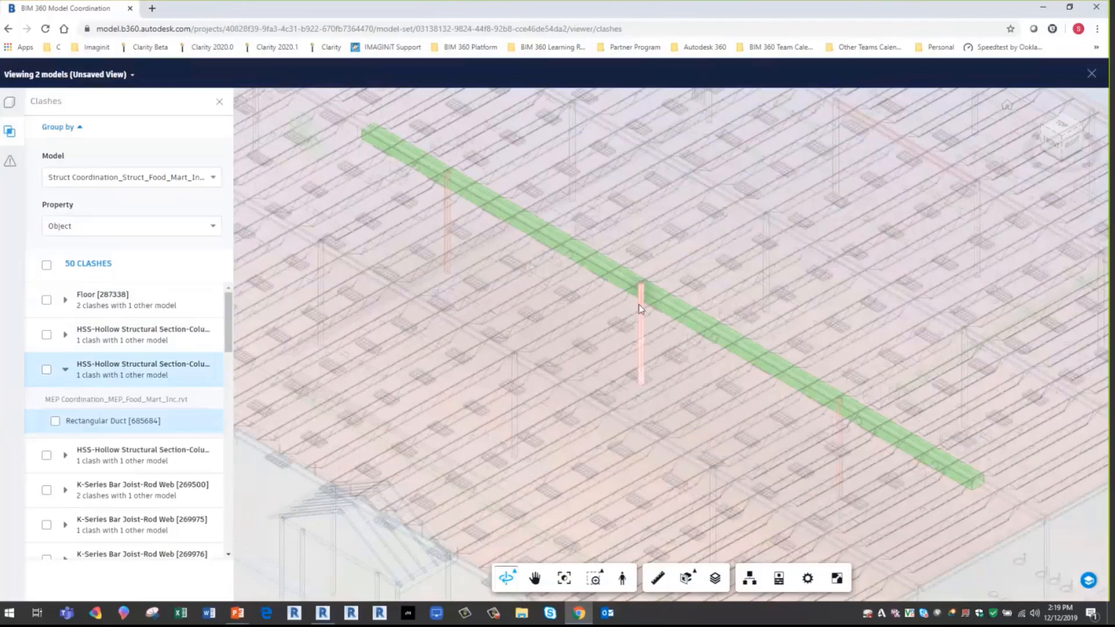
click(93, 459)
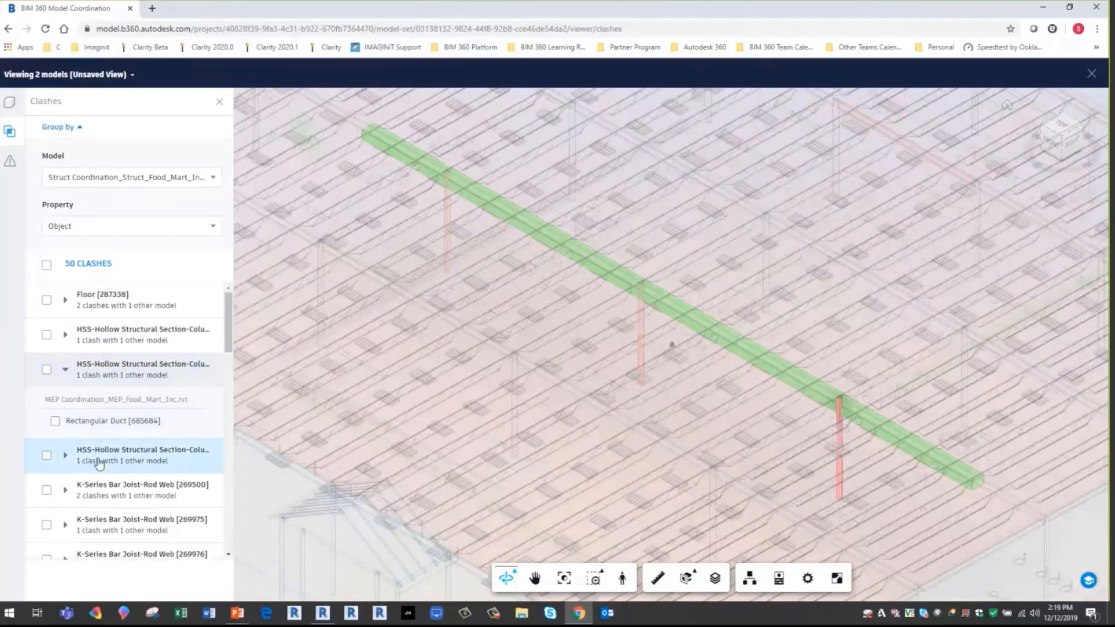
click(123, 494)
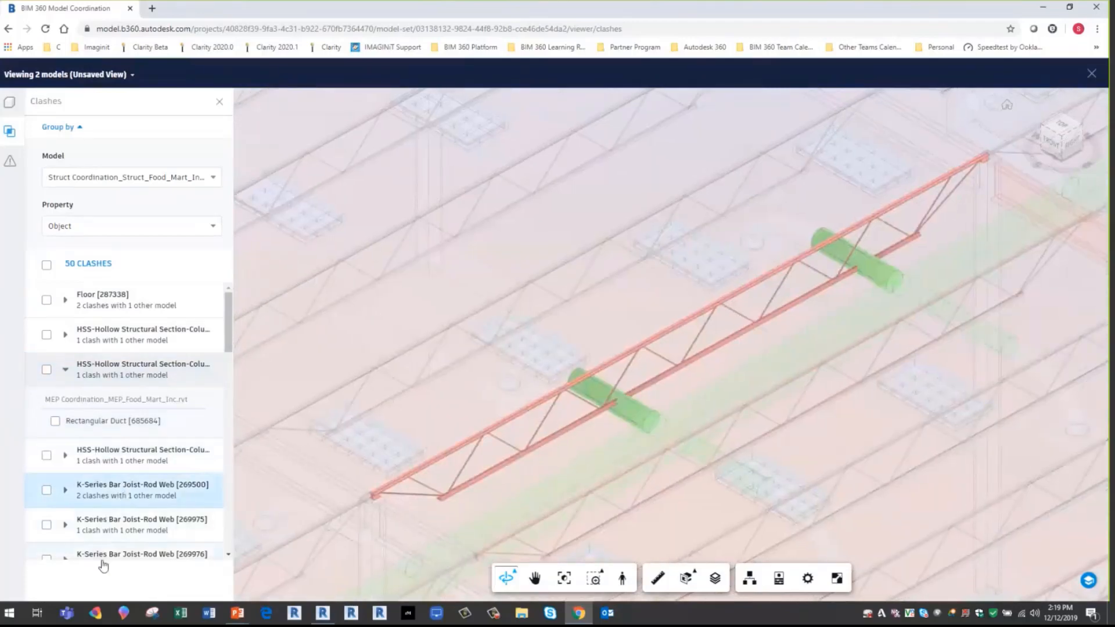
- Examine the Round Duct [685062] and [685064] clashes of joist [269500] individually and selected together, and clear the selection
scroll(198, 487, down, 2)
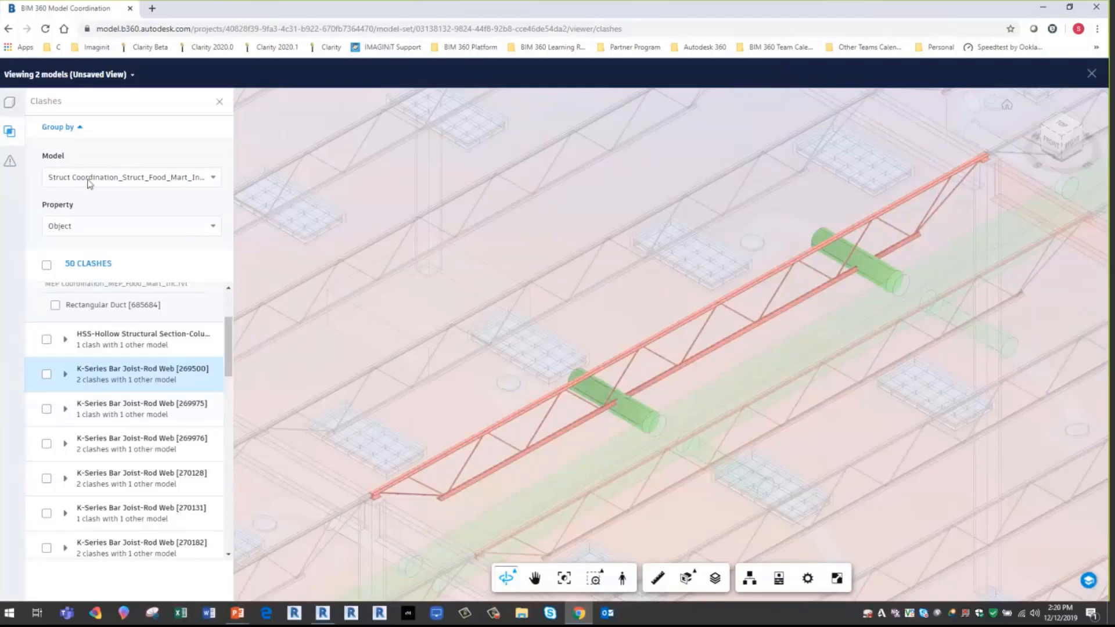
click(64, 375)
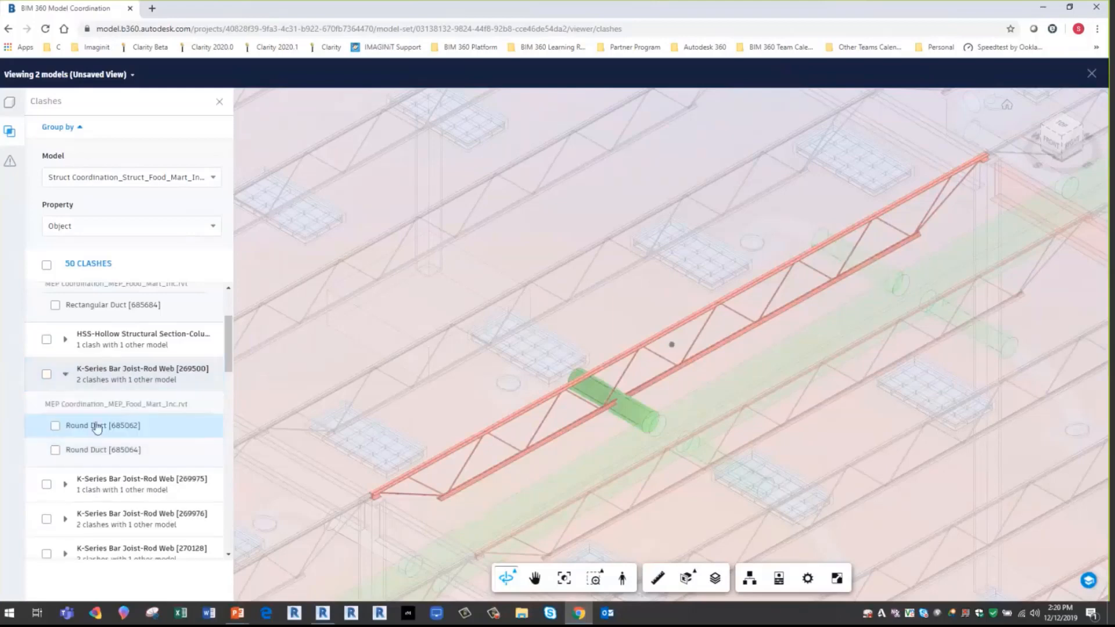
click(96, 452)
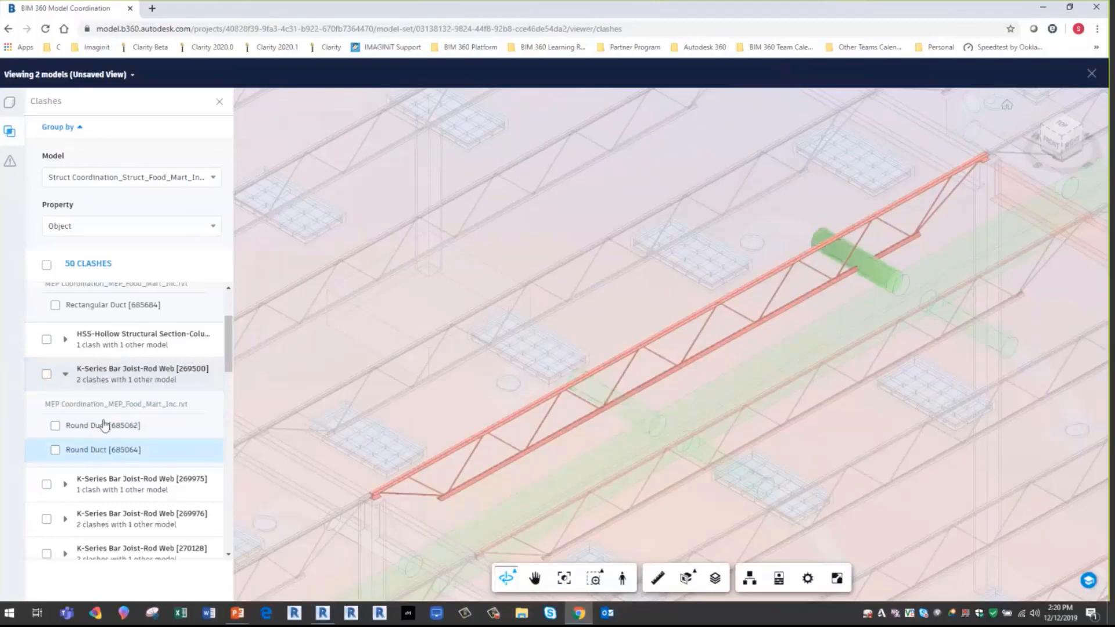
click(94, 427)
click(91, 457)
click(47, 375)
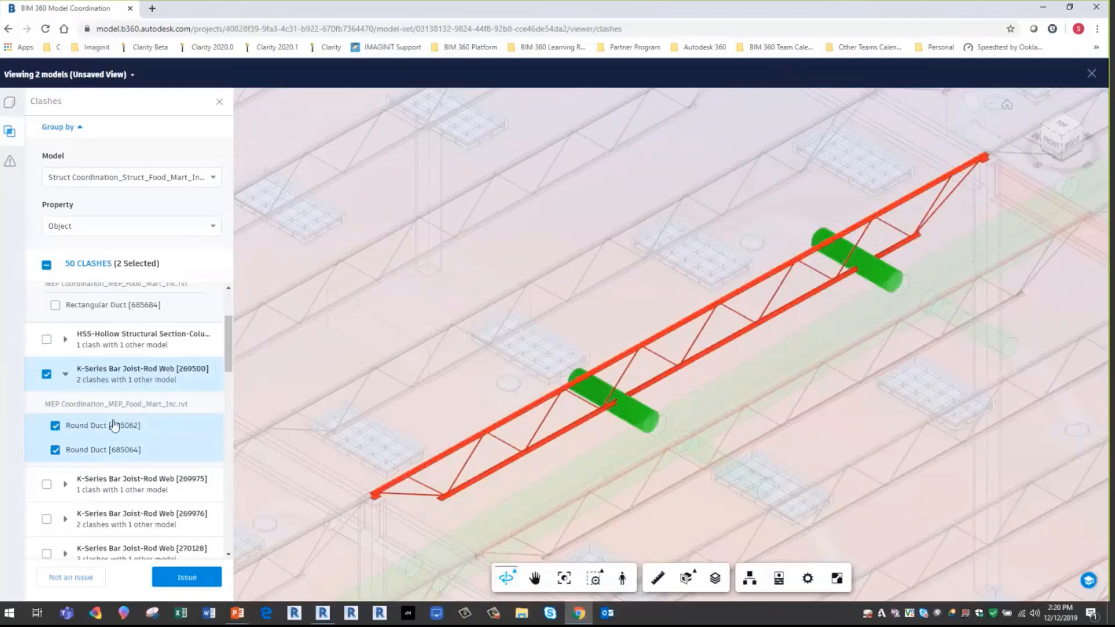
click(47, 374)
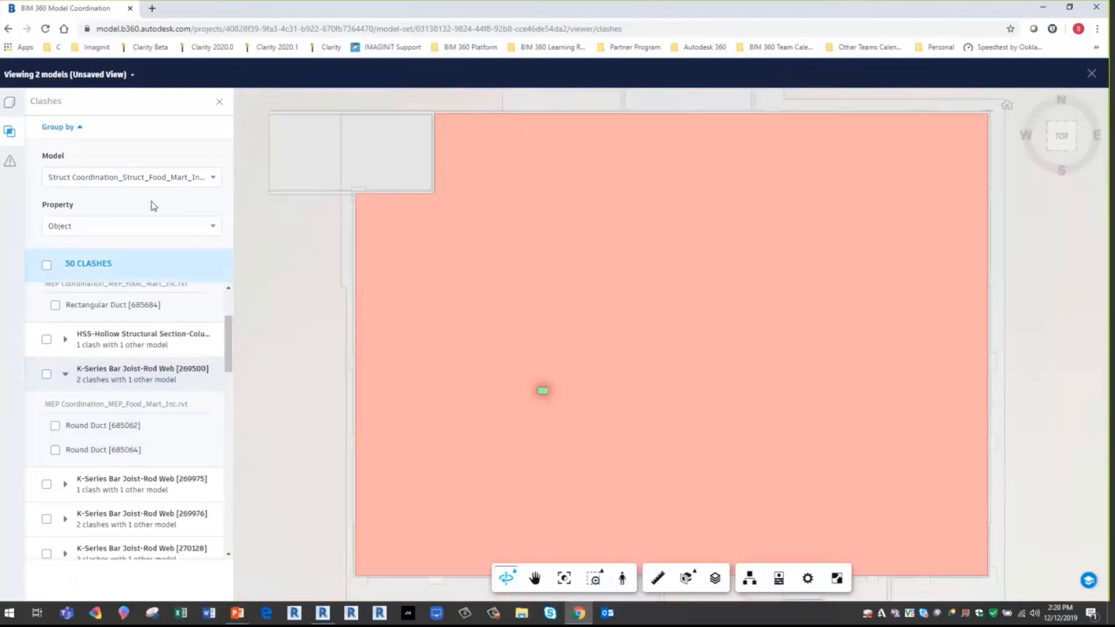
- Group the clashes by the MEP Coordination model and expand the Rectangular Elbow - Radius [689179] group to examine its clashing objects
click(212, 180)
click(202, 204)
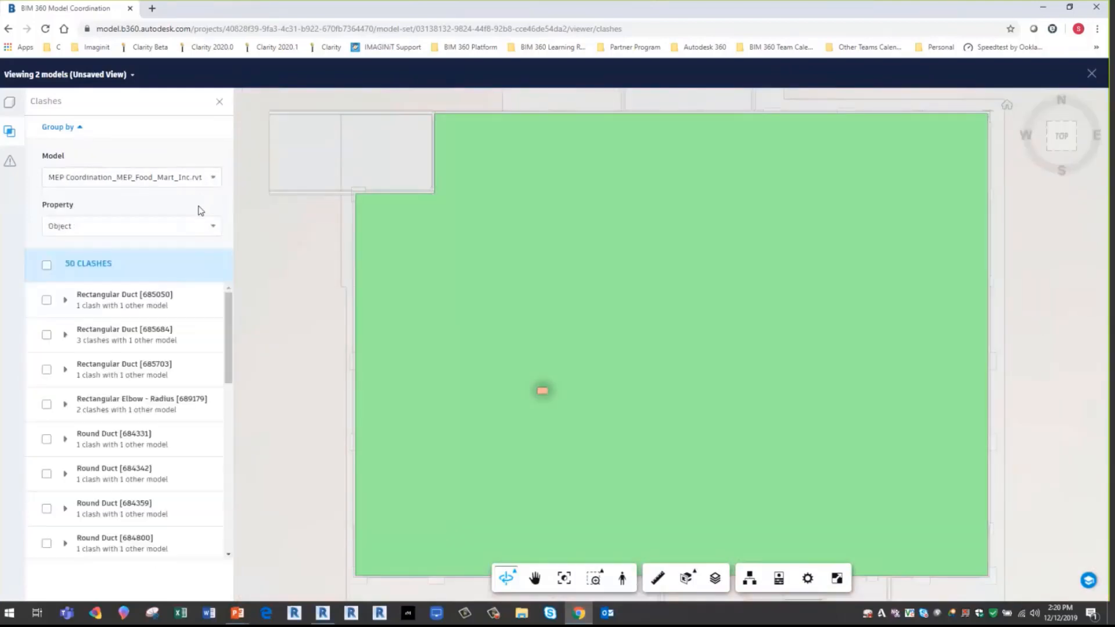
scroll(200, 354, down, 2)
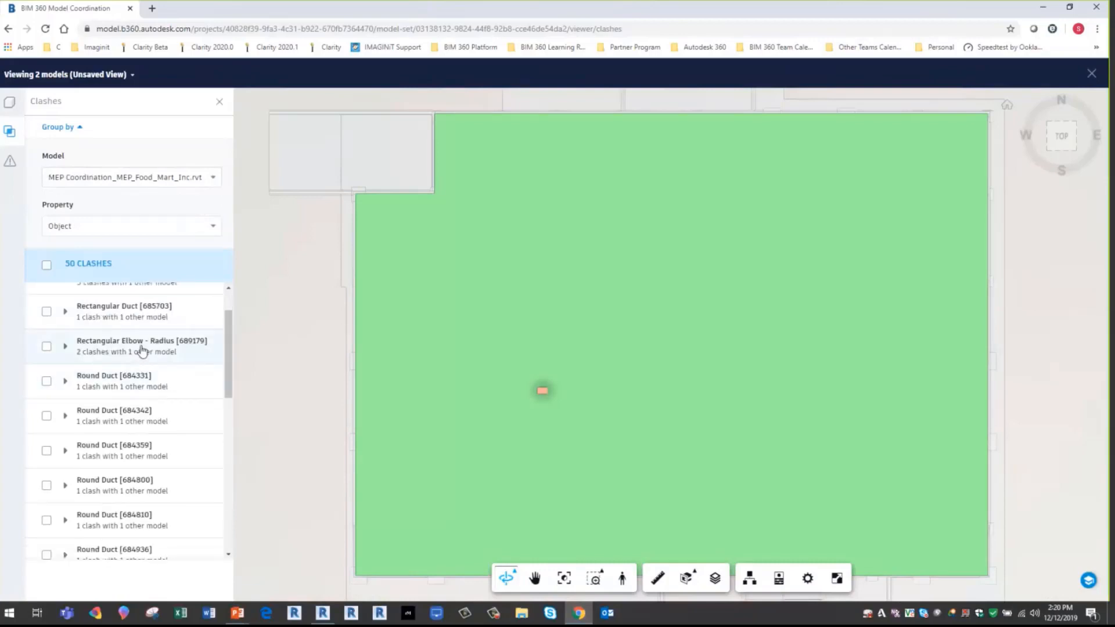
click(142, 350)
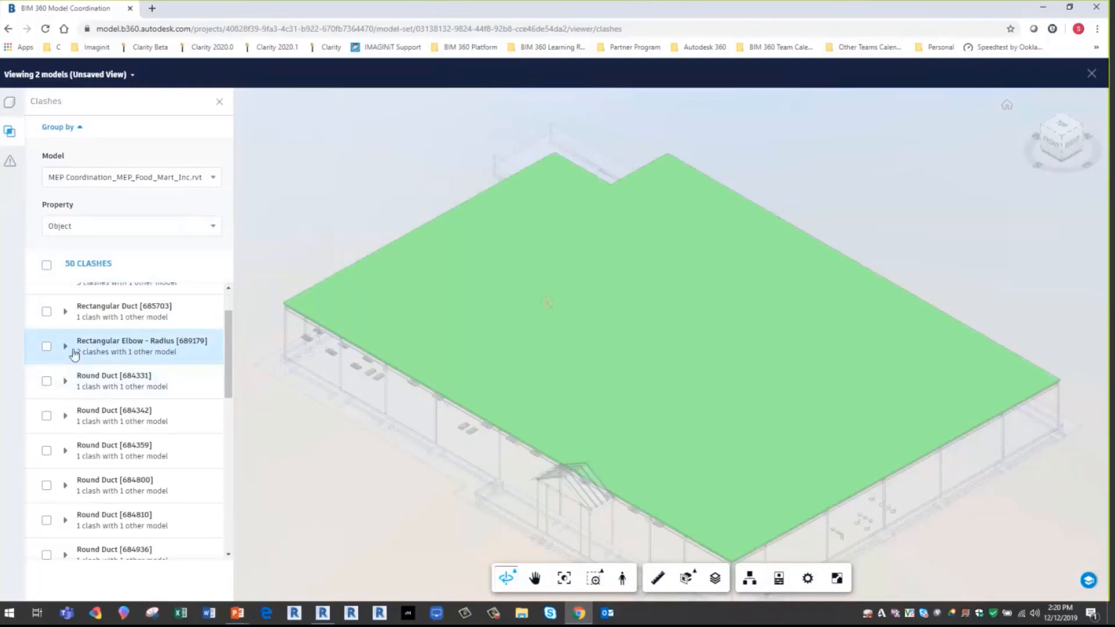
click(65, 347)
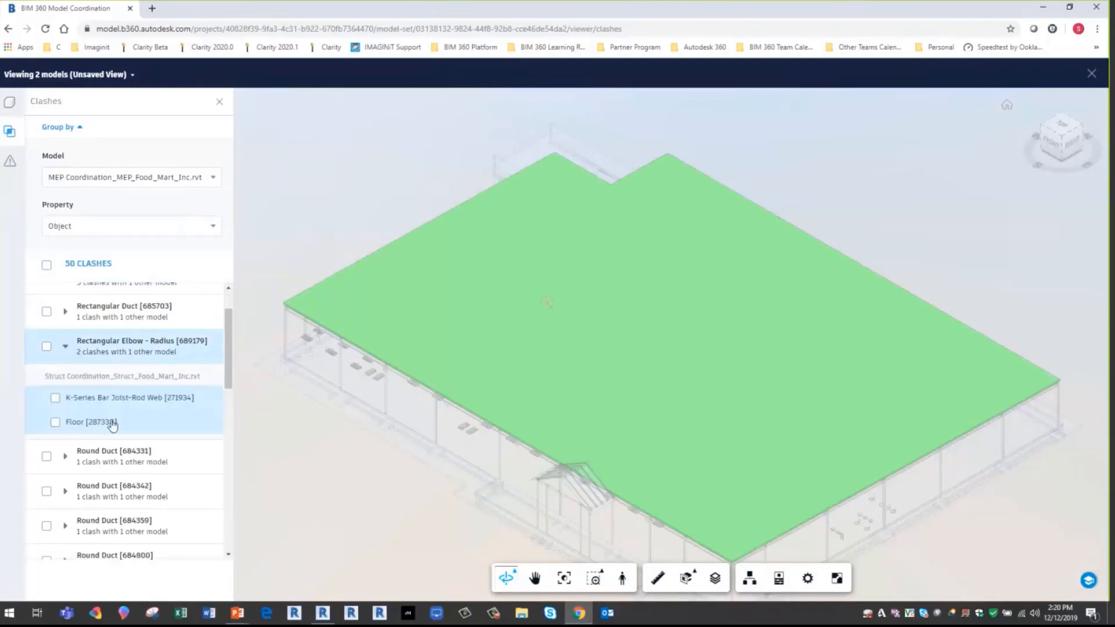
- Inspect the Round Duct [712867] clash group in the model and look through its list of clashing bar joists
scroll(135, 472, down, 2)
scroll(135, 471, down, 7)
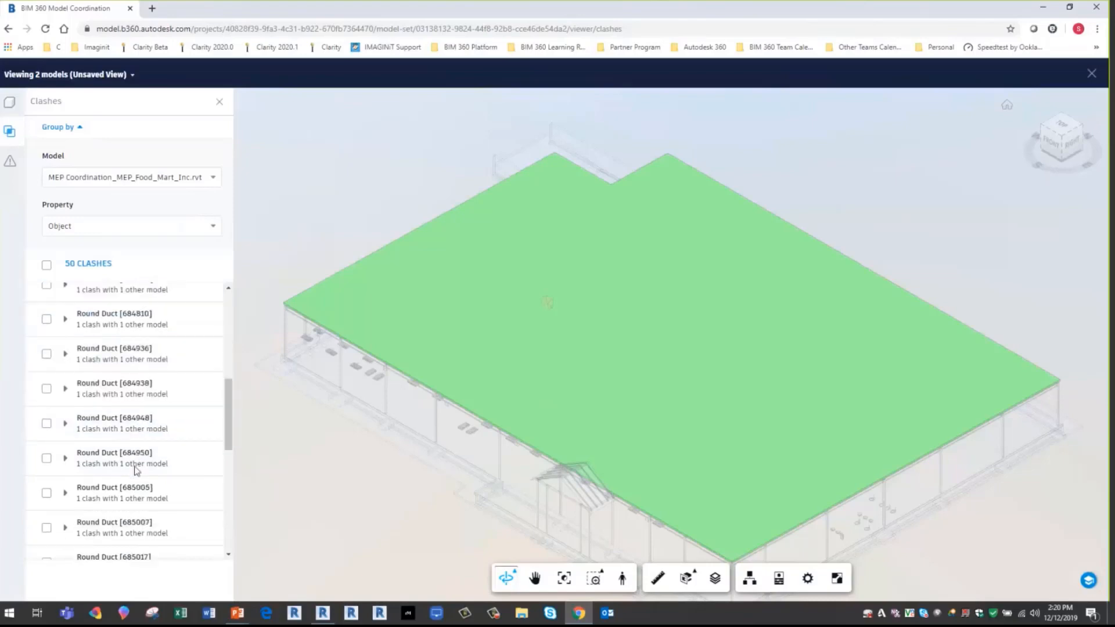
scroll(136, 469, down, 2)
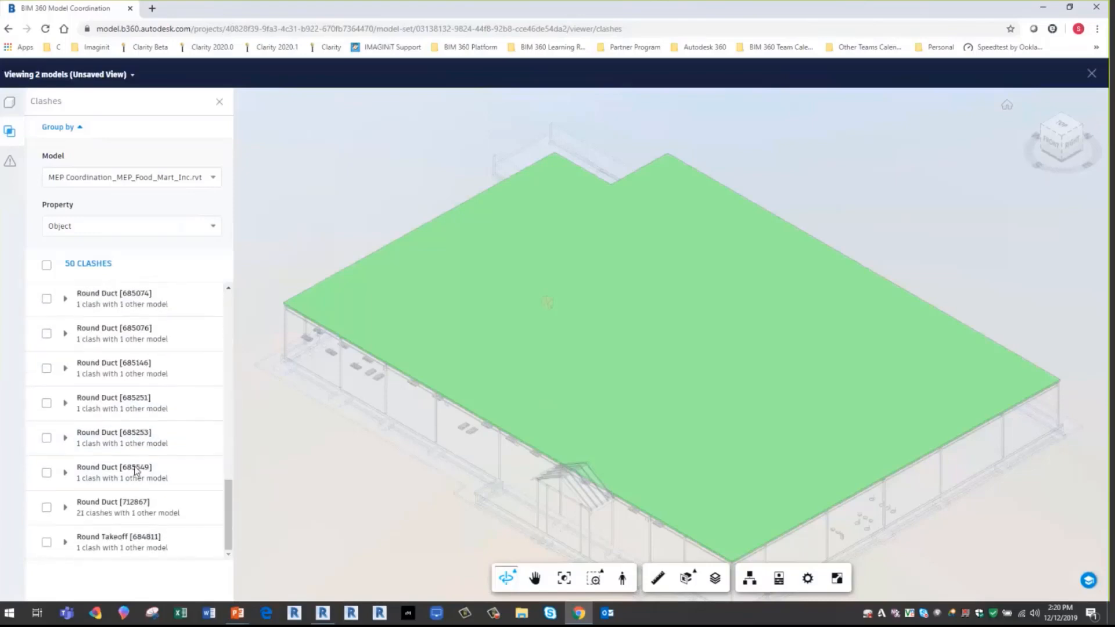
click(106, 518)
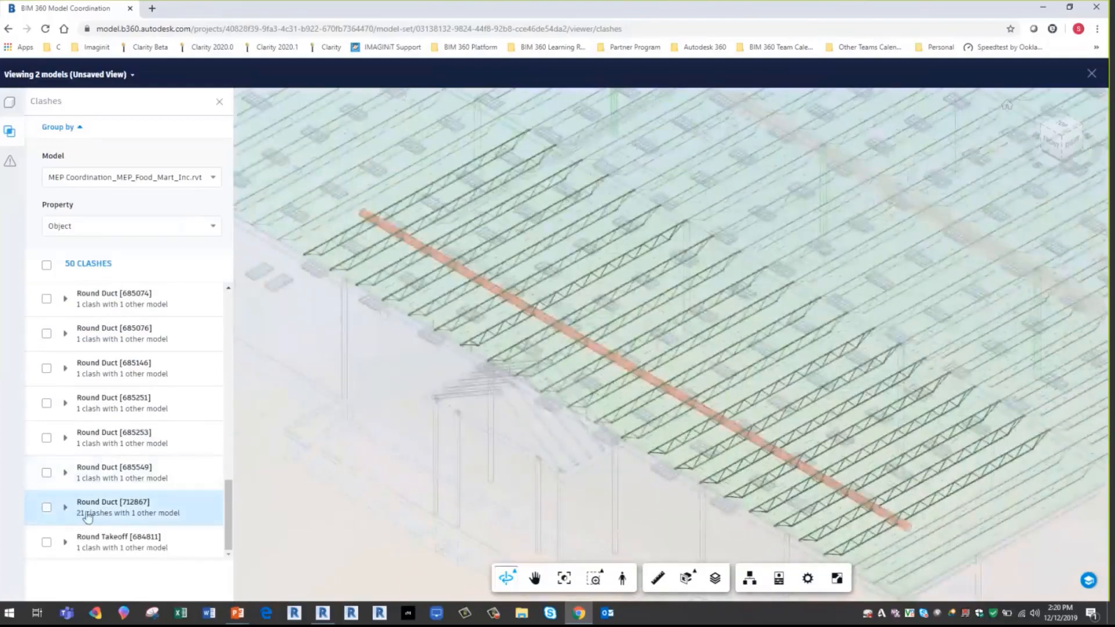
click(67, 509)
scroll(104, 482, down, 5)
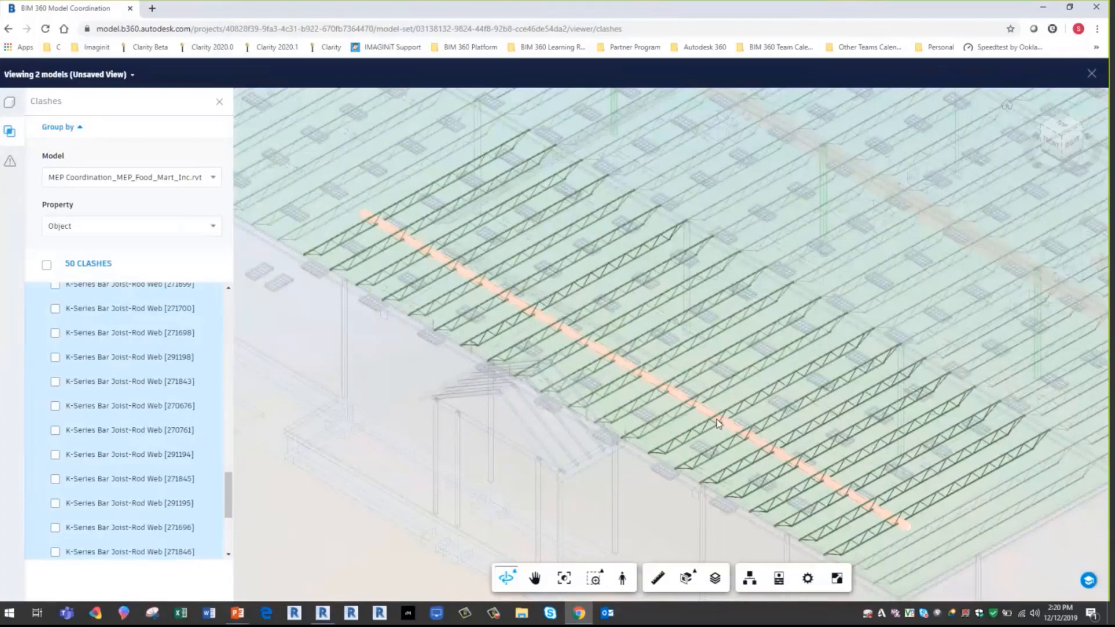
- Check the grouping model choices without changing them, return to the start of the clash list and close the clash viewer
click(129, 177)
click(137, 156)
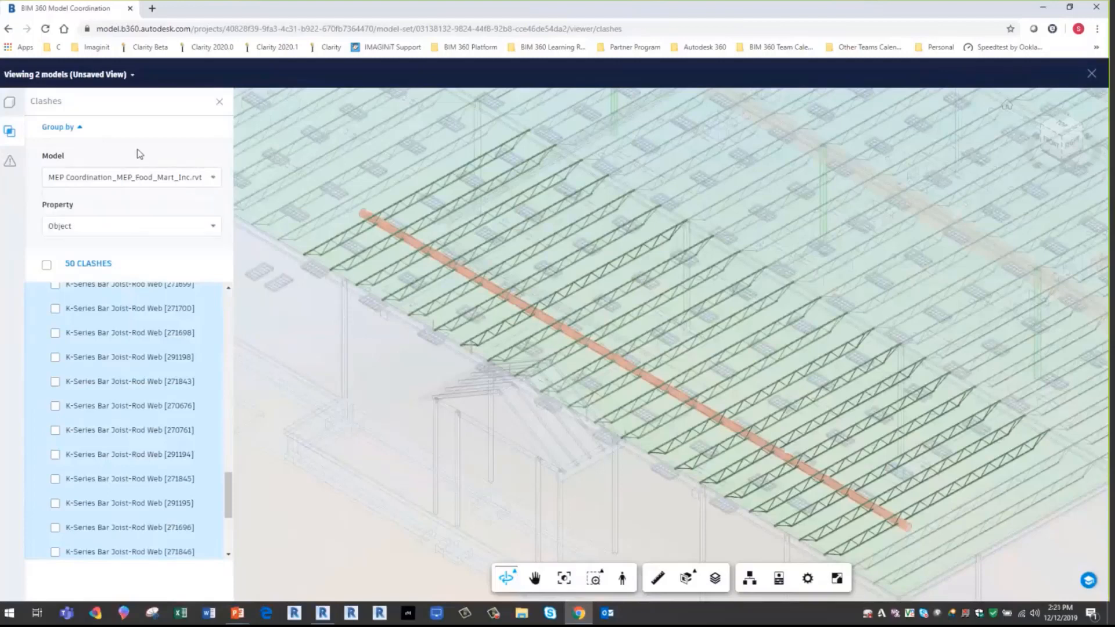
drag(231, 451, 237, 294)
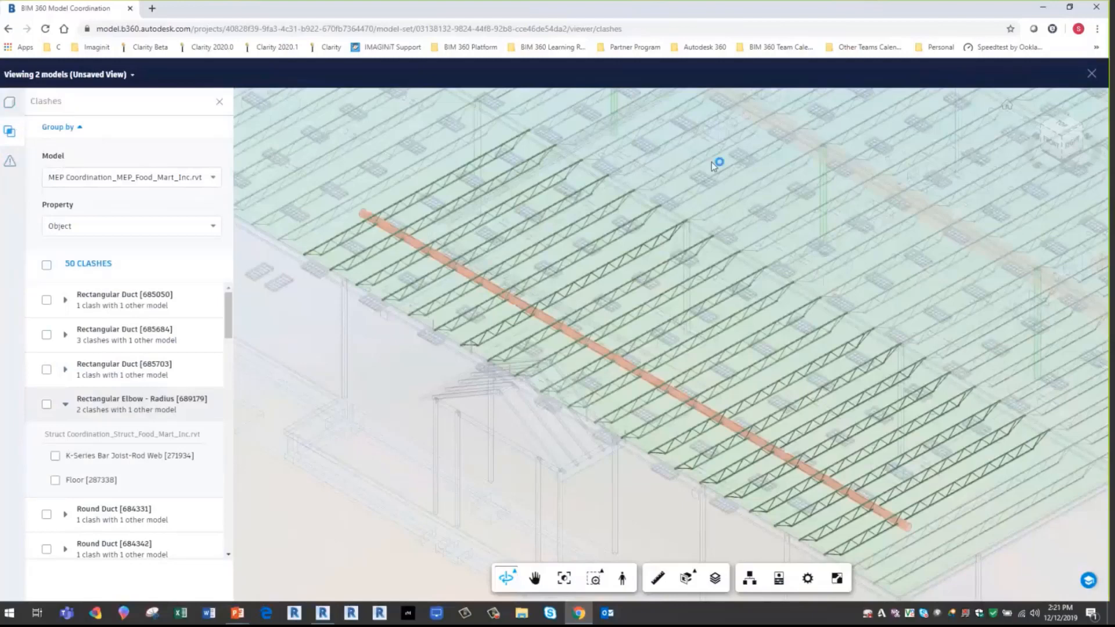
click(1092, 74)
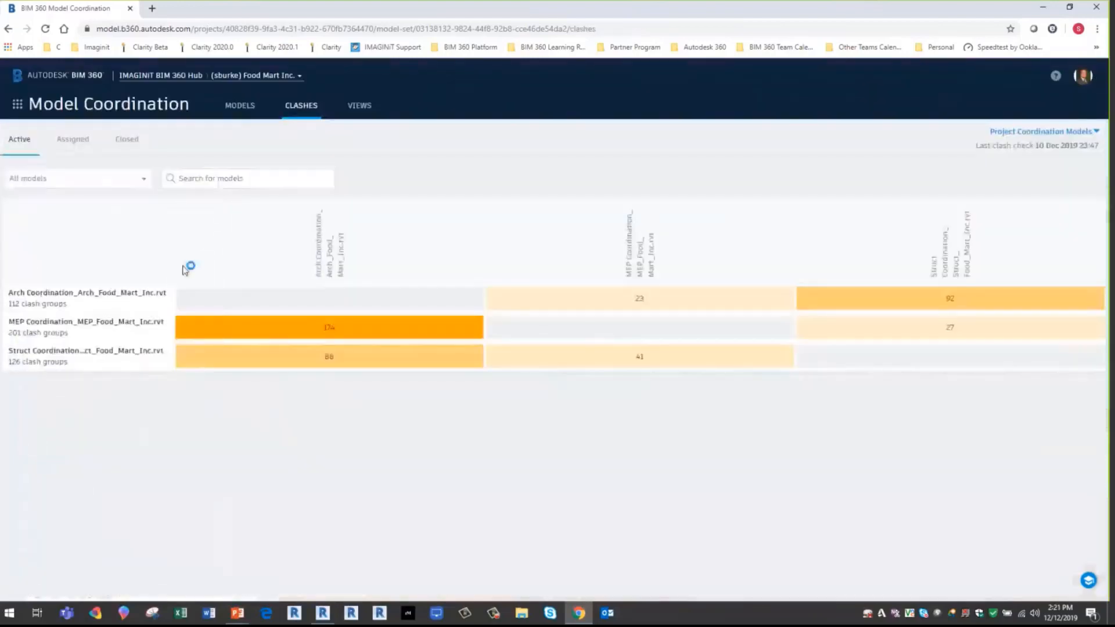
- From the coordination models list, open the MEP Coordination and Struct Coordination models together in the viewer
click(250, 111)
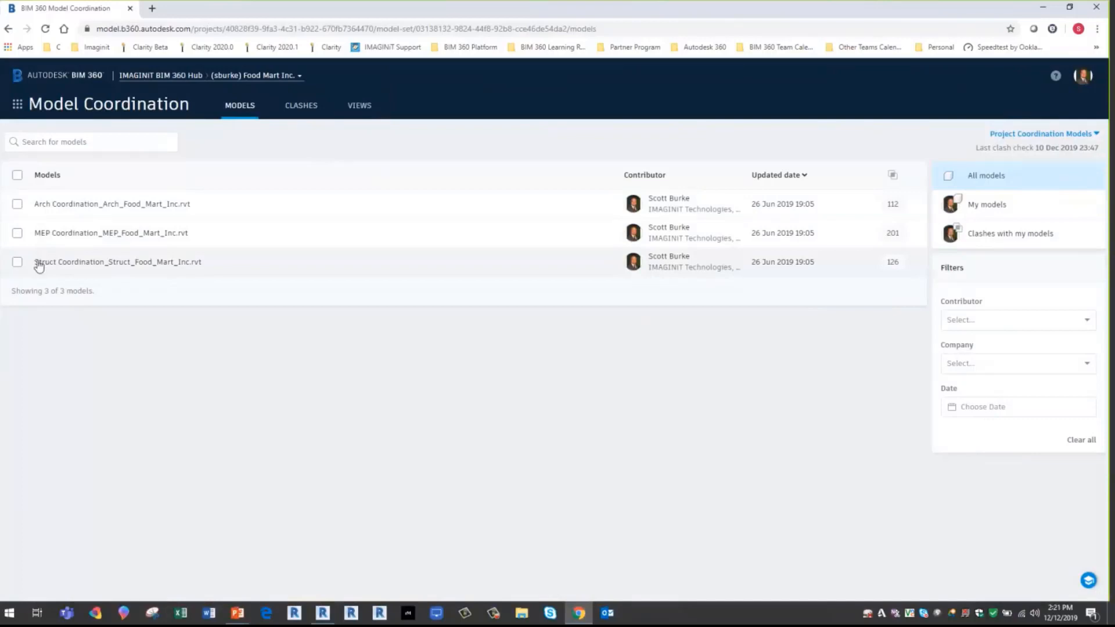
click(17, 234)
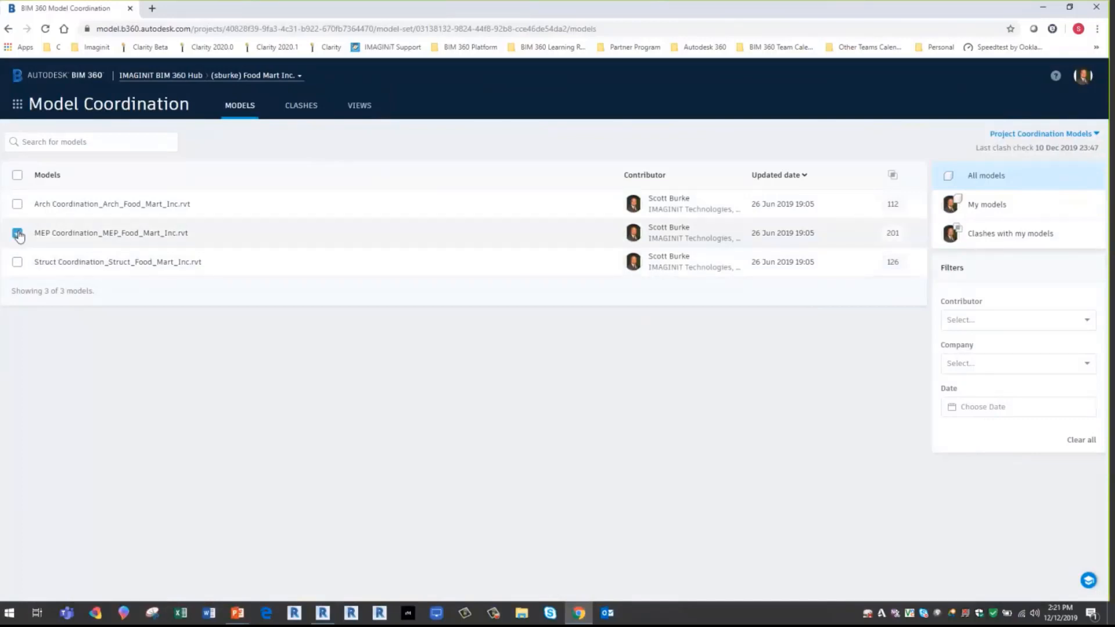
click(17, 264)
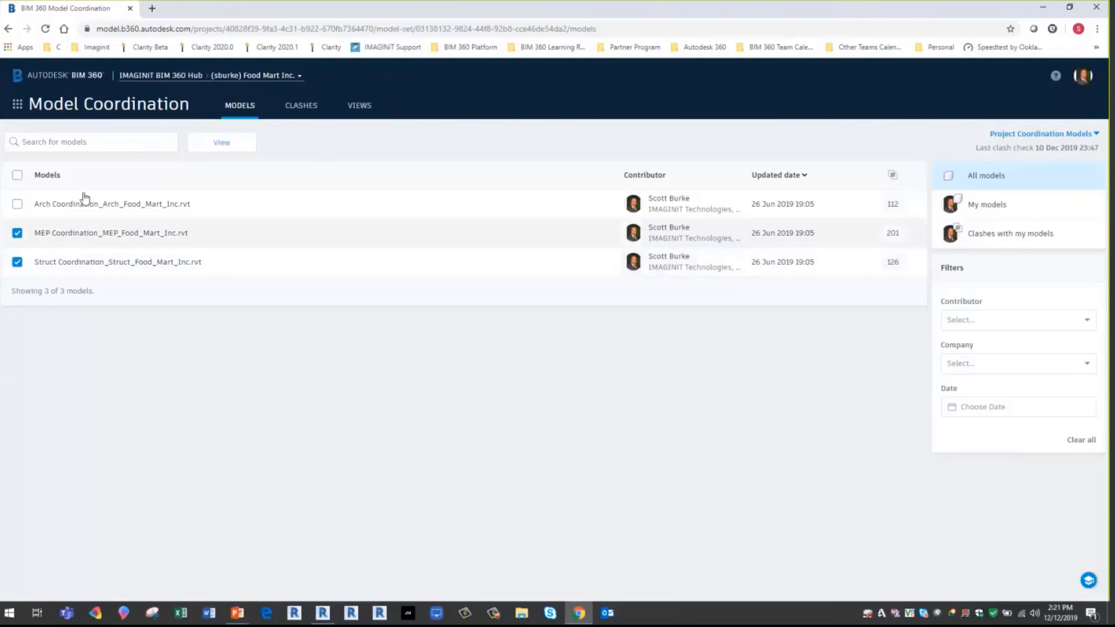
click(231, 152)
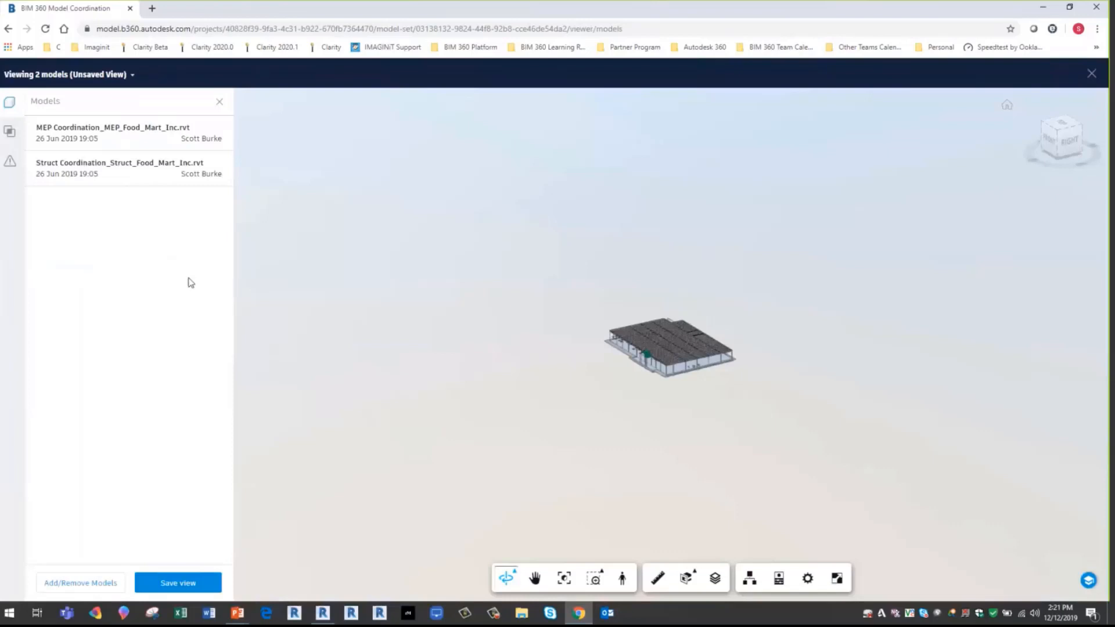
- Save the combined model view with the title MEP vs Structure and its privacy set to Published
click(179, 582)
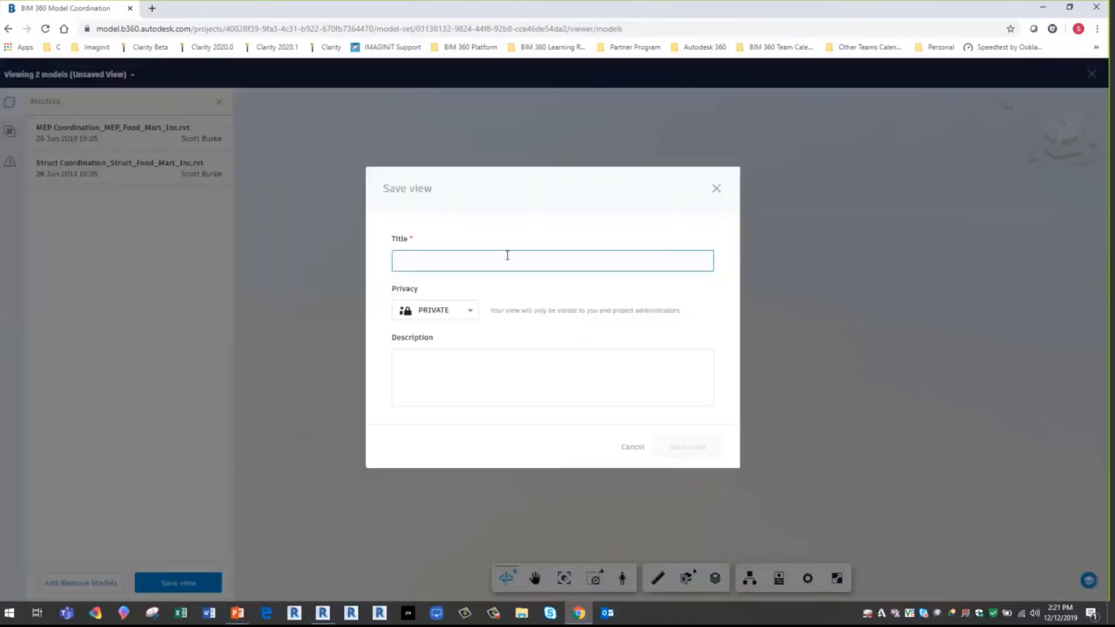
text(MEP )
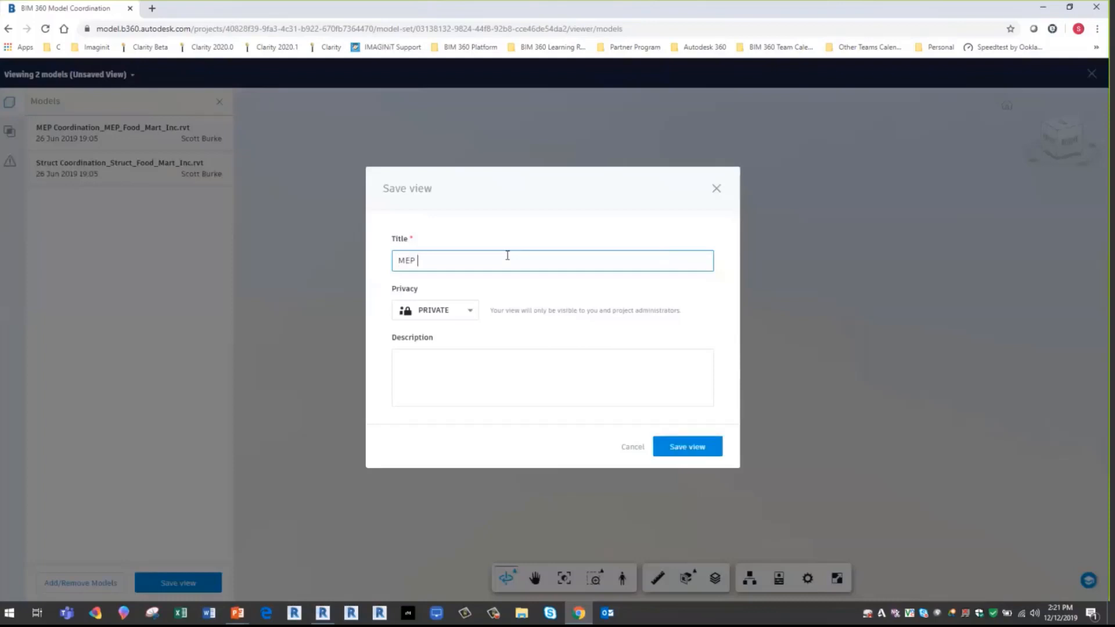
text(vs Structure)
click(430, 313)
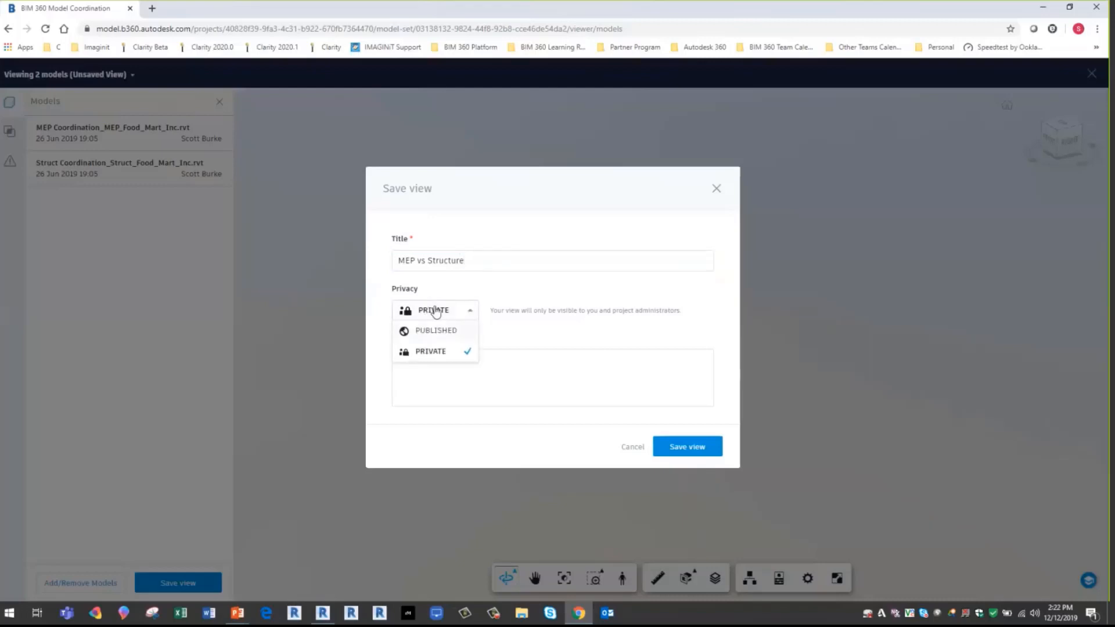
click(435, 331)
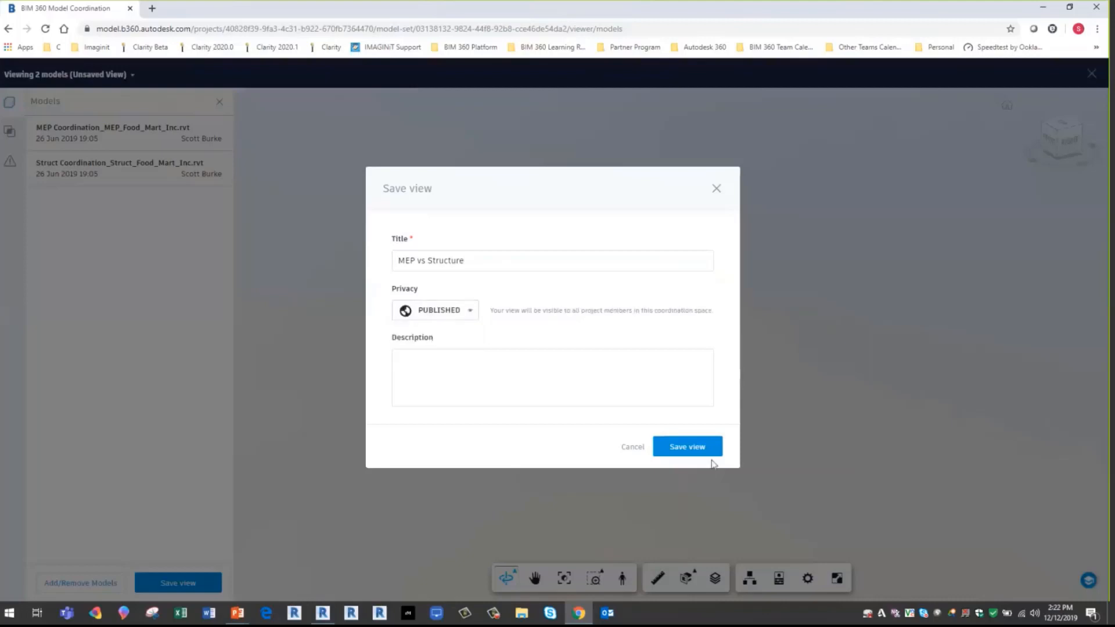
click(688, 448)
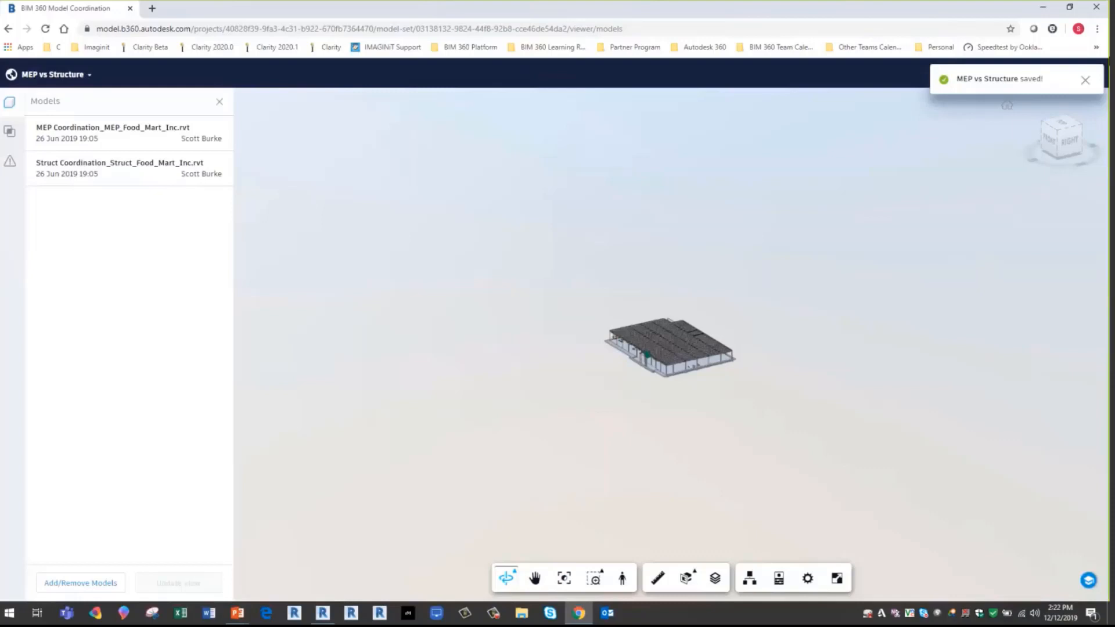
- Close the saved view's viewer and deselect the MEP Coordination and Struct Coordination models in the models list
click(1085, 80)
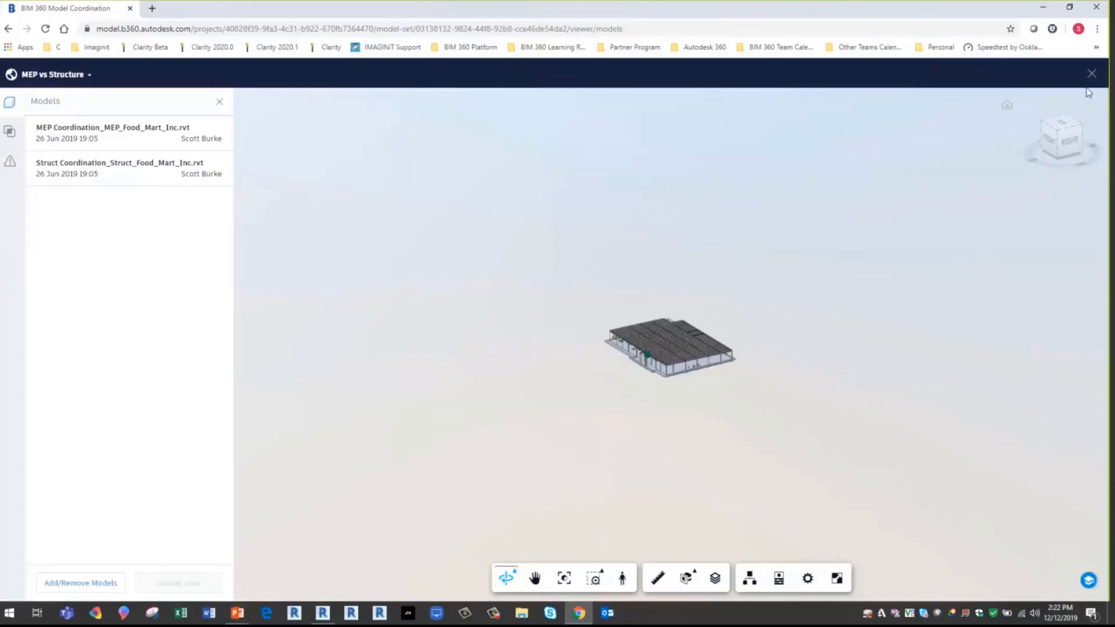
click(1092, 74)
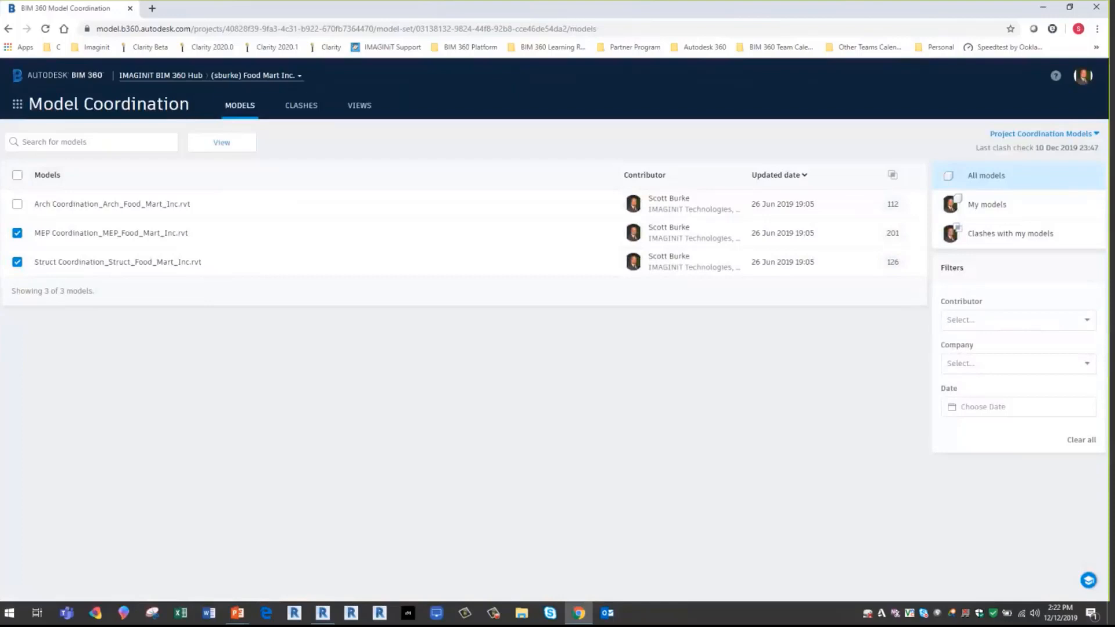
click(18, 235)
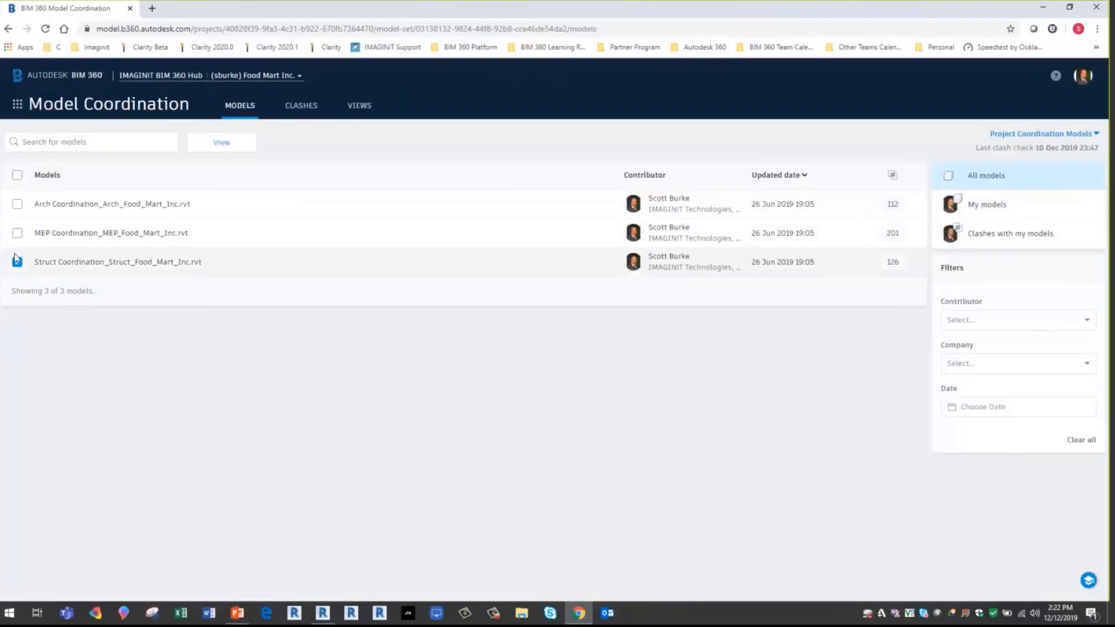
click(18, 262)
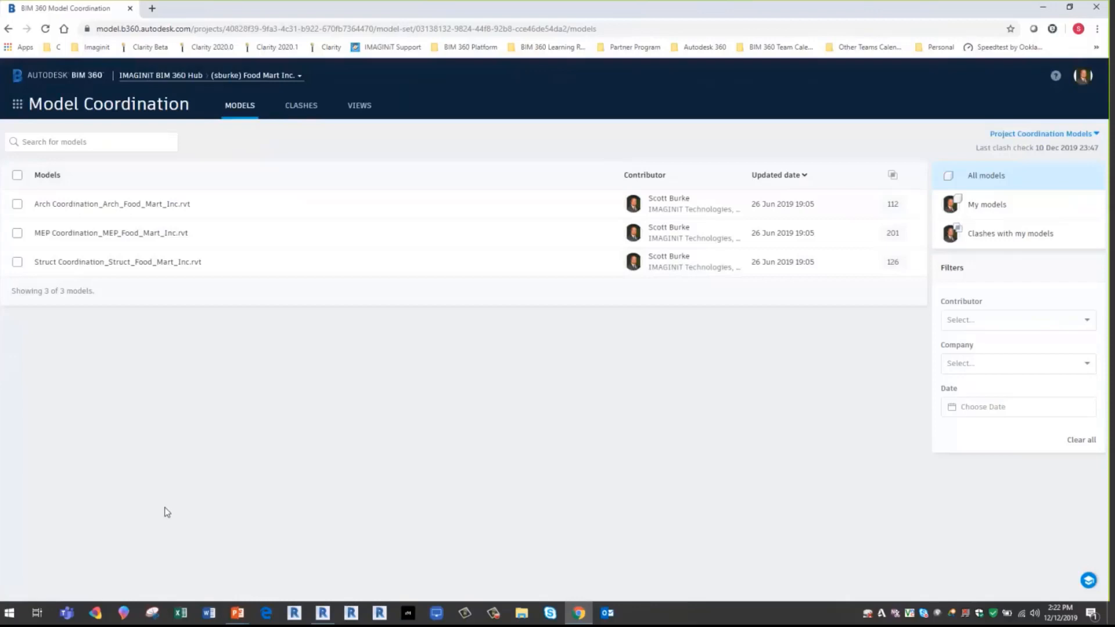
- Open the saved MEP vs Structure view and show its clashes grouped by the MEP Coordination model
click(360, 109)
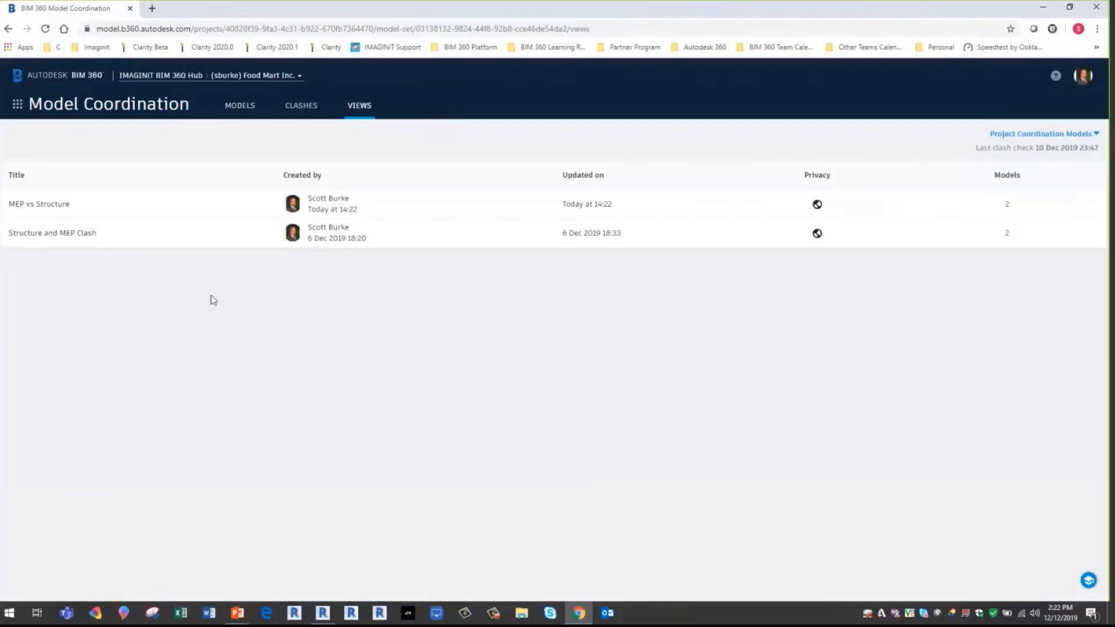
click(45, 208)
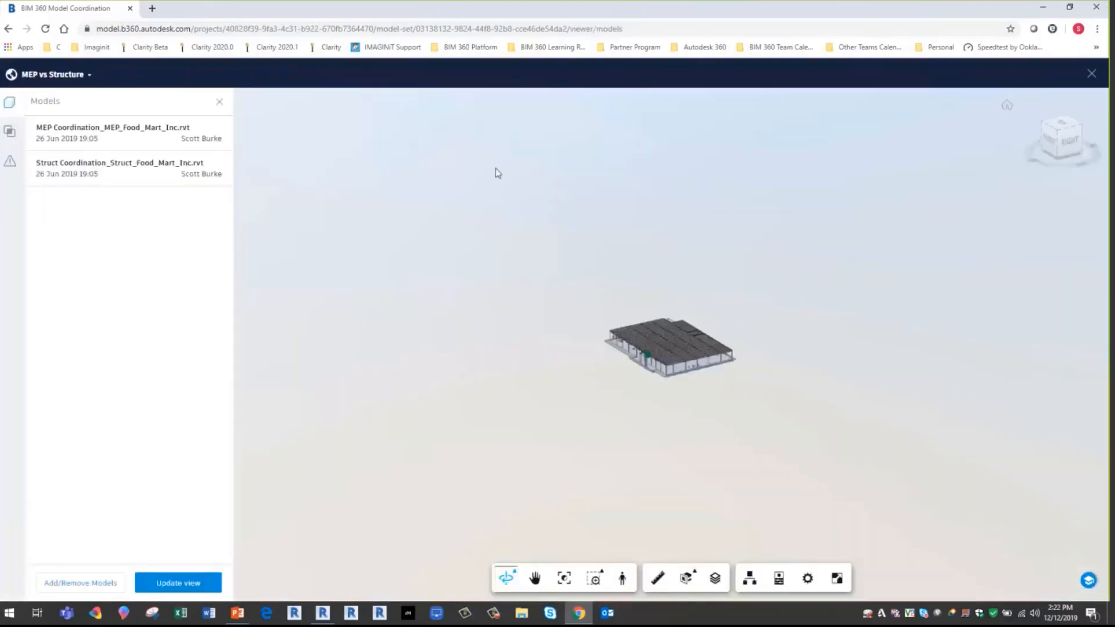
click(9, 131)
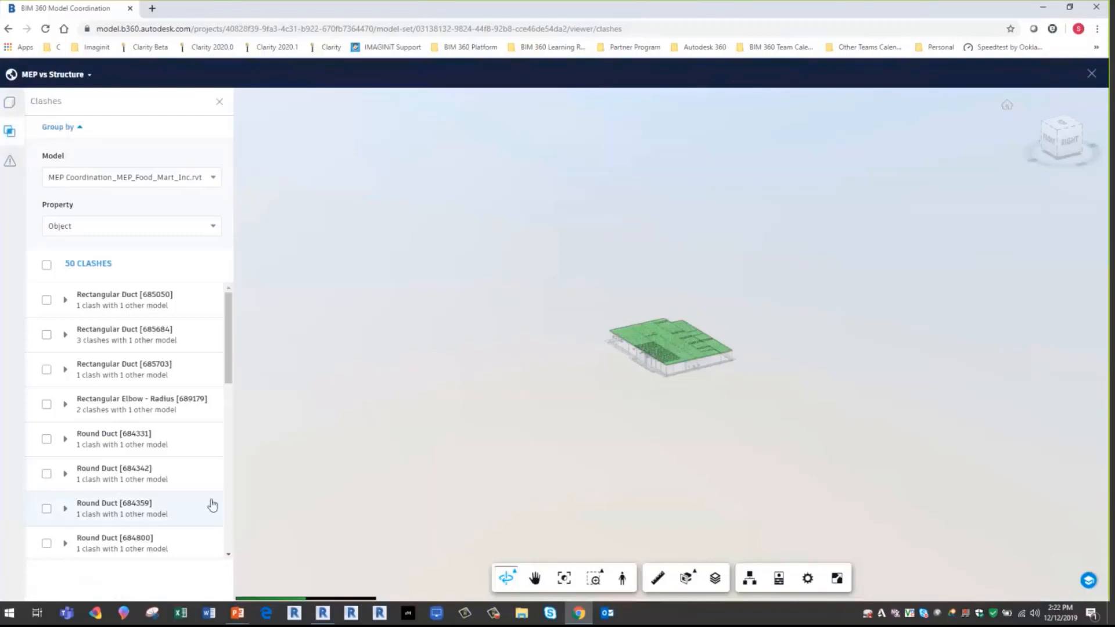
scroll(391, 261, up, 2)
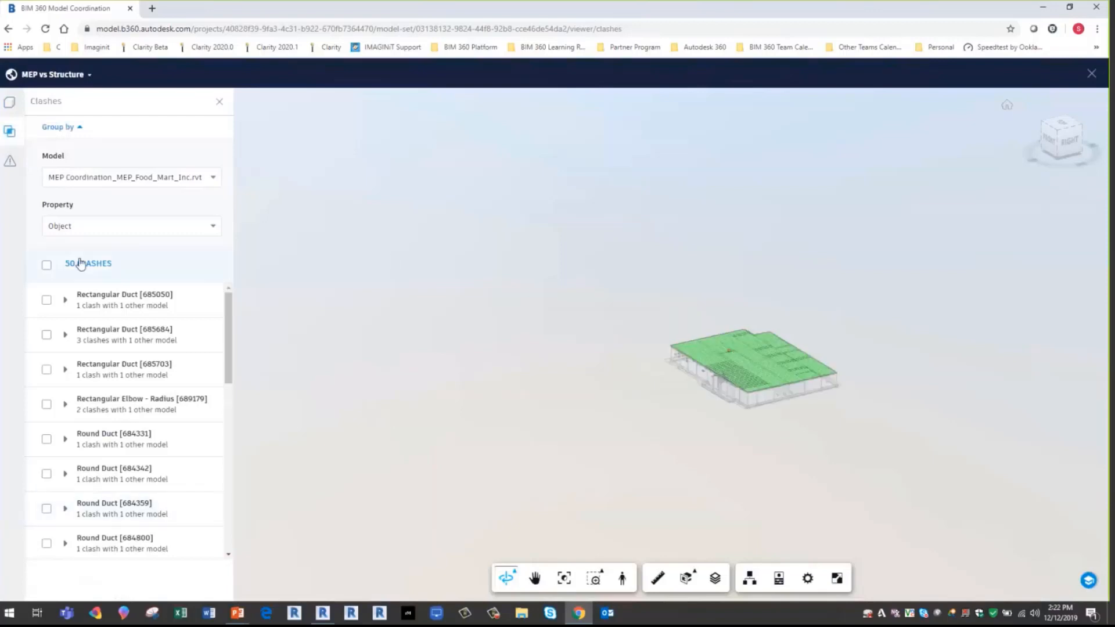
click(92, 185)
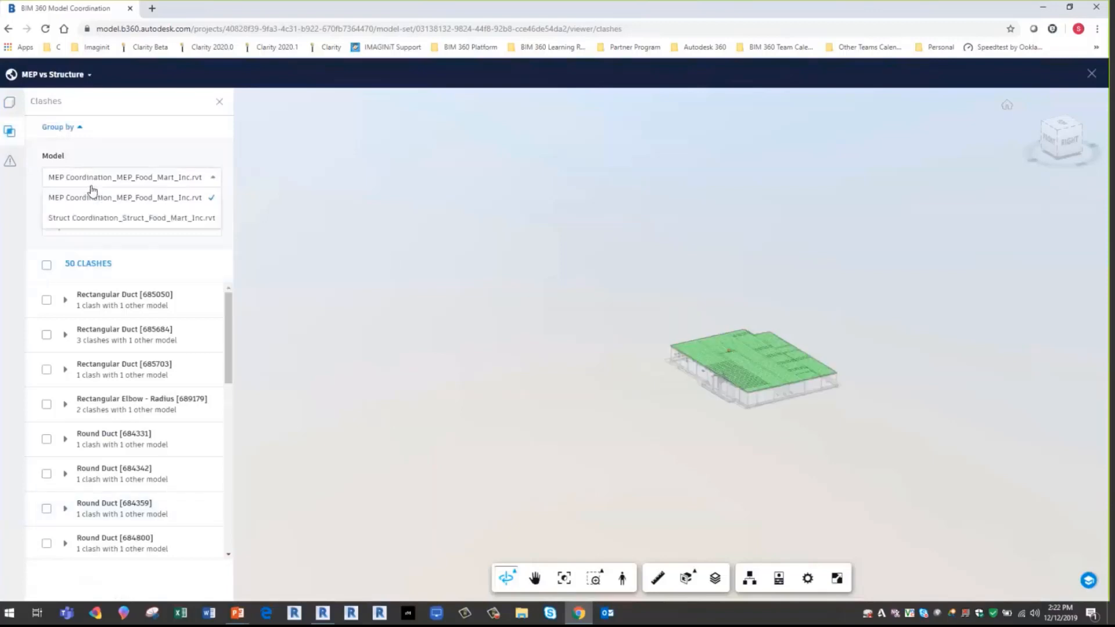
click(89, 201)
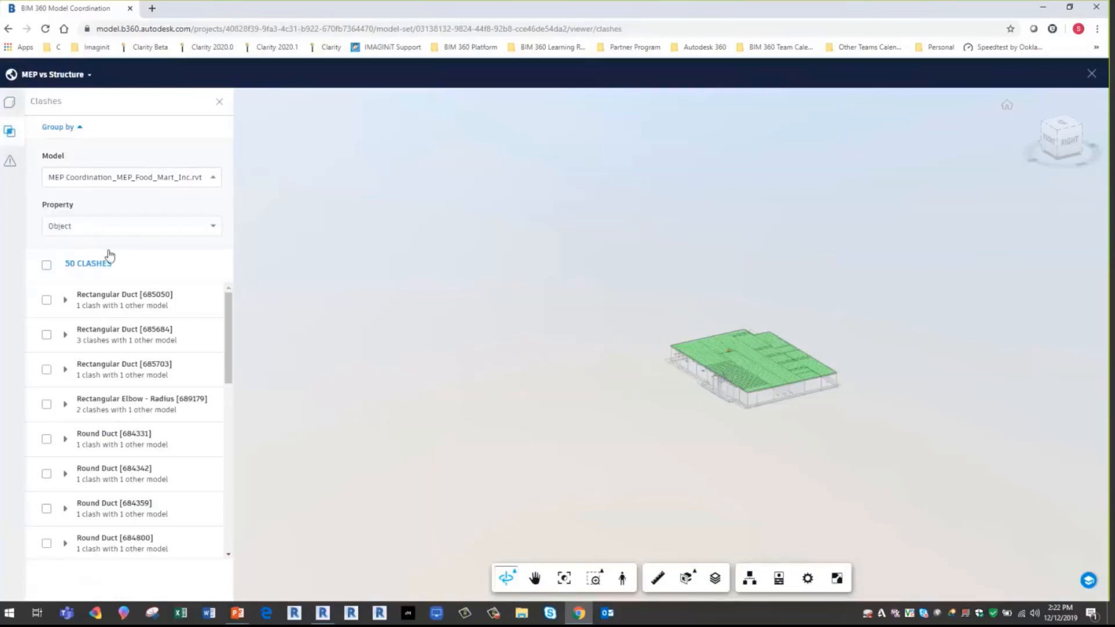
- Inspect the Rectangular Elbow, Rectangular Duct [685703] and [685684], and Round Duct [684359] clash groups in the model
click(92, 412)
click(111, 380)
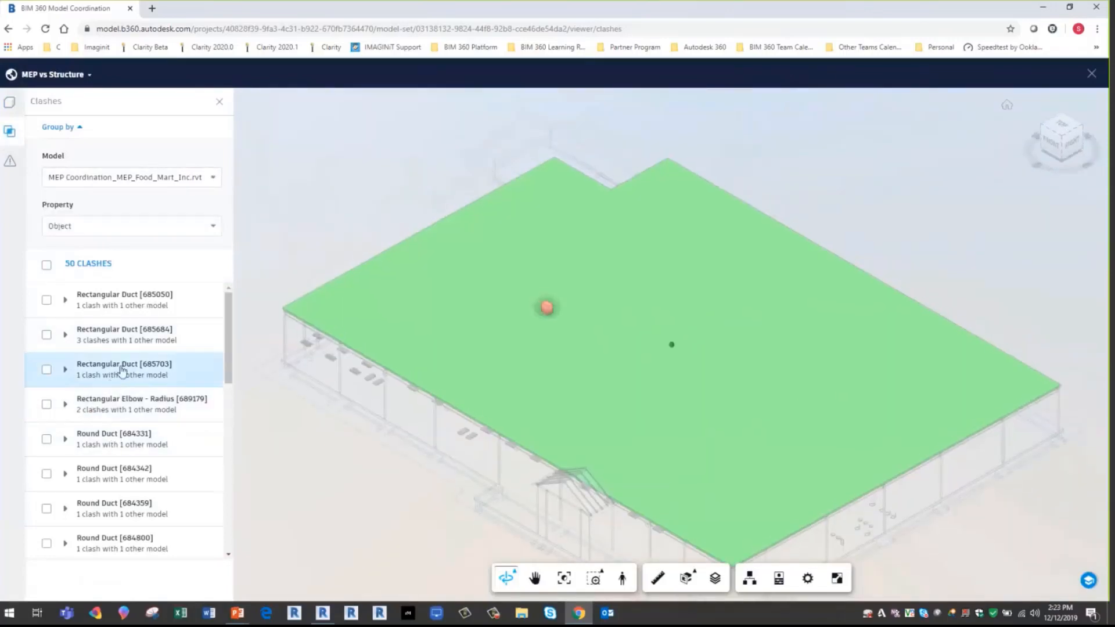
click(125, 342)
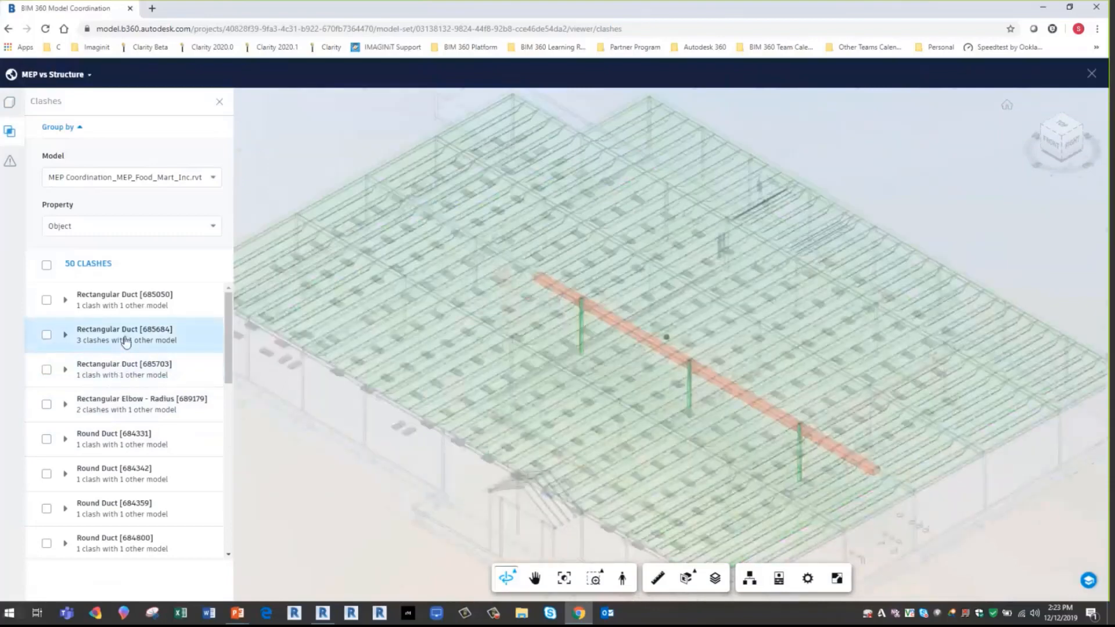
click(128, 513)
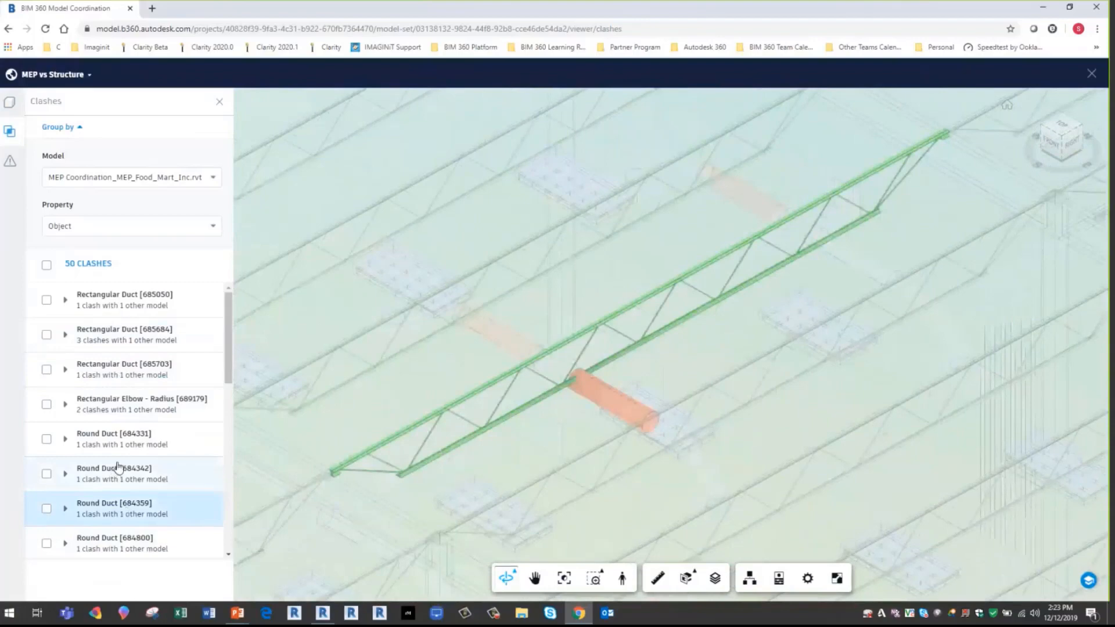
- Examine the Round Duct [685074] clash up close and look through the rest of the clash list
scroll(125, 493, down, 5)
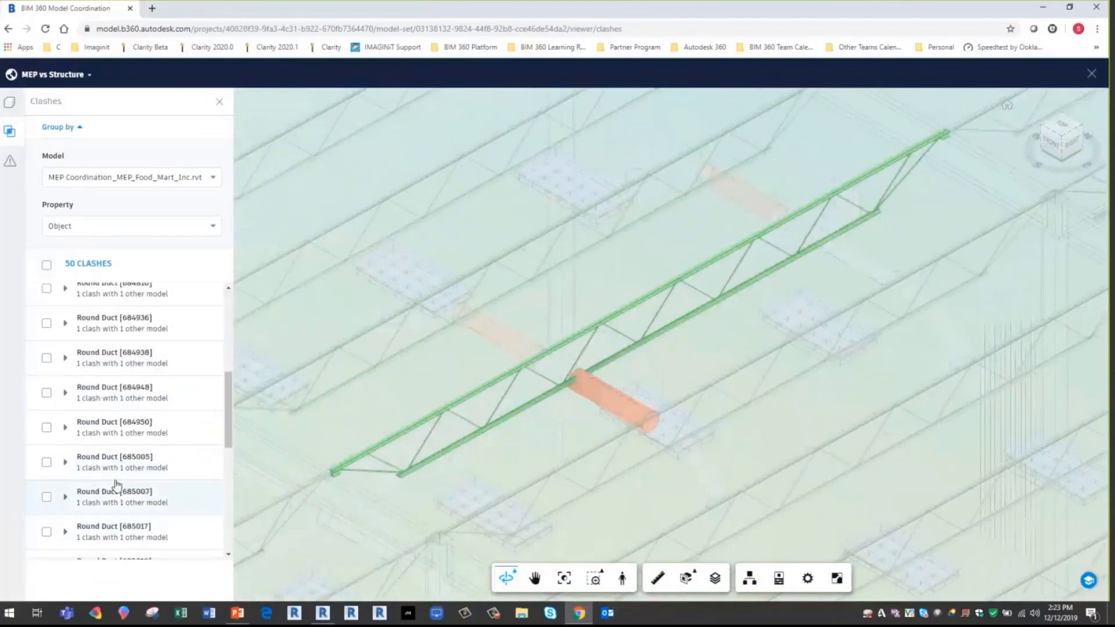
scroll(155, 521, down, 3)
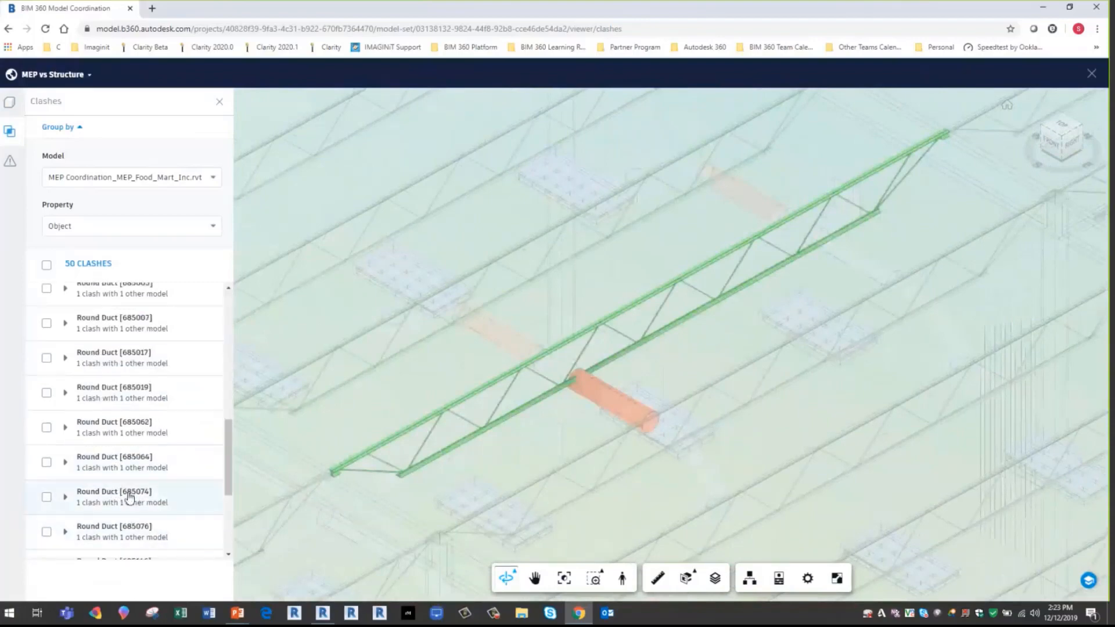
click(129, 498)
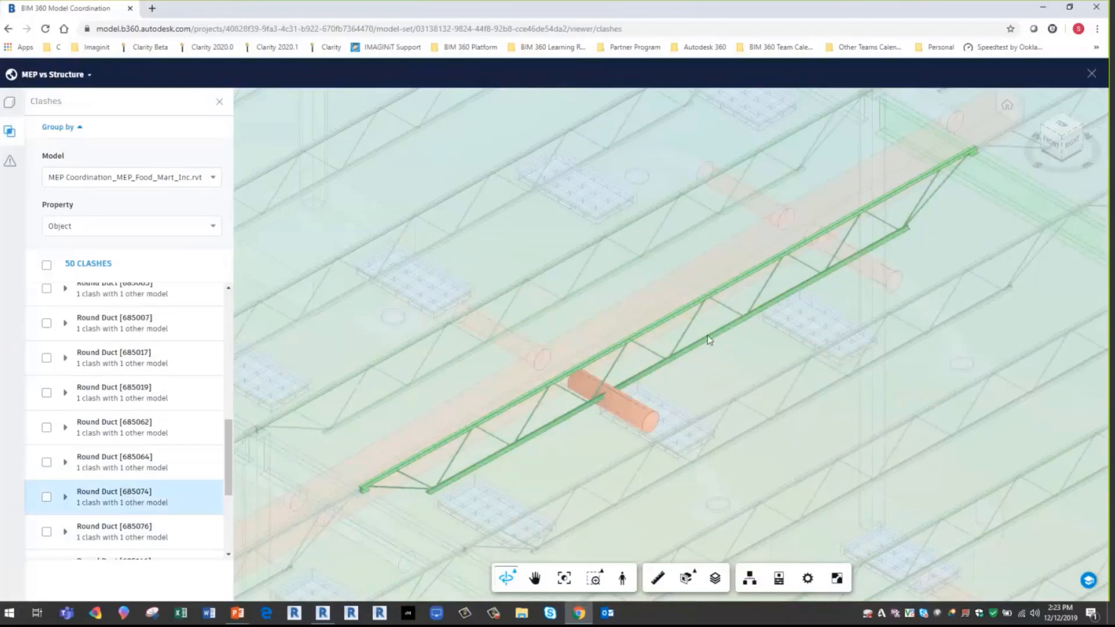
scroll(568, 405, up, 2)
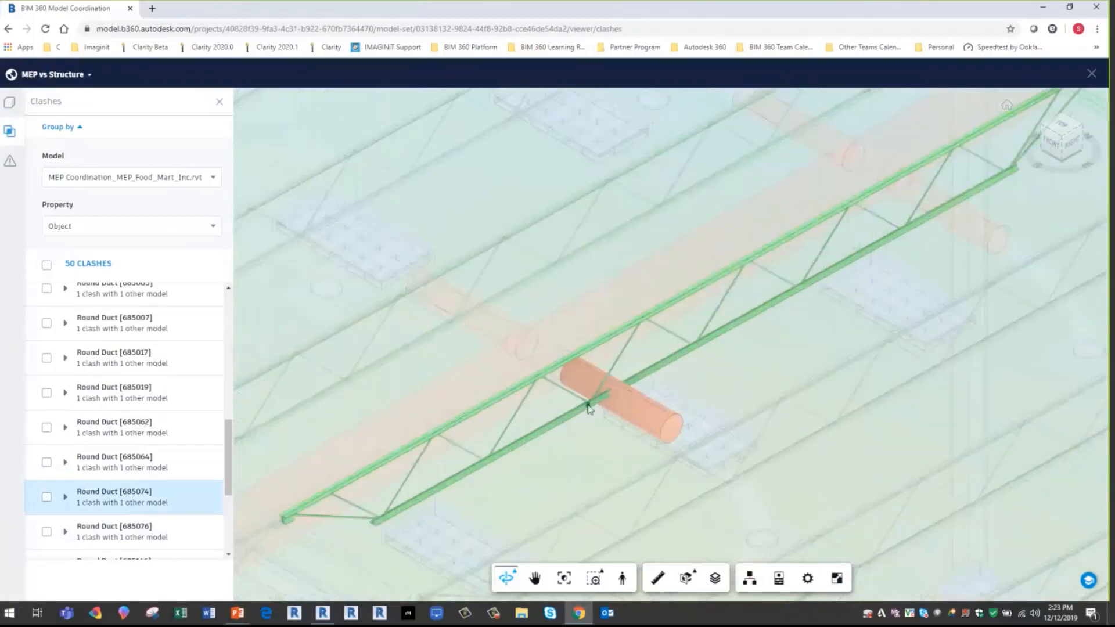
scroll(131, 431, down, 2)
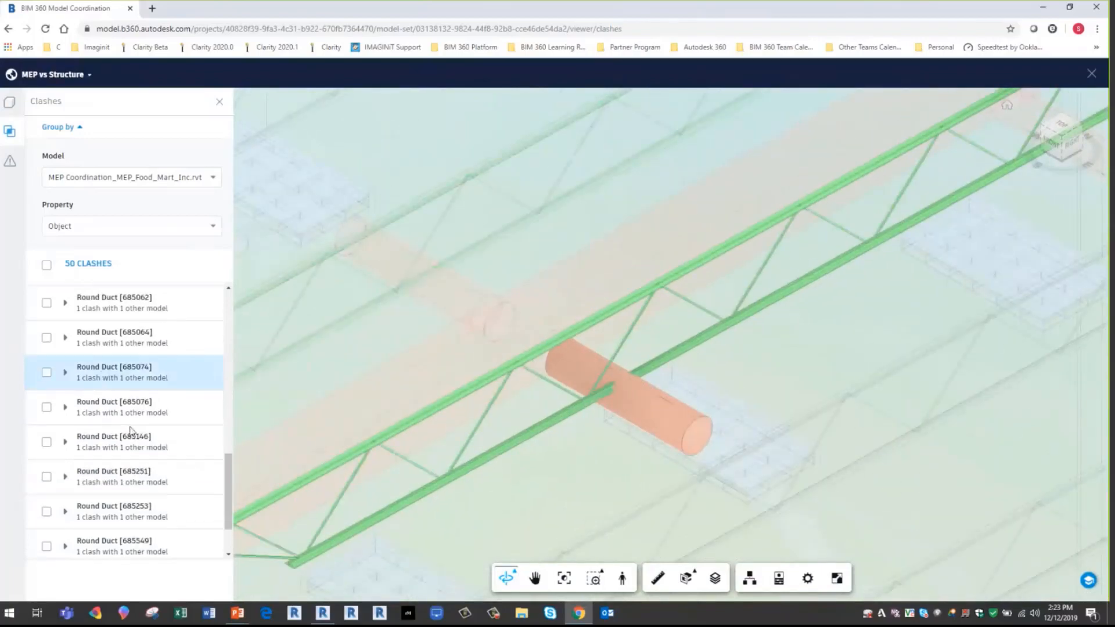
scroll(130, 430, down, 1)
scroll(134, 447, up, 4)
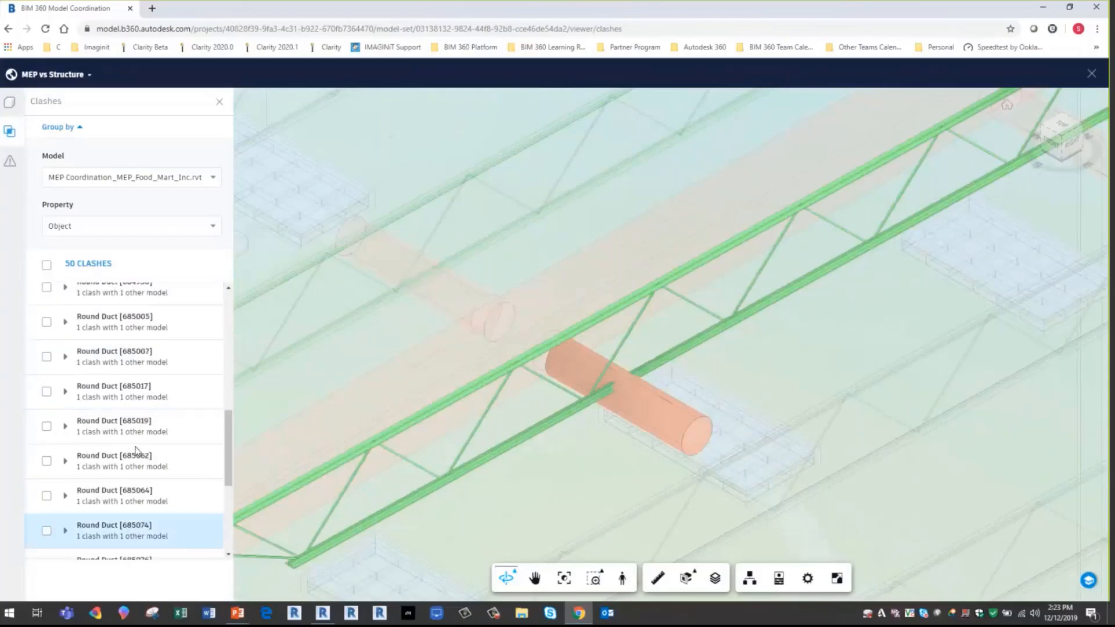
scroll(136, 450, down, 1)
scroll(136, 450, up, 5)
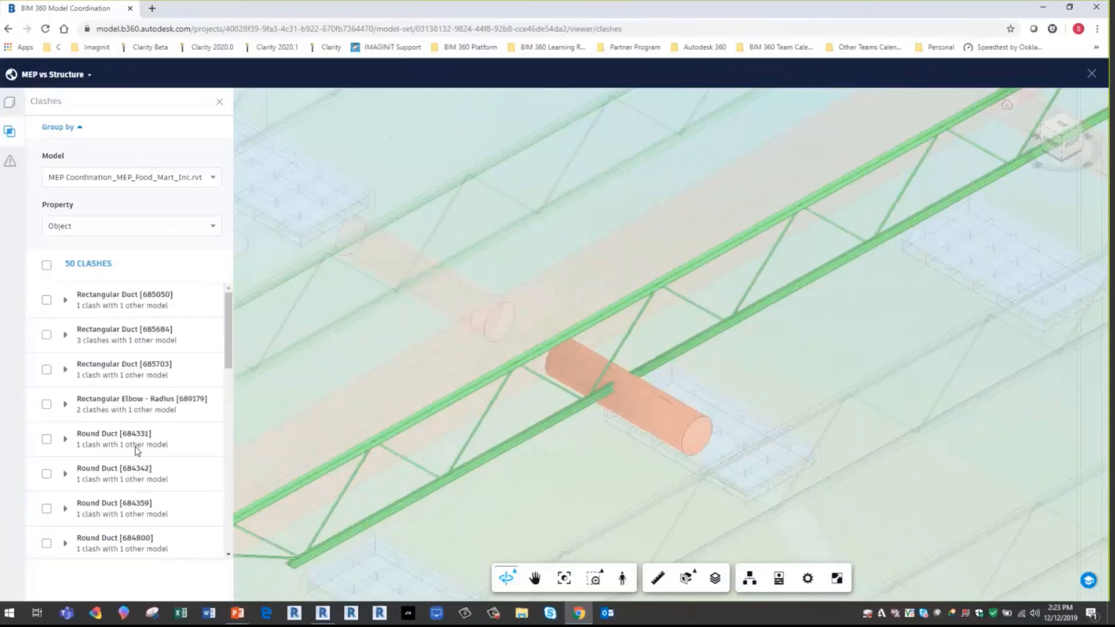
scroll(110, 465, down, 3)
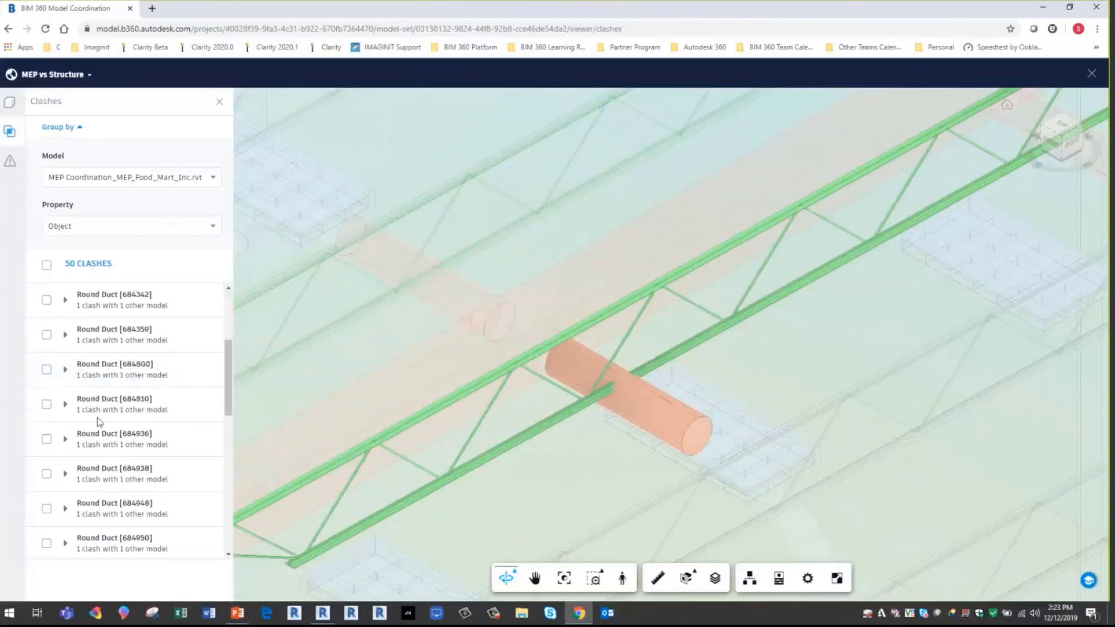
- Inspect the Round Duct [684810] clash and start classifying it as not an issue, with the reason Item can flex
click(108, 410)
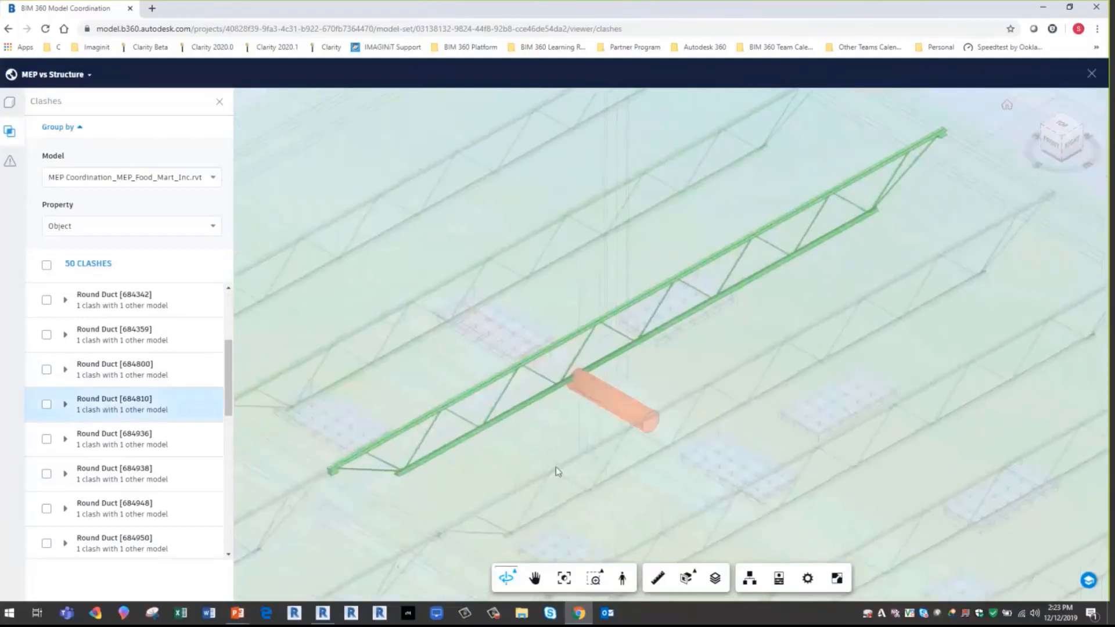
scroll(572, 389, up, 3)
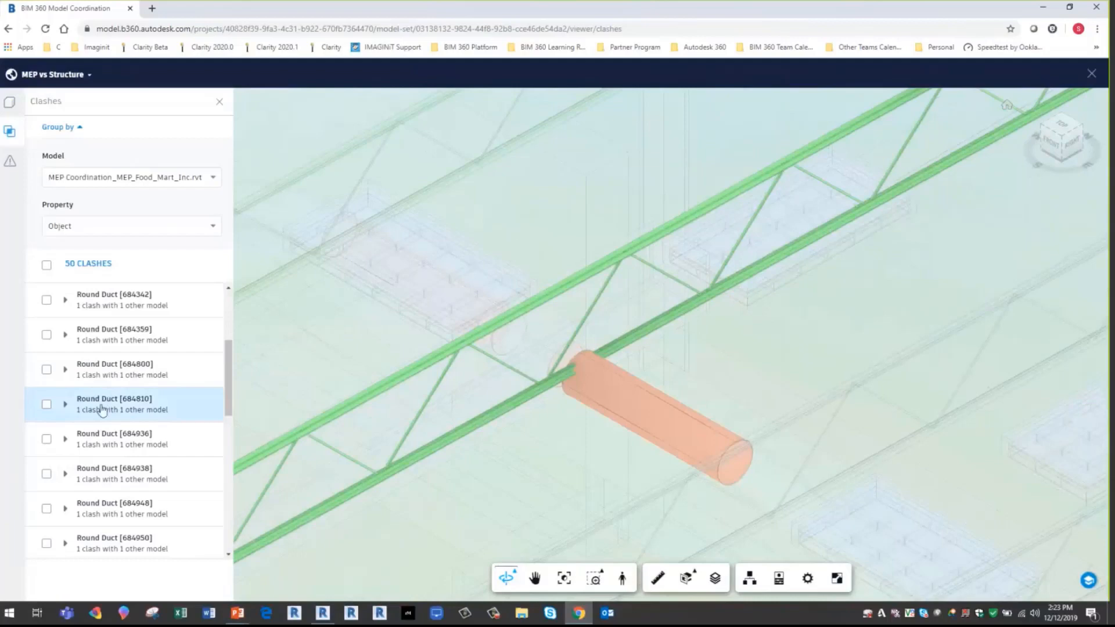
click(48, 405)
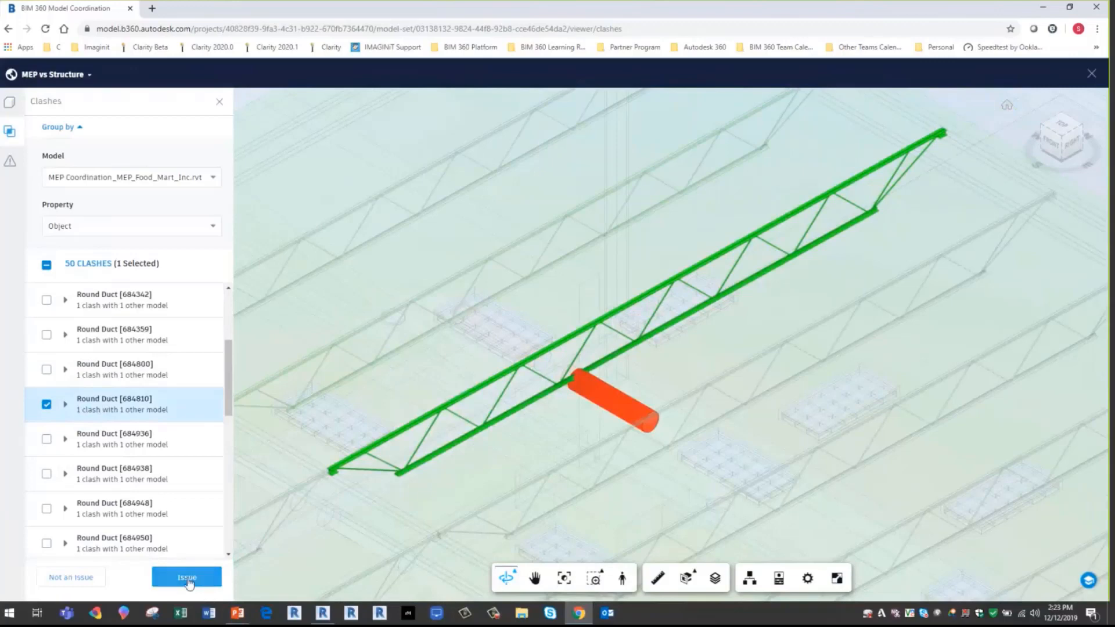
click(81, 579)
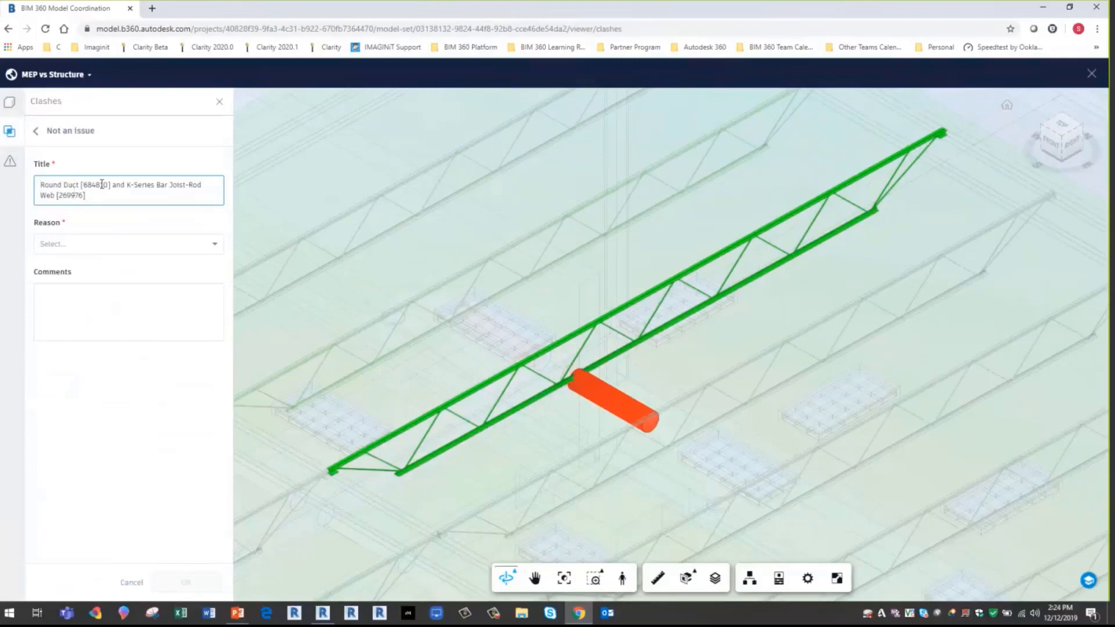
drag(83, 186, 111, 186)
click(111, 246)
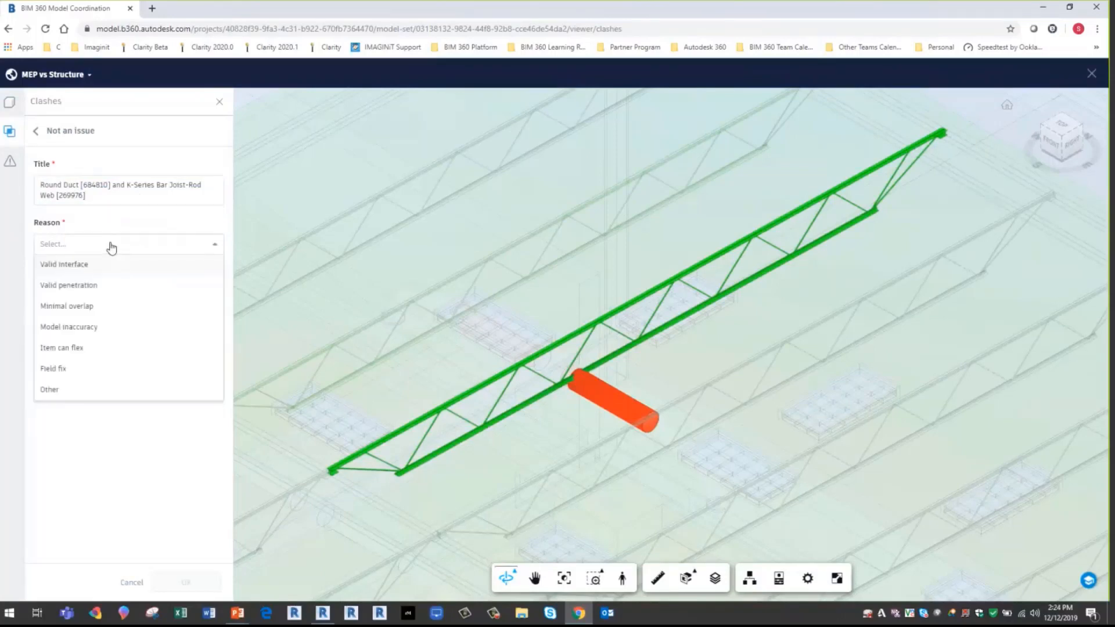
click(62, 349)
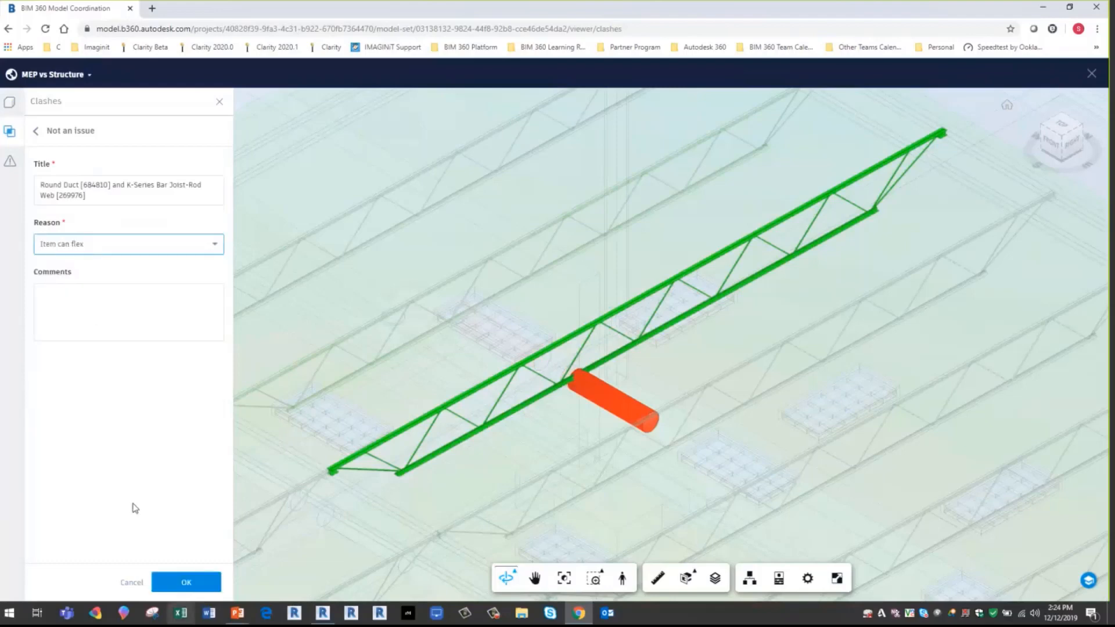
- Add the comment "WE can move the duct easily as its flex" and confirm the clash as not an issue
click(86, 297)
text(WE can m)
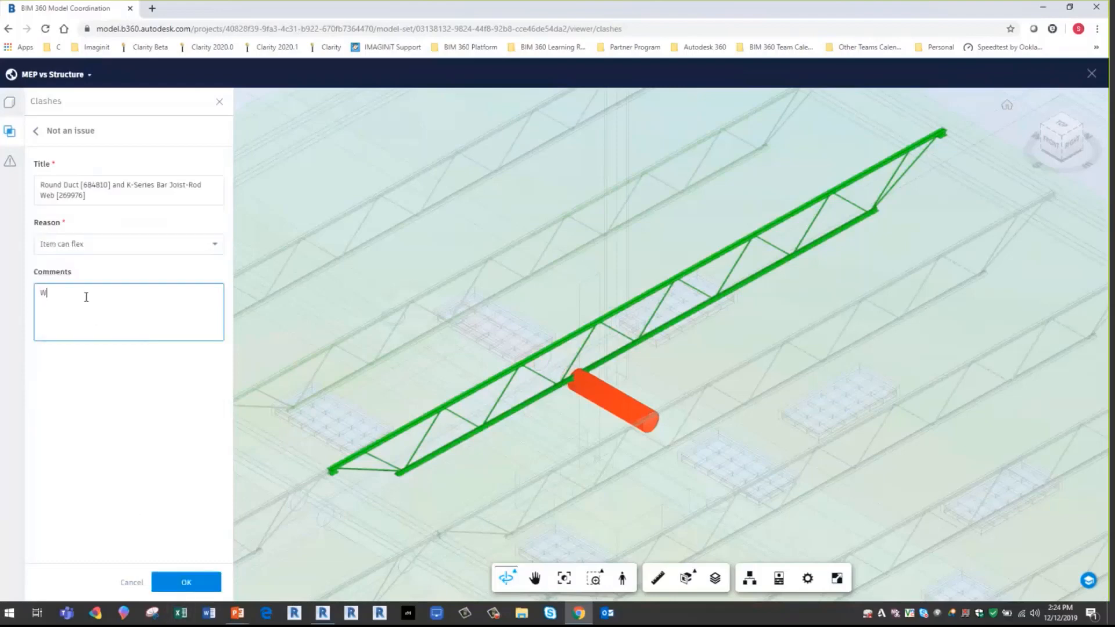
text(ove the duct easily as its flex)
click(196, 581)
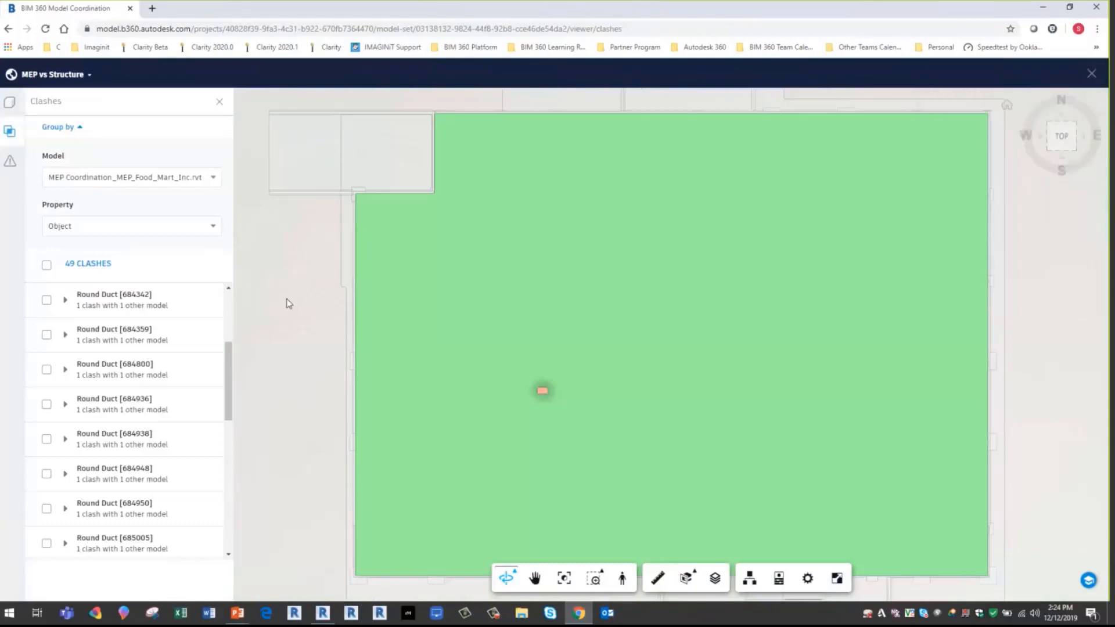
- Inspect the Round Duct [684342] clash, expand its group and select it with its K-Series Bar Joist-Rod Web [270279] clash
click(106, 298)
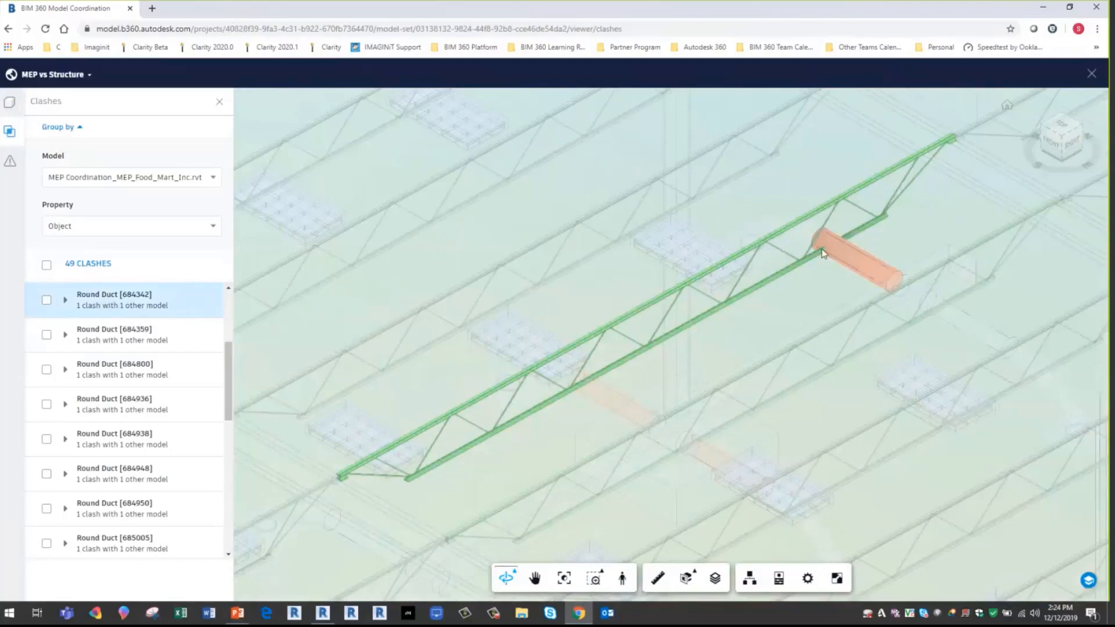
click(46, 300)
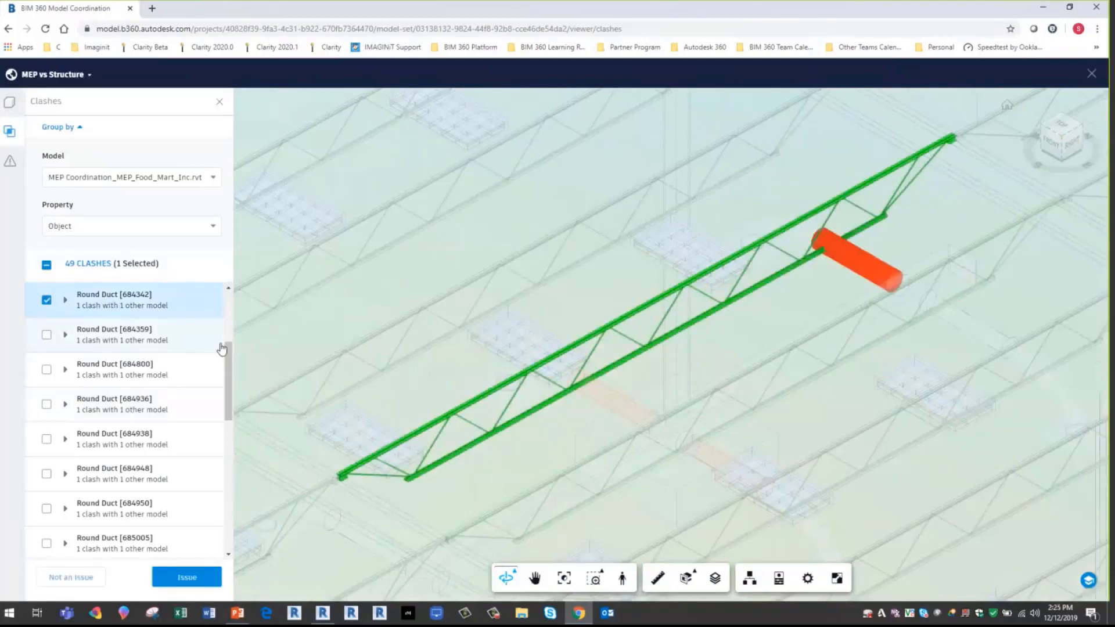
click(46, 300)
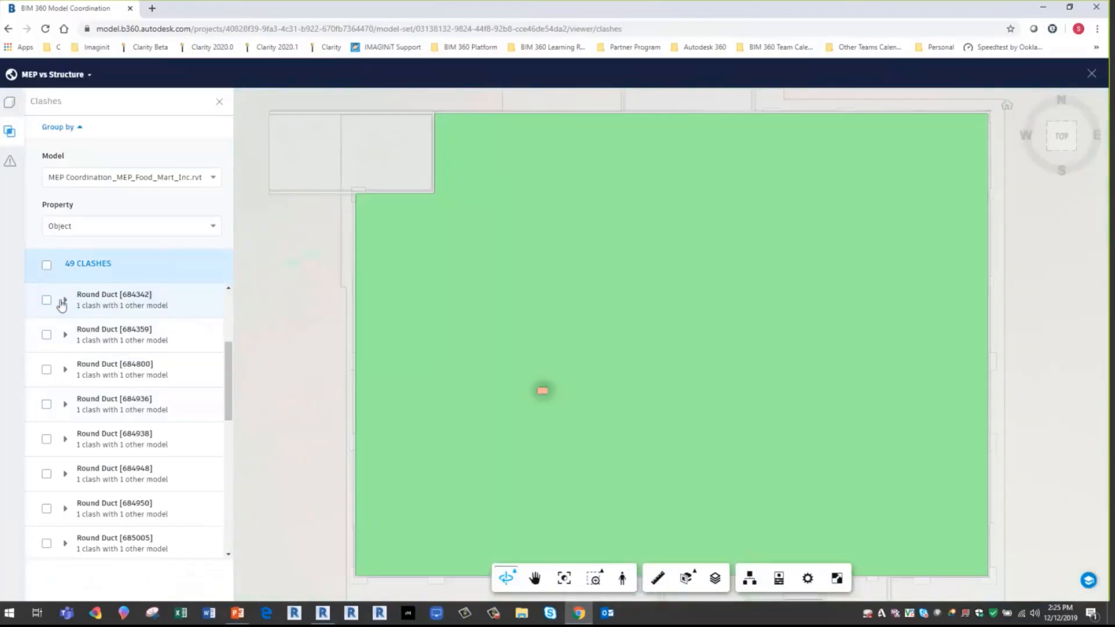
click(64, 301)
click(55, 352)
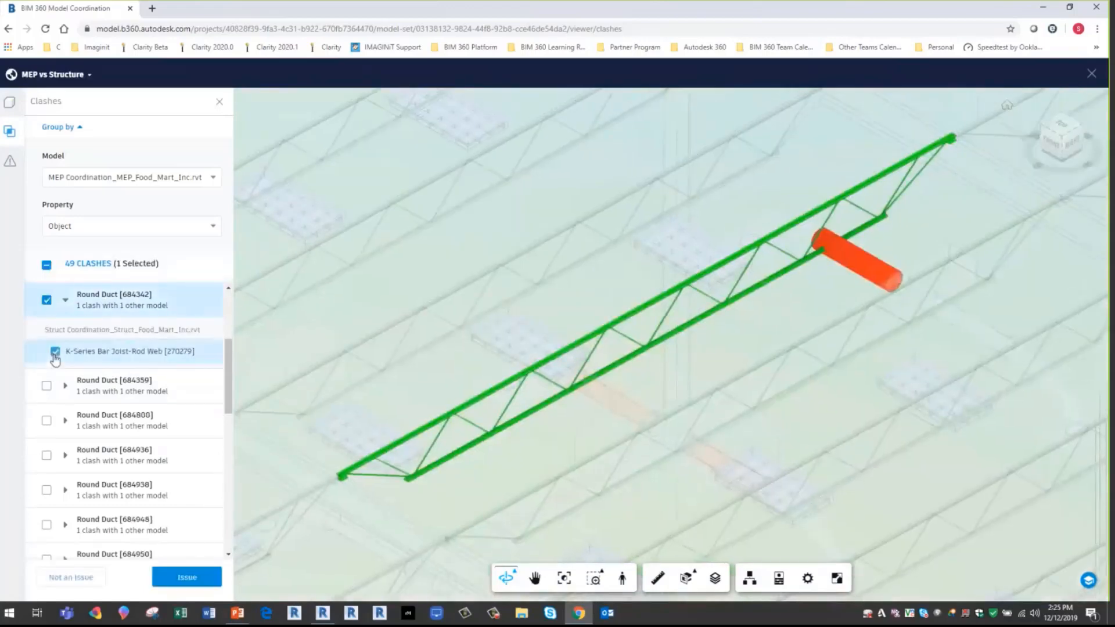
click(47, 302)
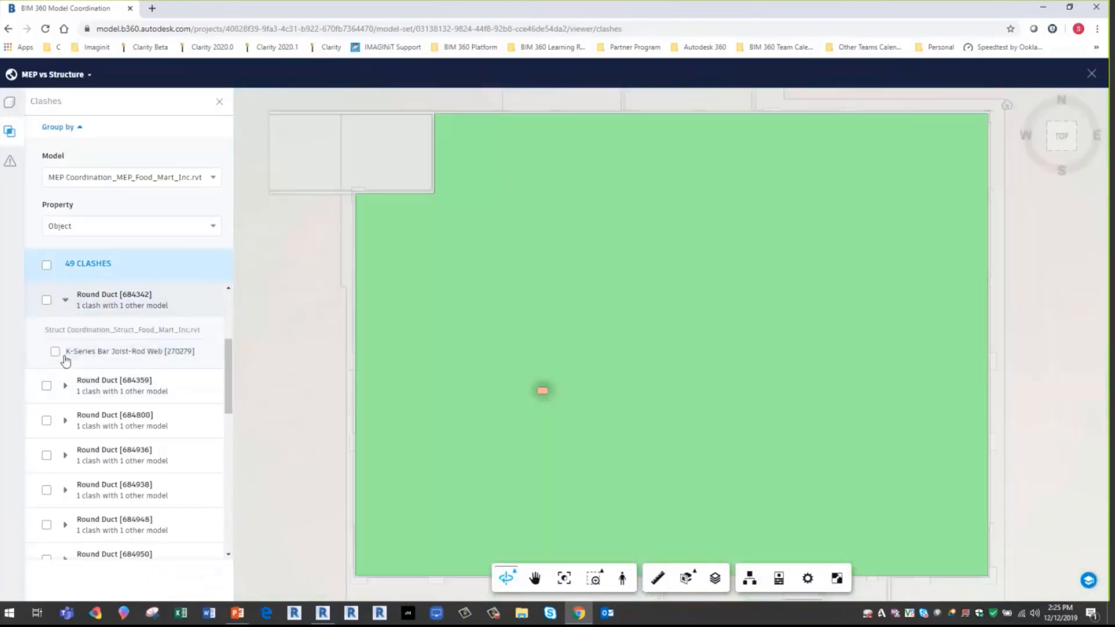
click(45, 302)
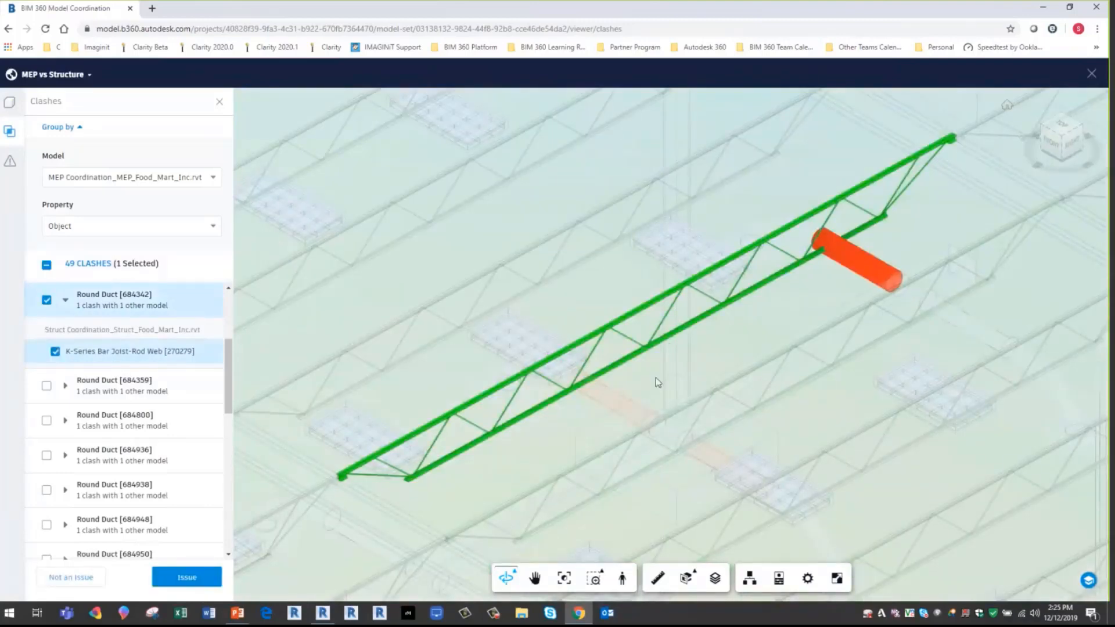
- Start a new issue for the selected Round Duct [684342] and bar joist clash and place its pin on the duct
click(188, 579)
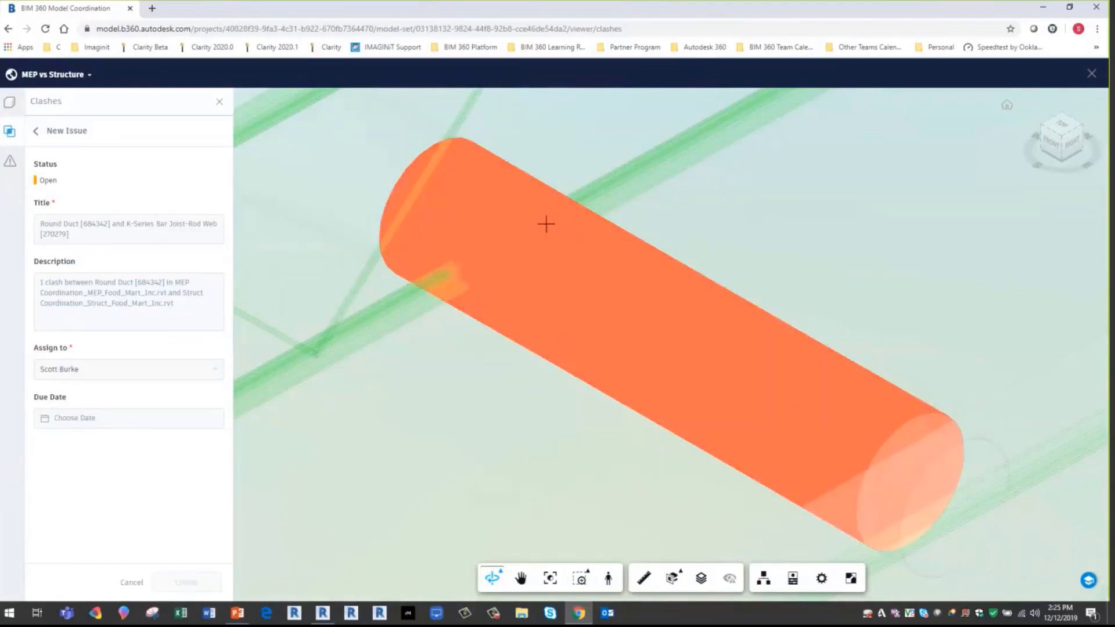
click(527, 259)
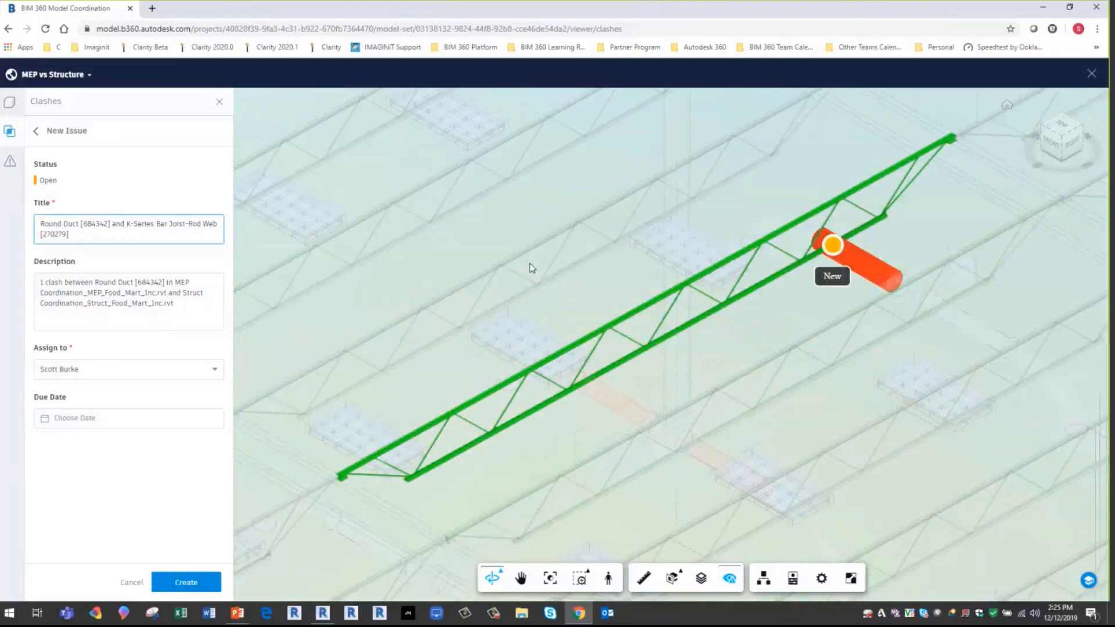
click(176, 302)
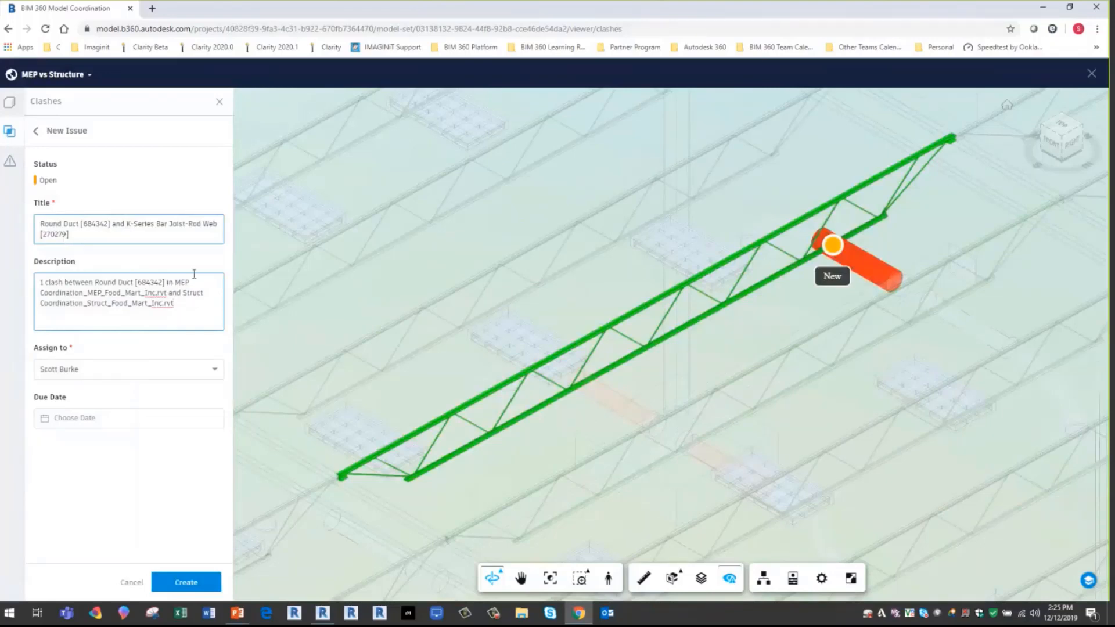
- Assign the new issue to another project member, set its due date to December 17, 2019, and create it
click(186, 368)
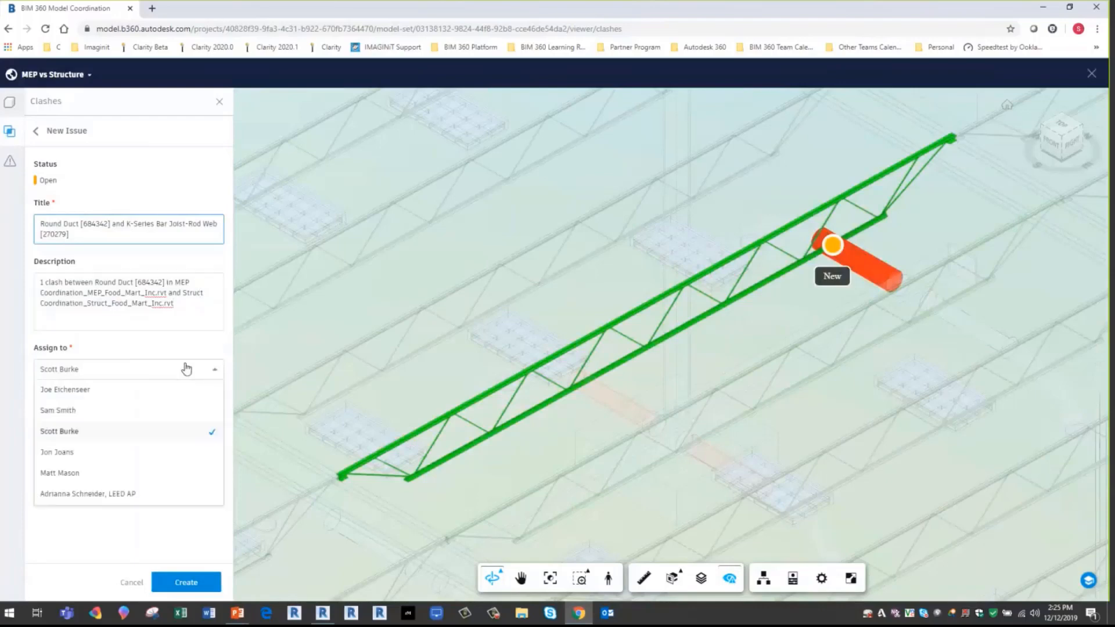
click(61, 457)
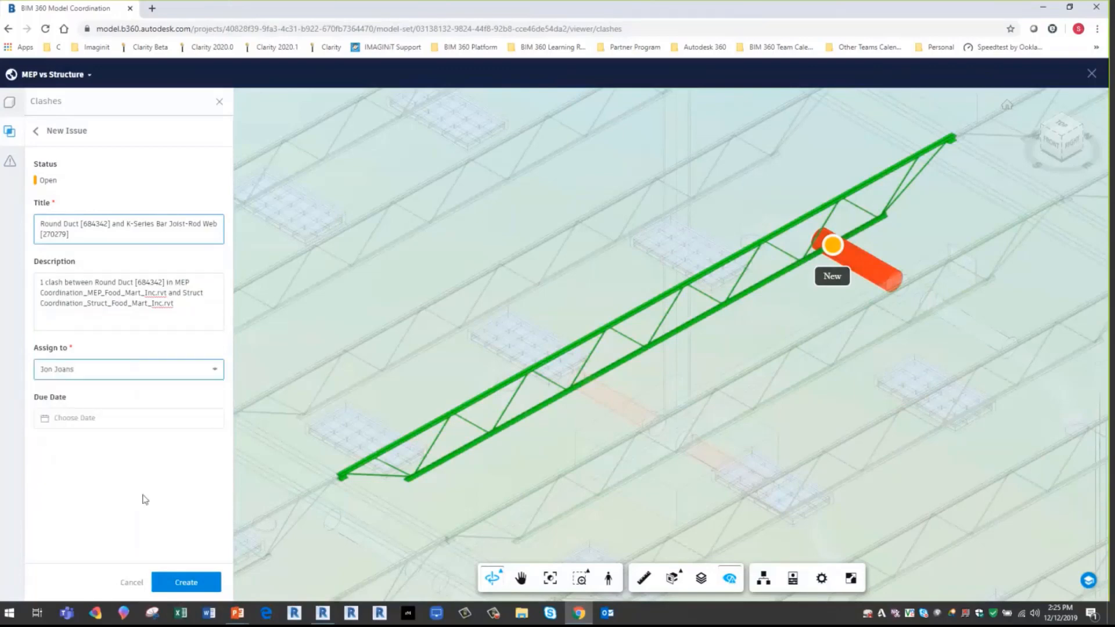
click(185, 419)
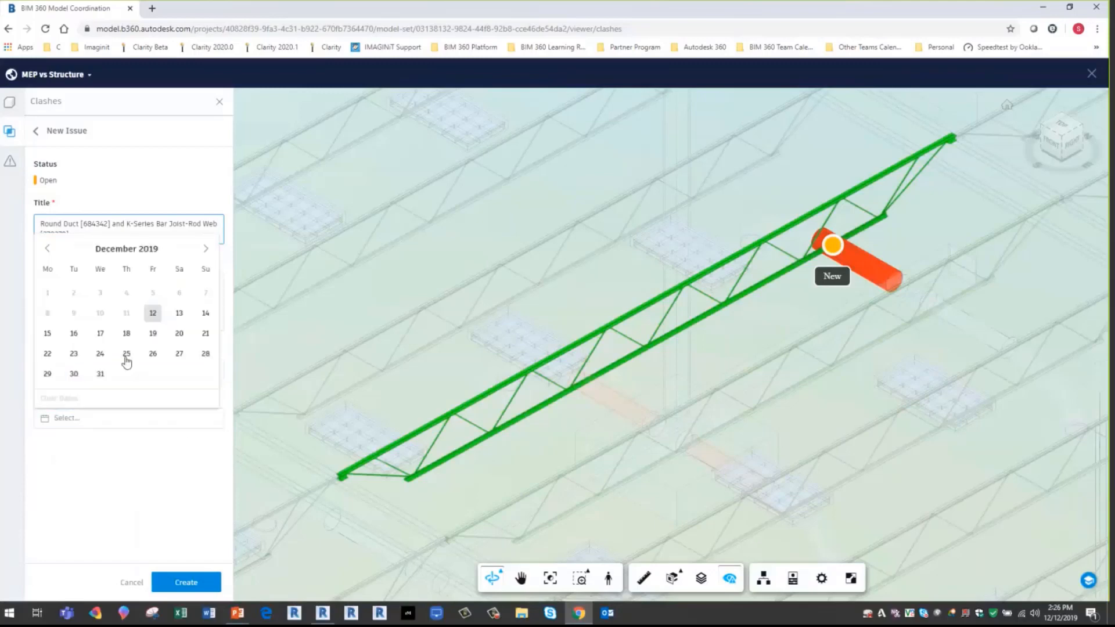
click(100, 334)
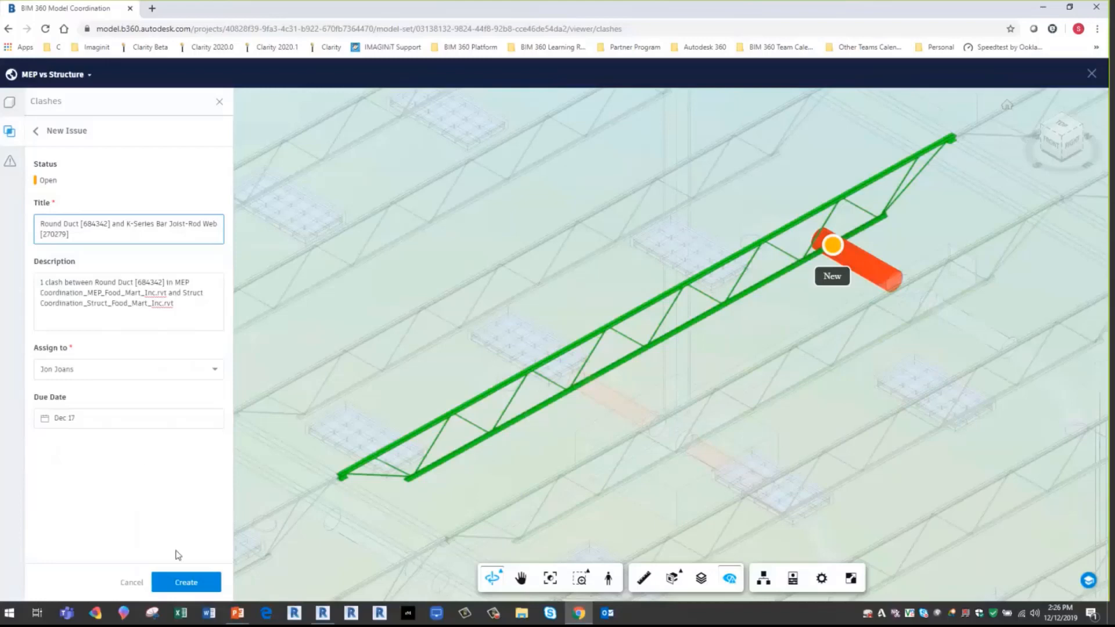
click(189, 587)
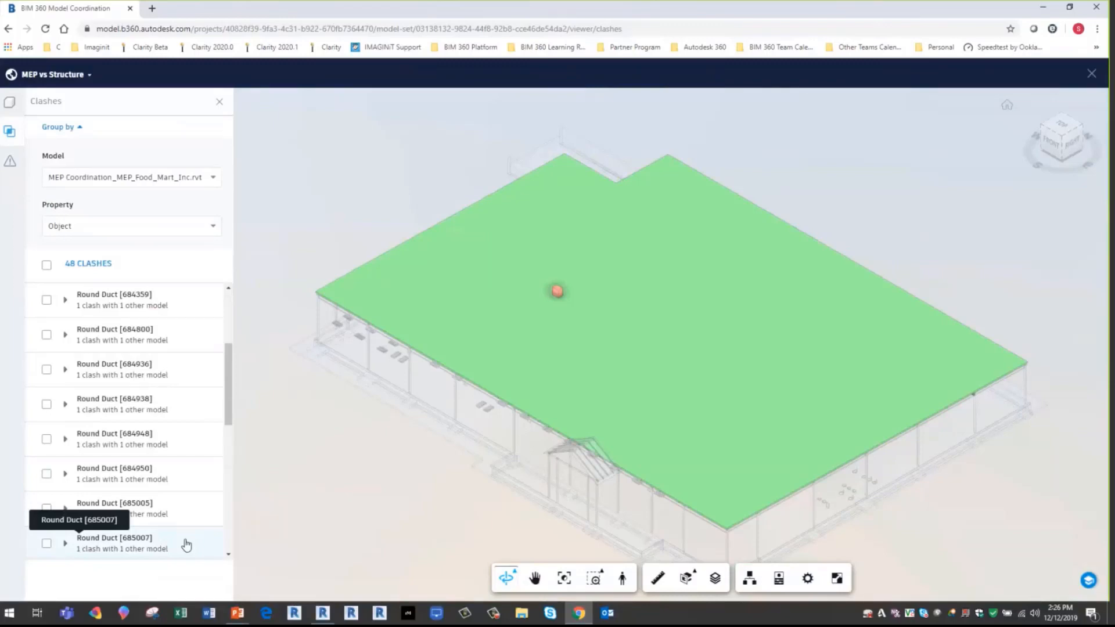
- Open the new Round Duct [684342] issue from the view's issue list and examine it in the model with its surroundings
click(10, 160)
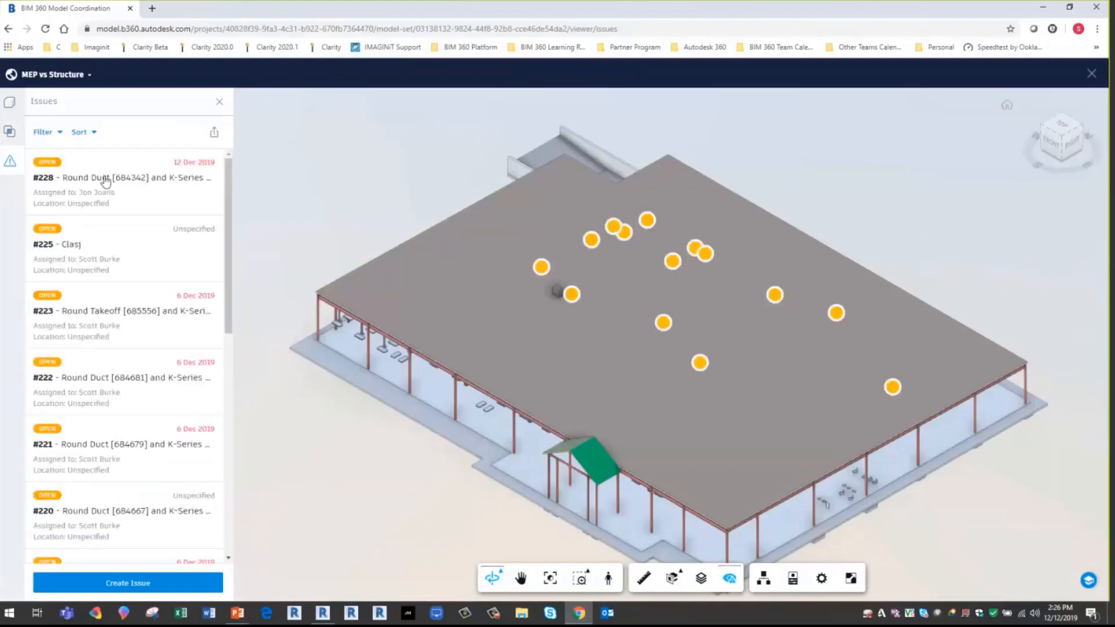
click(106, 180)
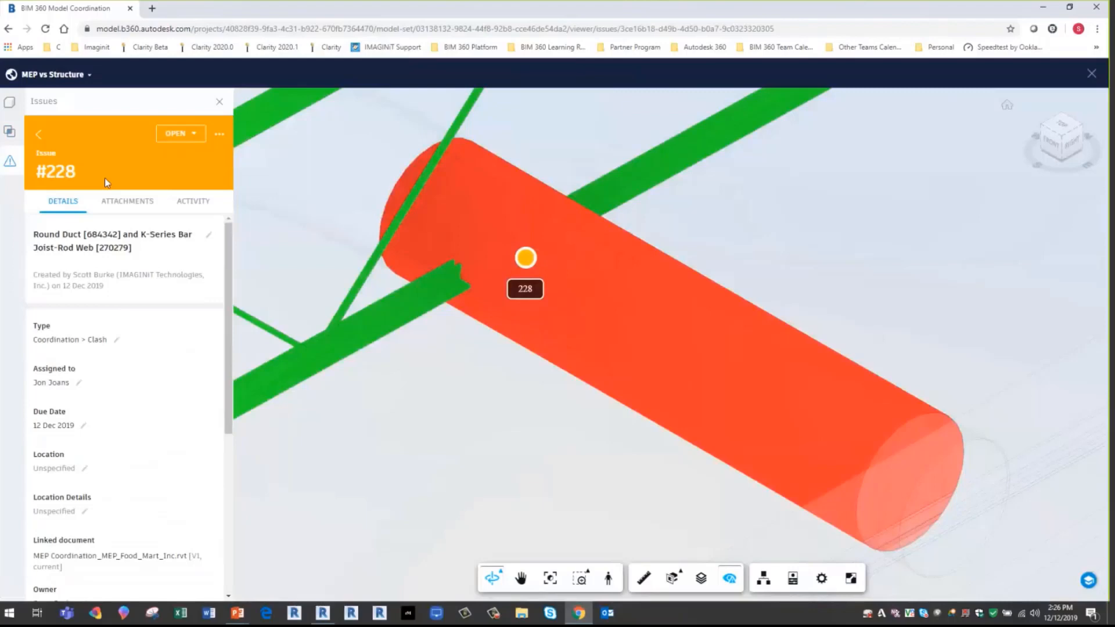
scroll(280, 192, down, 2)
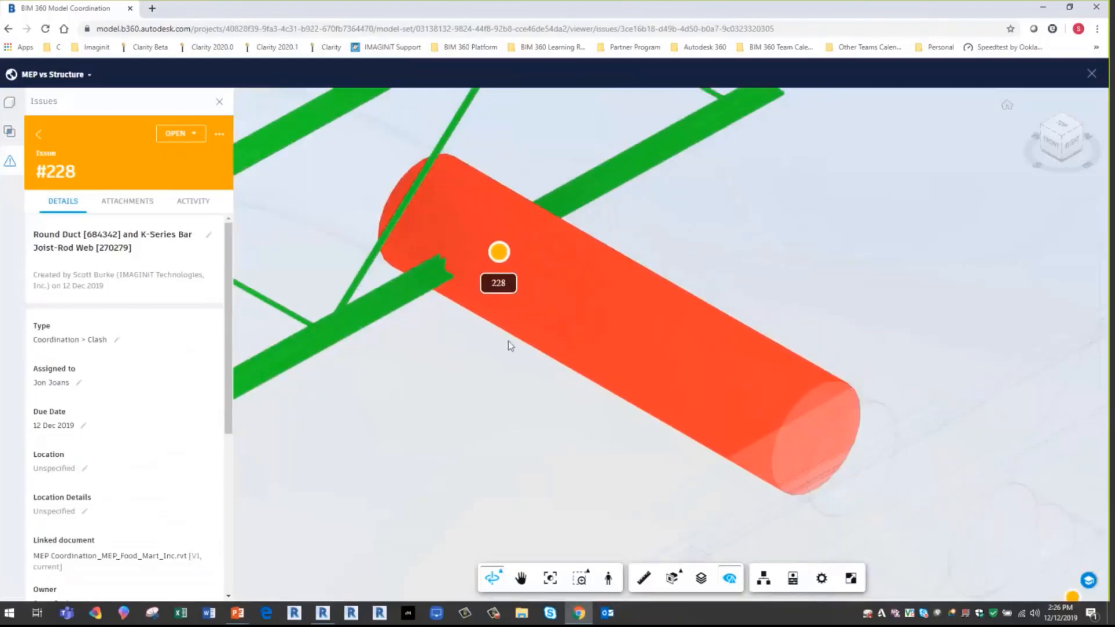
scroll(591, 473, down, 5)
scroll(591, 474, down, 4)
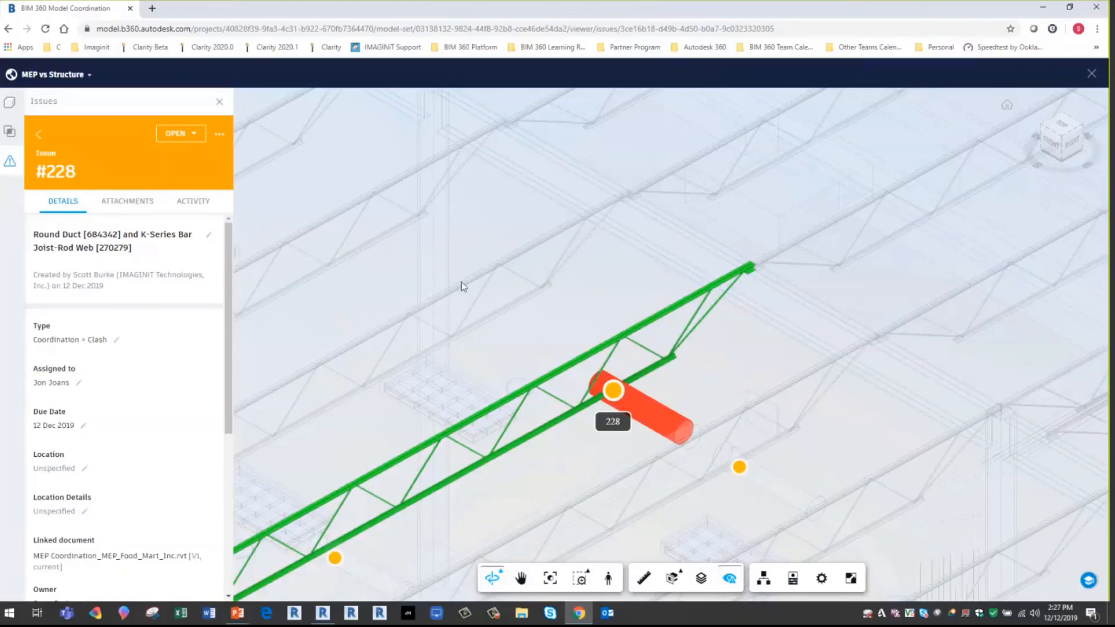
- Close the coordination view and show the project's issues in Document Management
click(1092, 73)
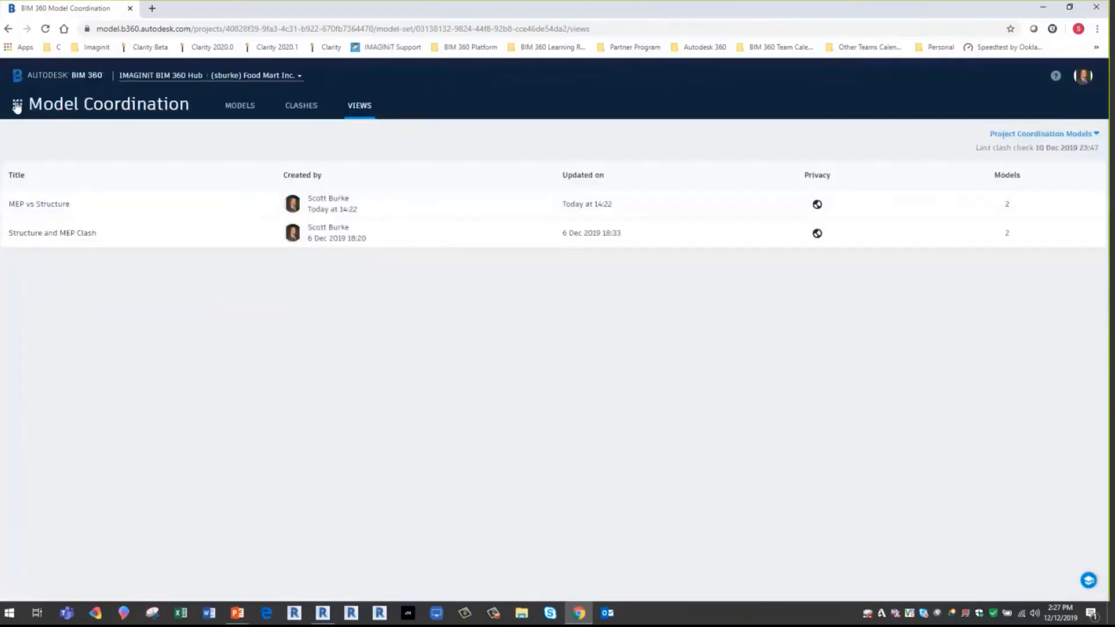
click(18, 104)
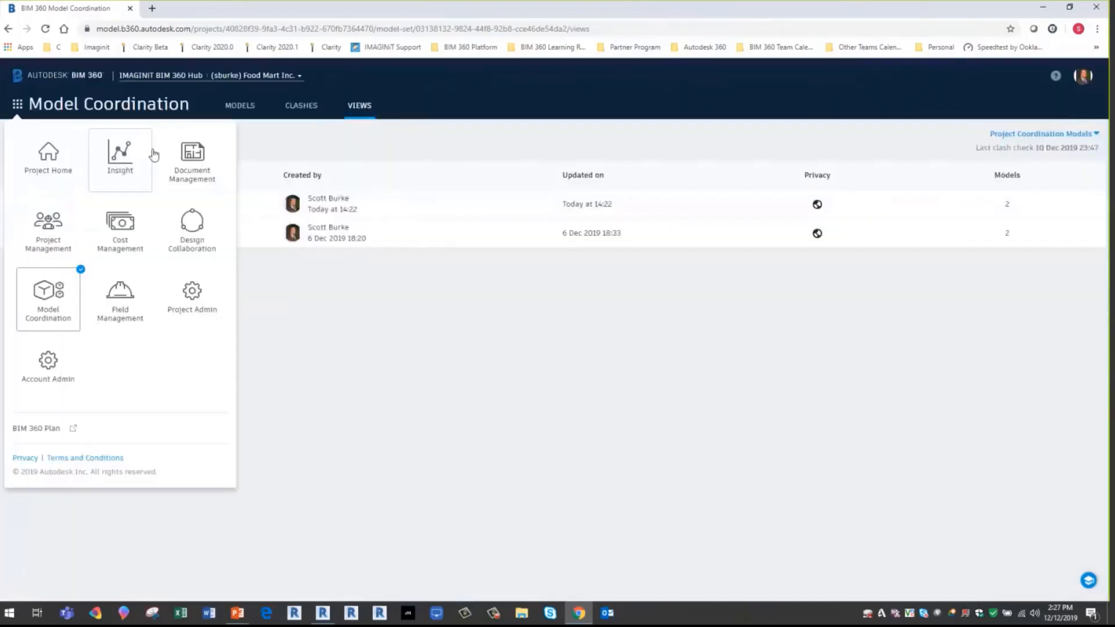
click(192, 160)
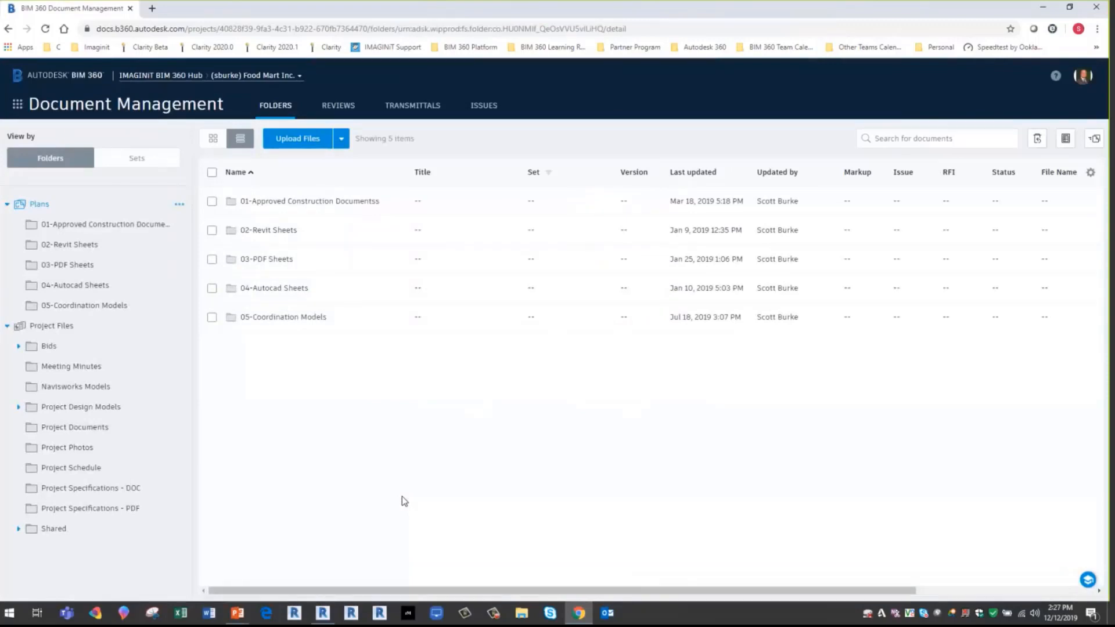
click(485, 109)
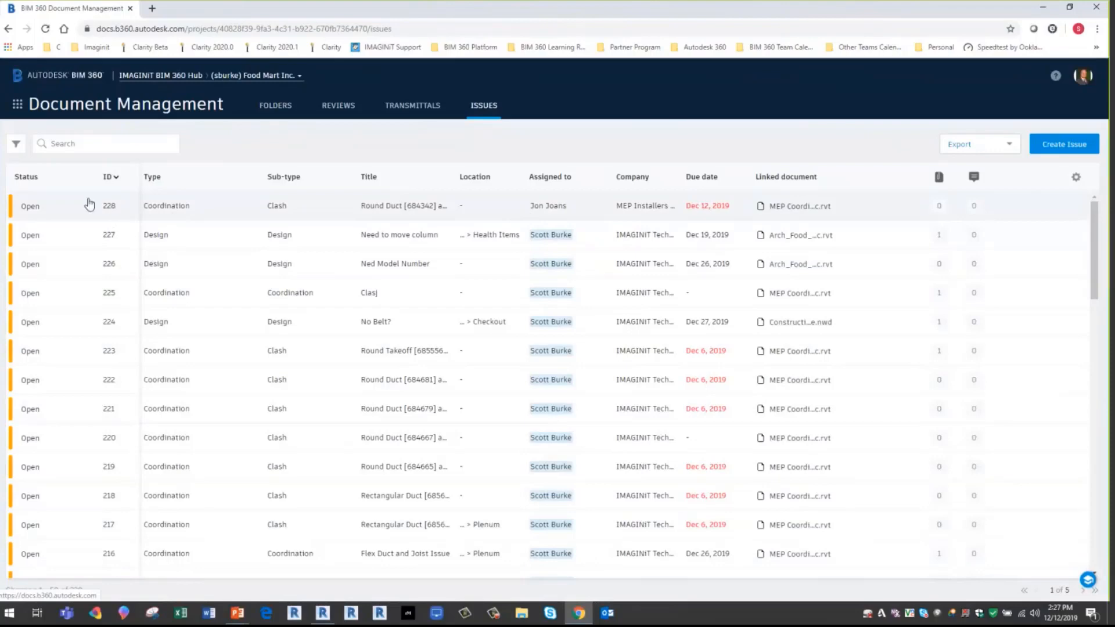
- Open issue #228 in the project issue list and review its details, from assignment to description and clash type
click(73, 209)
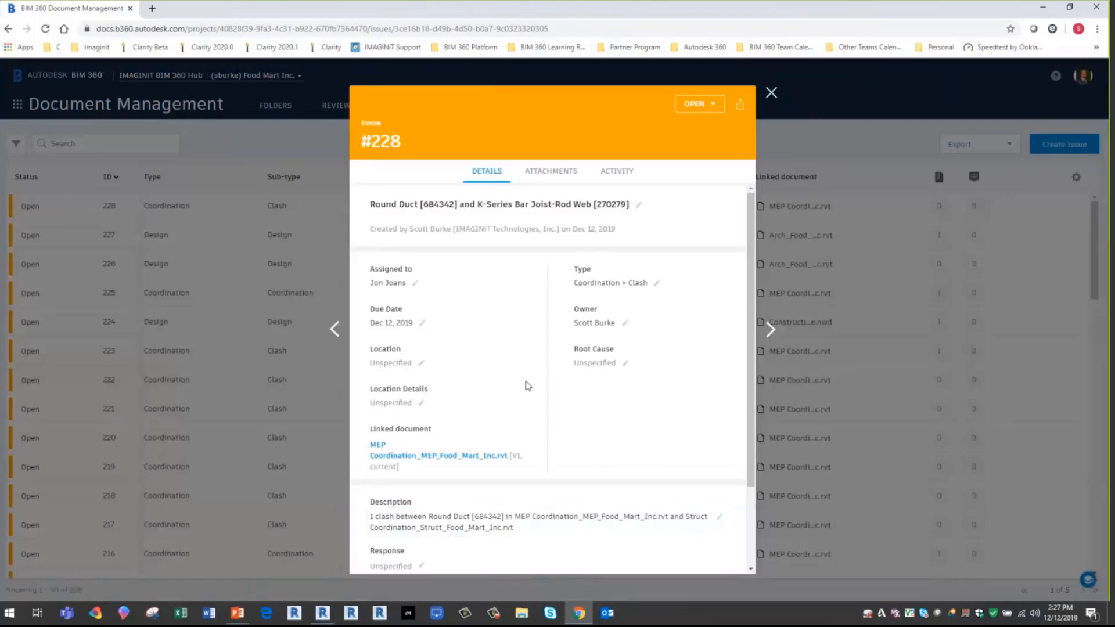
scroll(526, 386, down, 2)
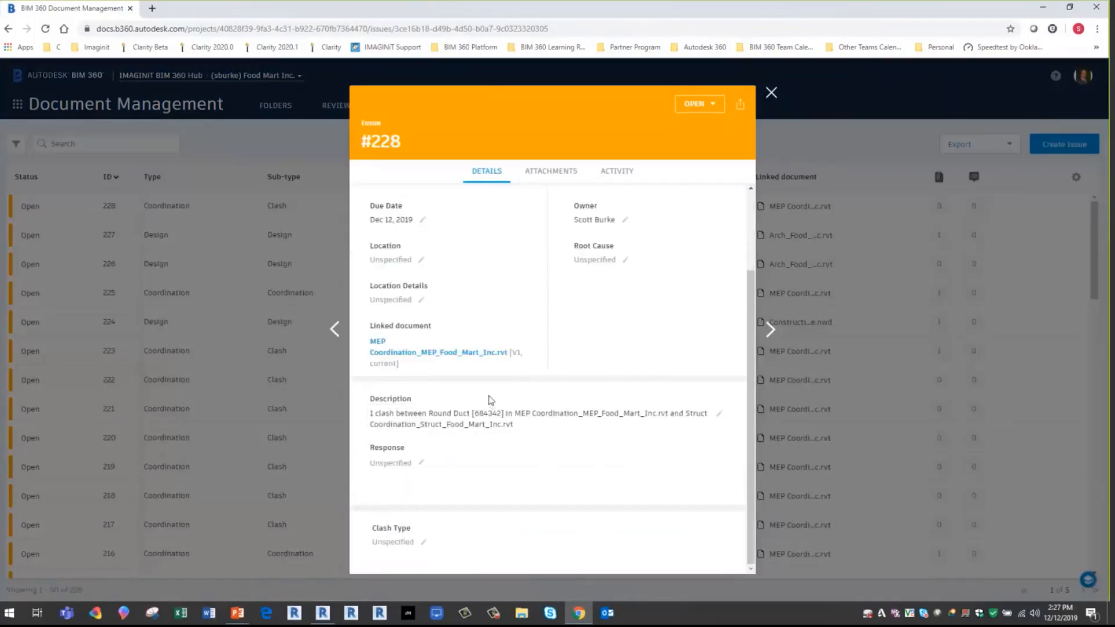
scroll(494, 413, up, 1)
scroll(495, 417, up, 2)
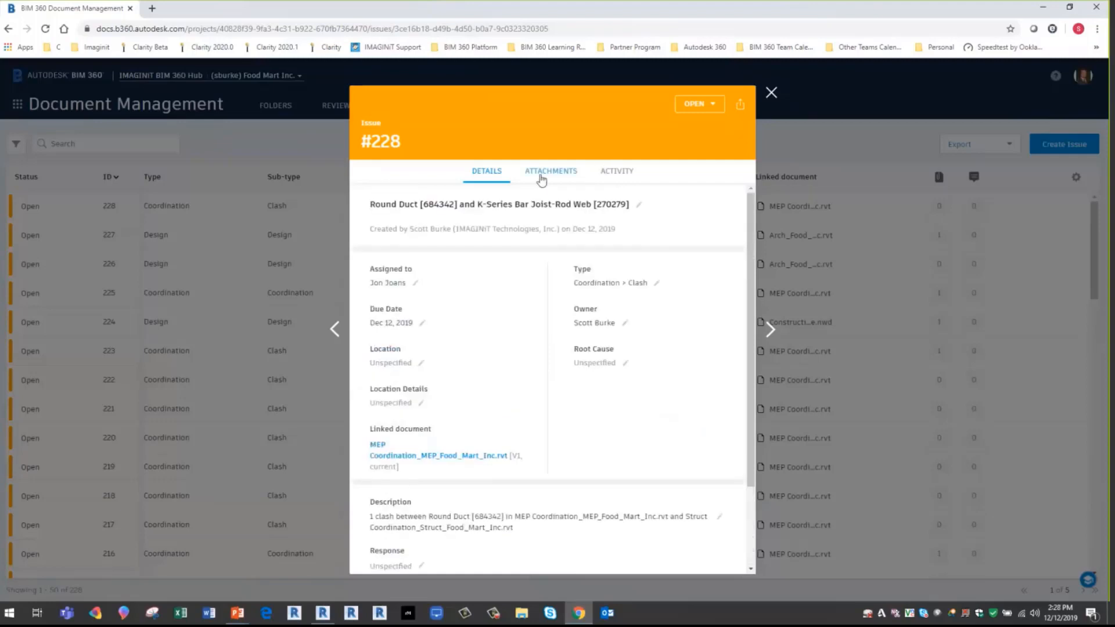
- Open the issue's linked document MEP Coordination_MEP_Food_Mart_Inc.rvt and examine the pinned duct among the surrounding MEP elements
click(457, 458)
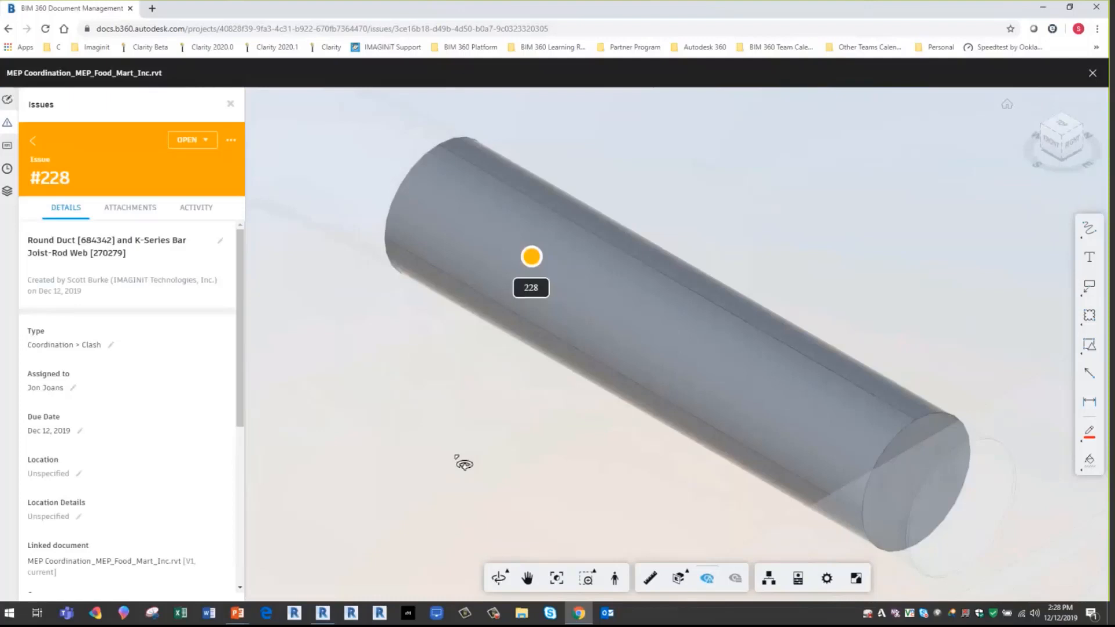
scroll(459, 441, down, 3)
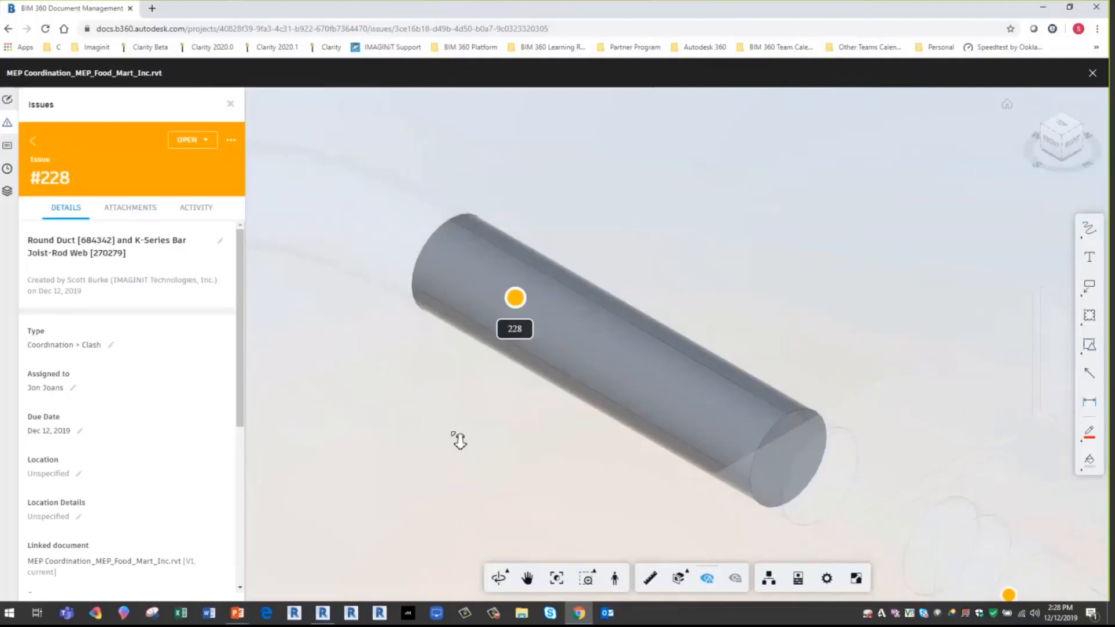
scroll(460, 440, down, 5)
middle_drag(468, 427, 620, 277)
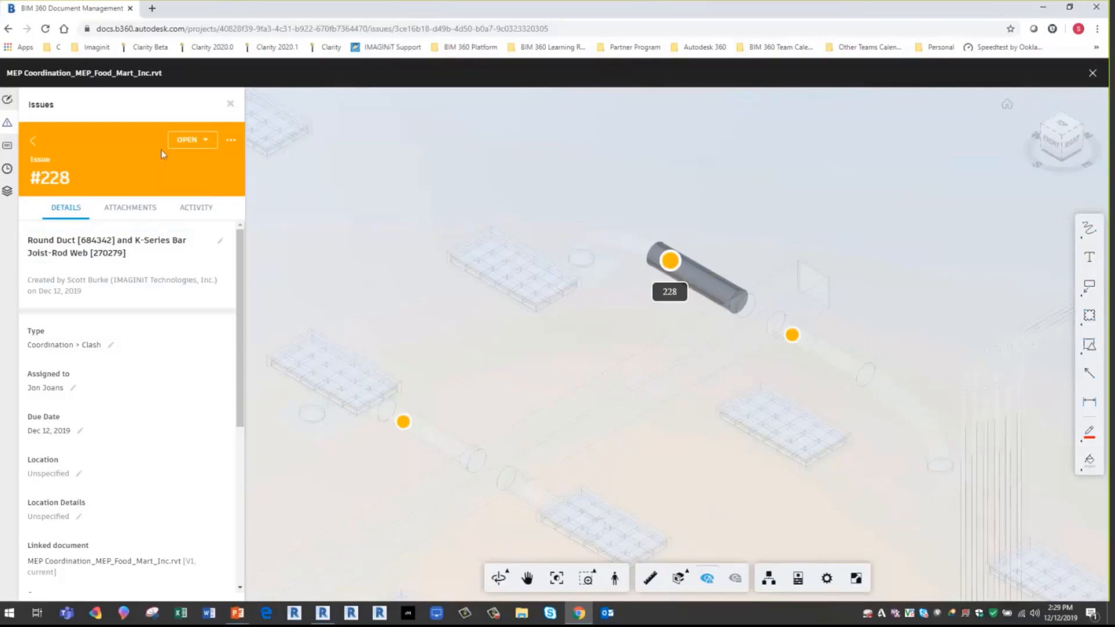
- Change issue #228's status to Answered with the comment "Fixed or moved and uploaded new model" and save it
click(189, 140)
click(146, 182)
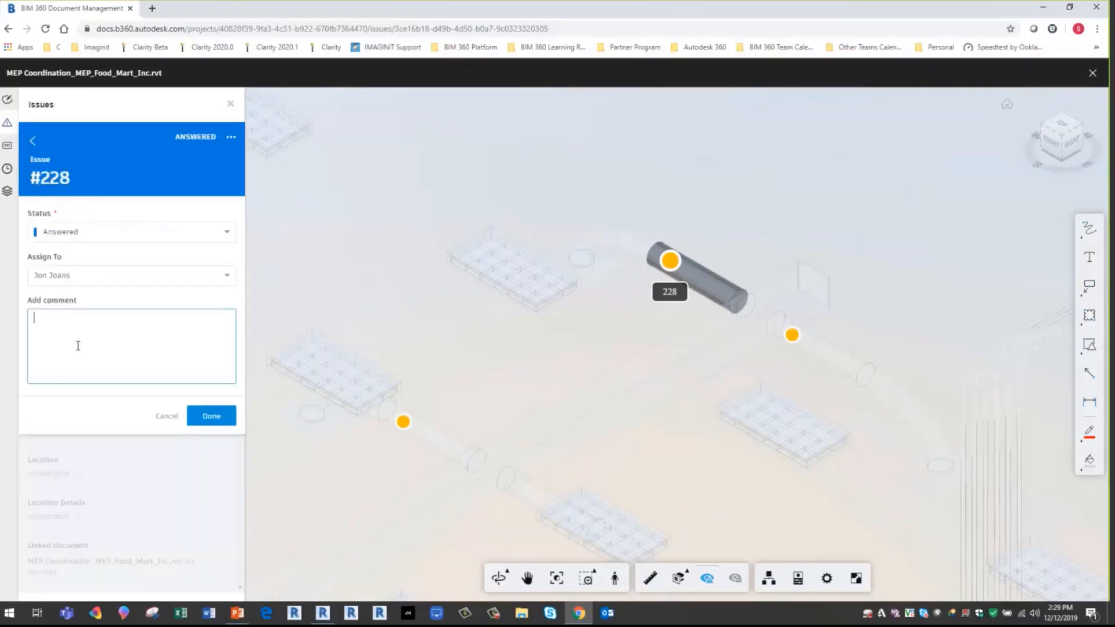
text(Fixed or moved and uploaded new model)
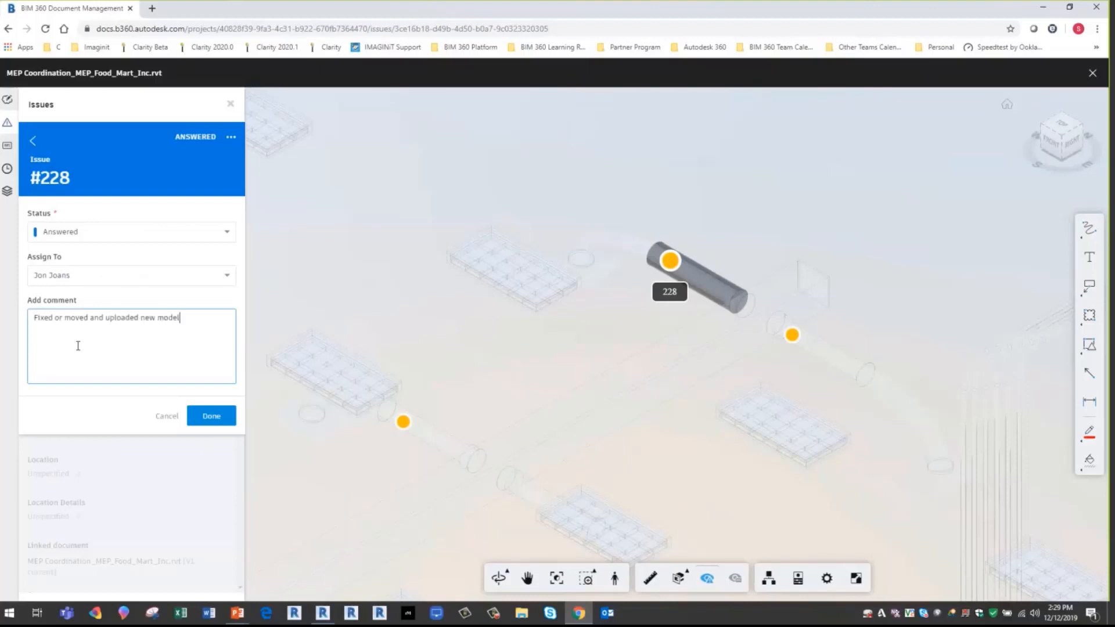
click(210, 420)
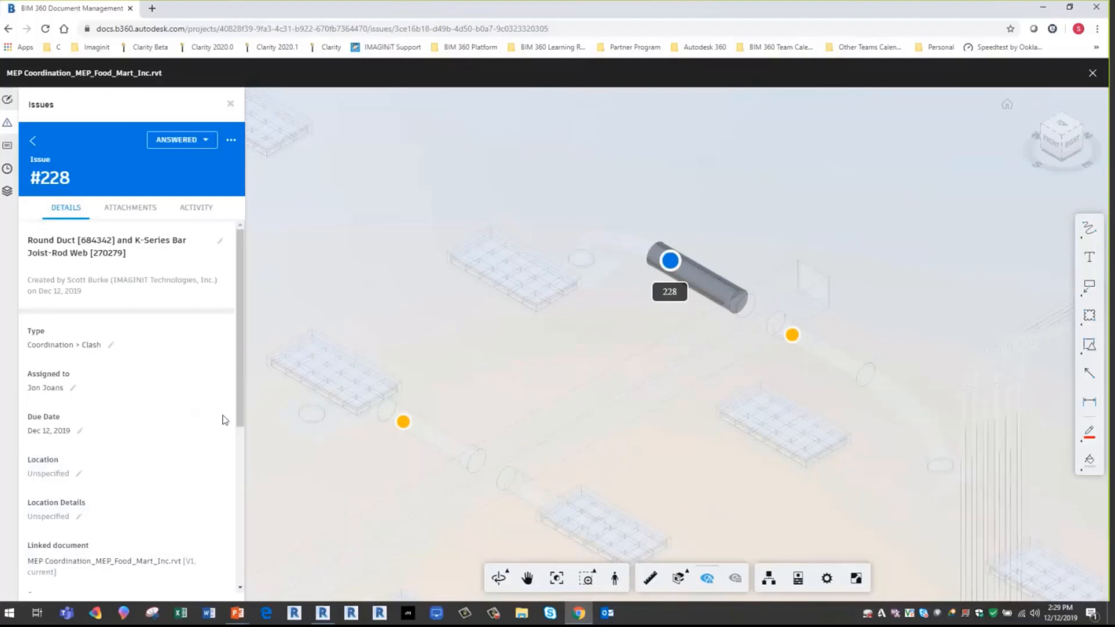
- Close the document and issue details, return to Model Coordination, and open the saved view MEP vs Structure
click(1093, 77)
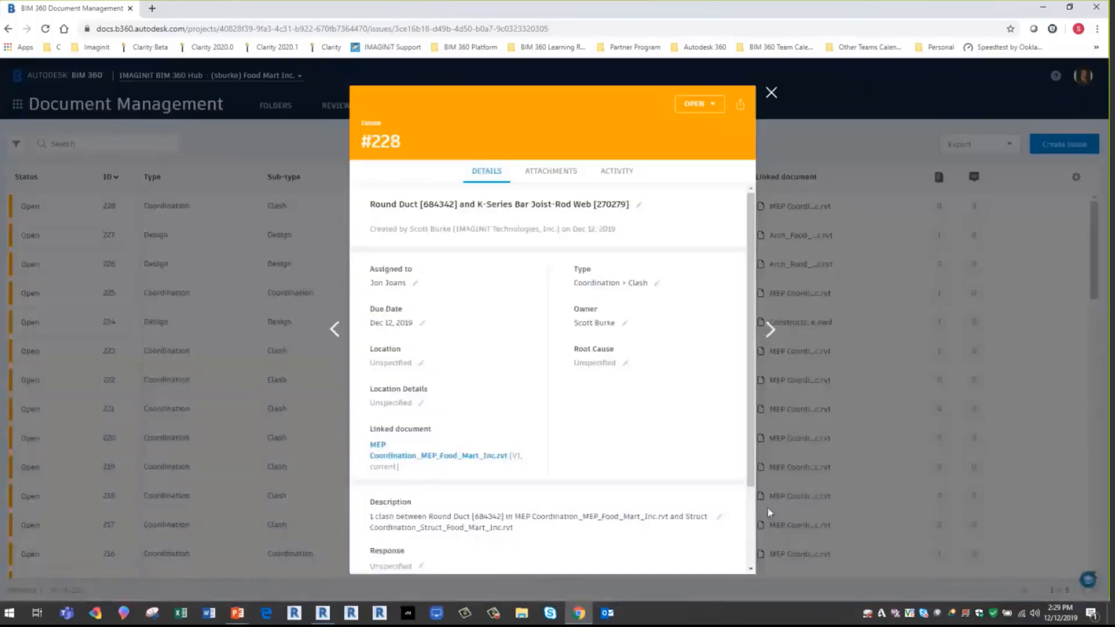
click(771, 94)
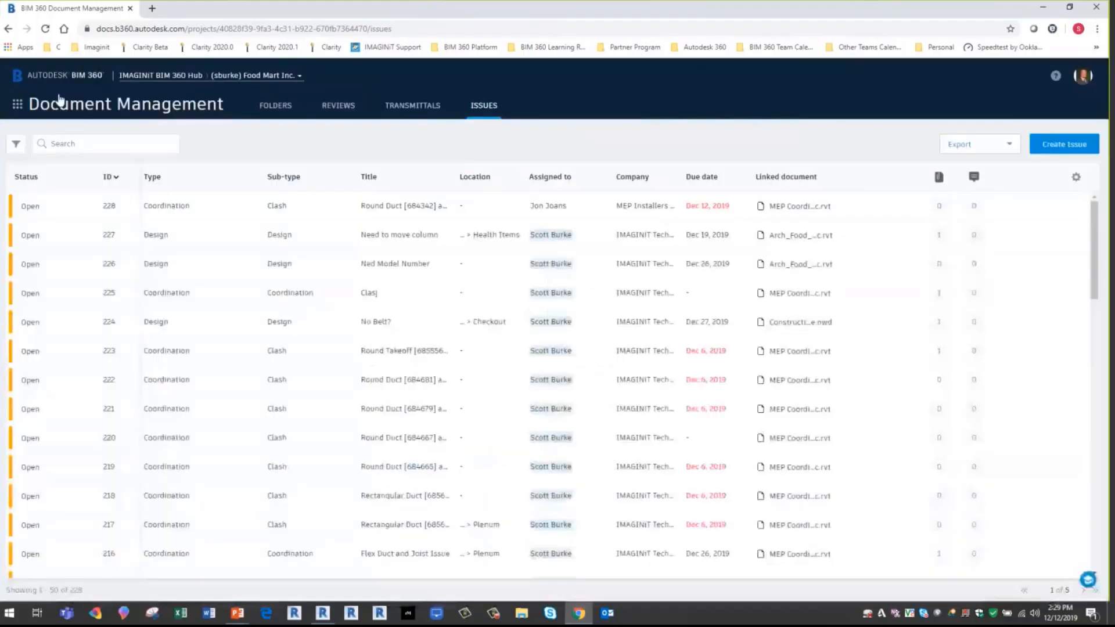
click(17, 104)
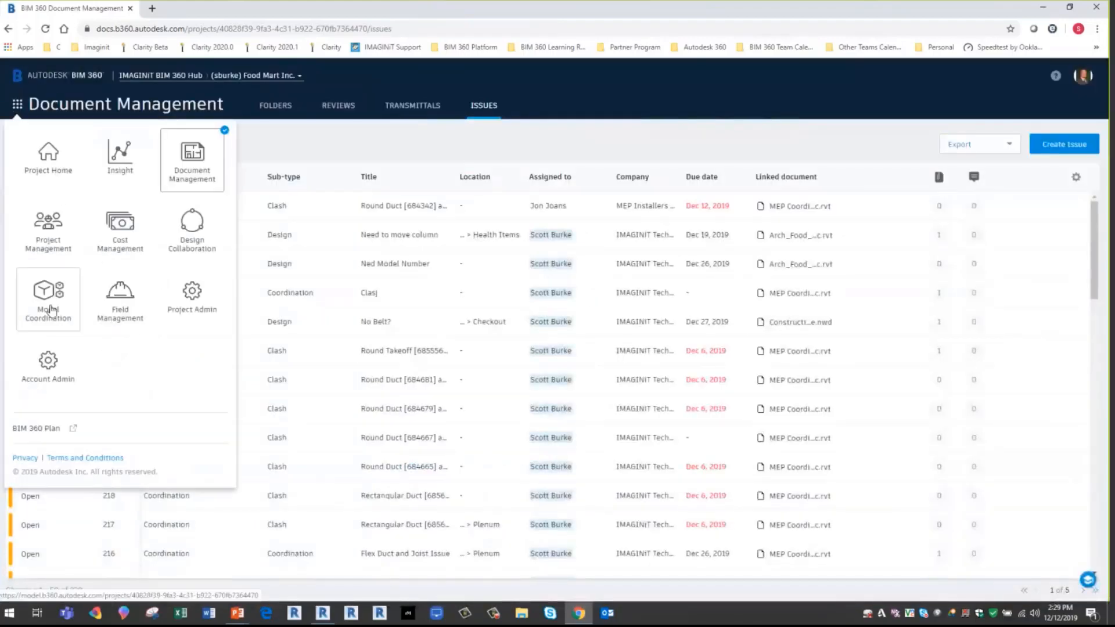
click(47, 302)
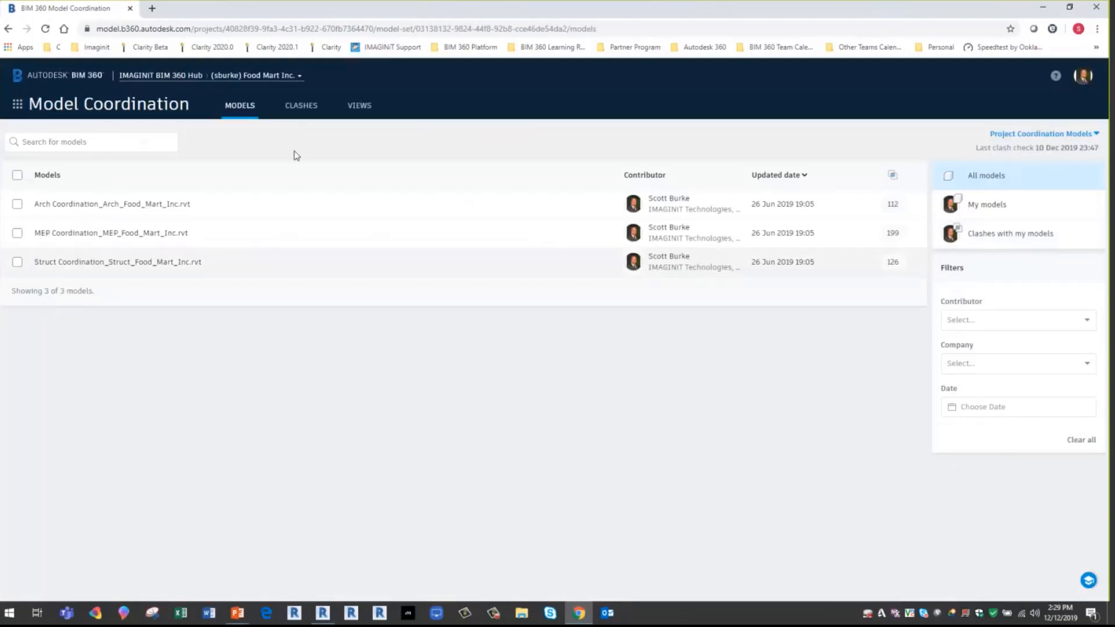
click(360, 106)
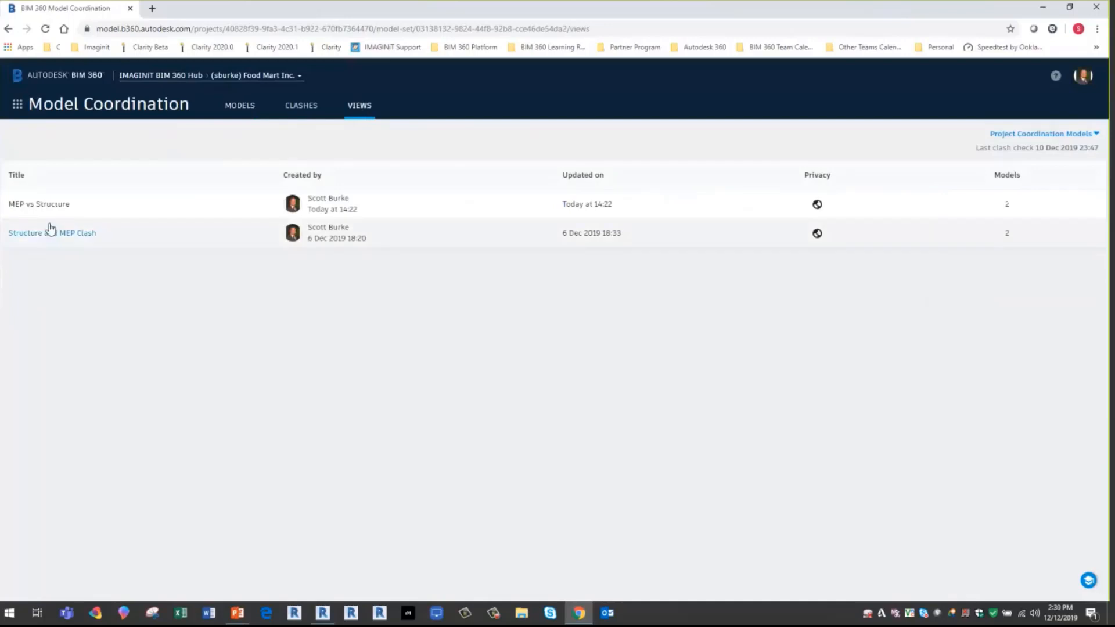
click(53, 205)
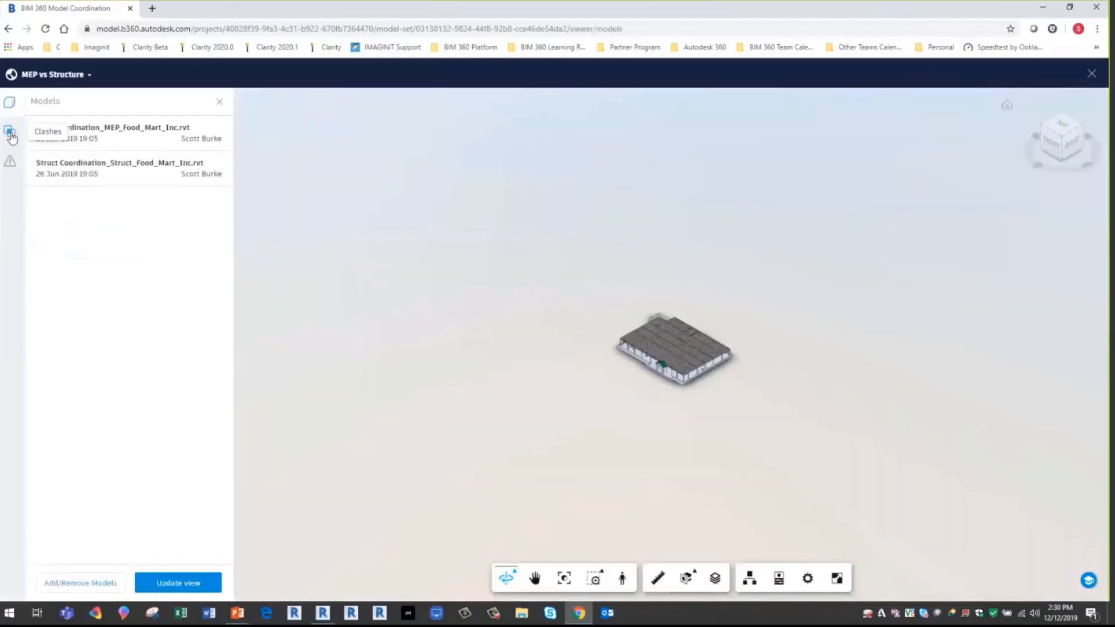
- Open answered issue #228 from the view's issue list and inspect the duct and joist clash in the model
click(10, 133)
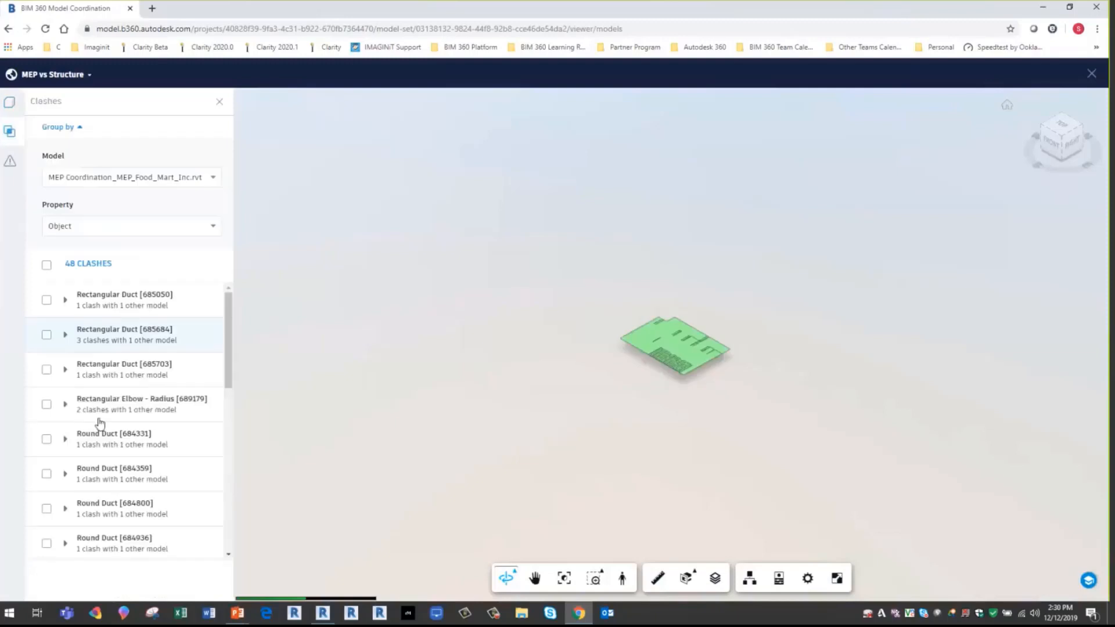
click(18, 165)
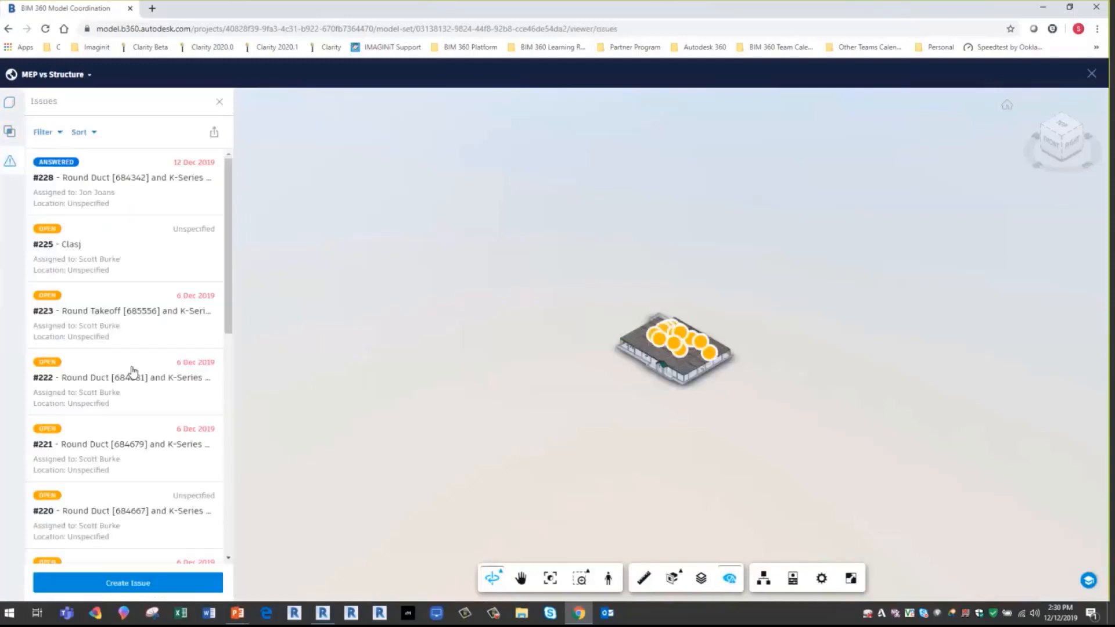
click(116, 189)
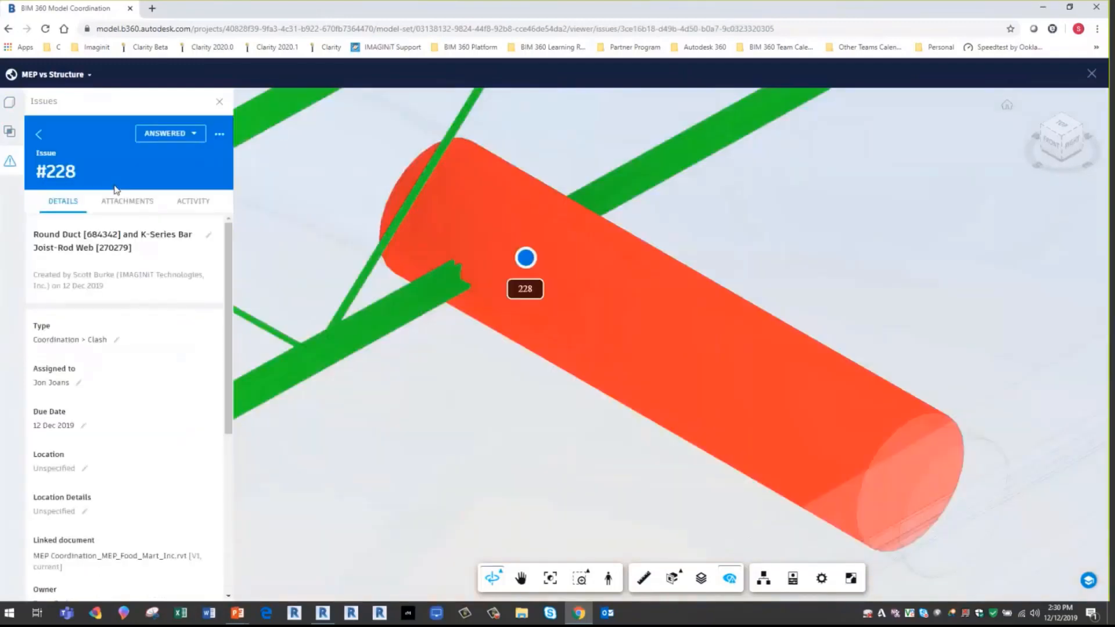
scroll(389, 395, down, 1)
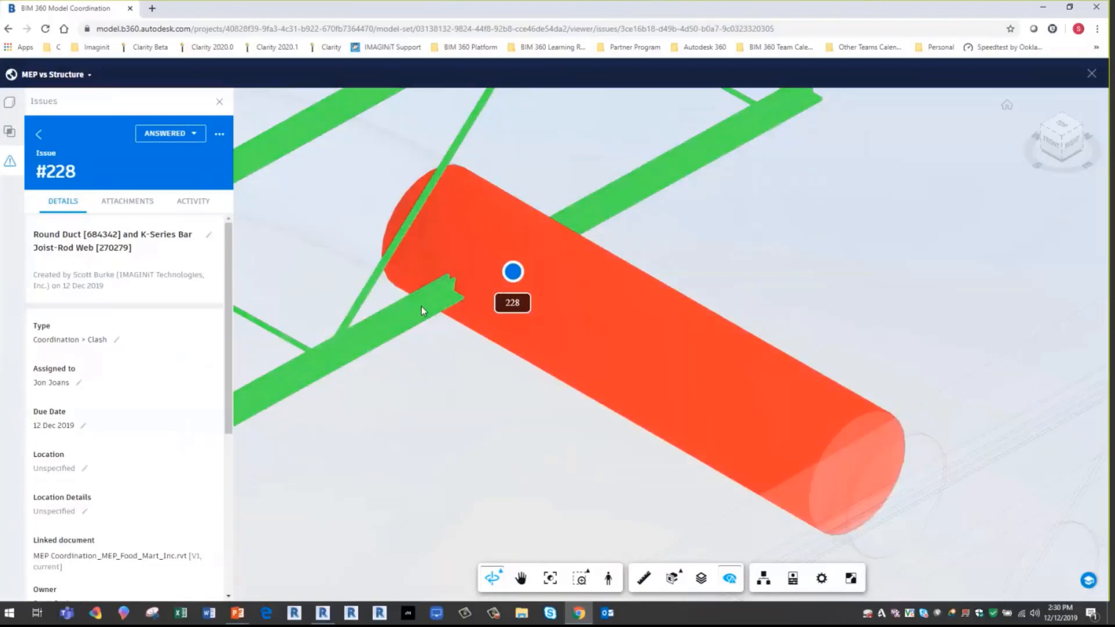
- Change issue #228's status to Closed with the comment "Confirmed closed", save it, and close the issue details
click(184, 136)
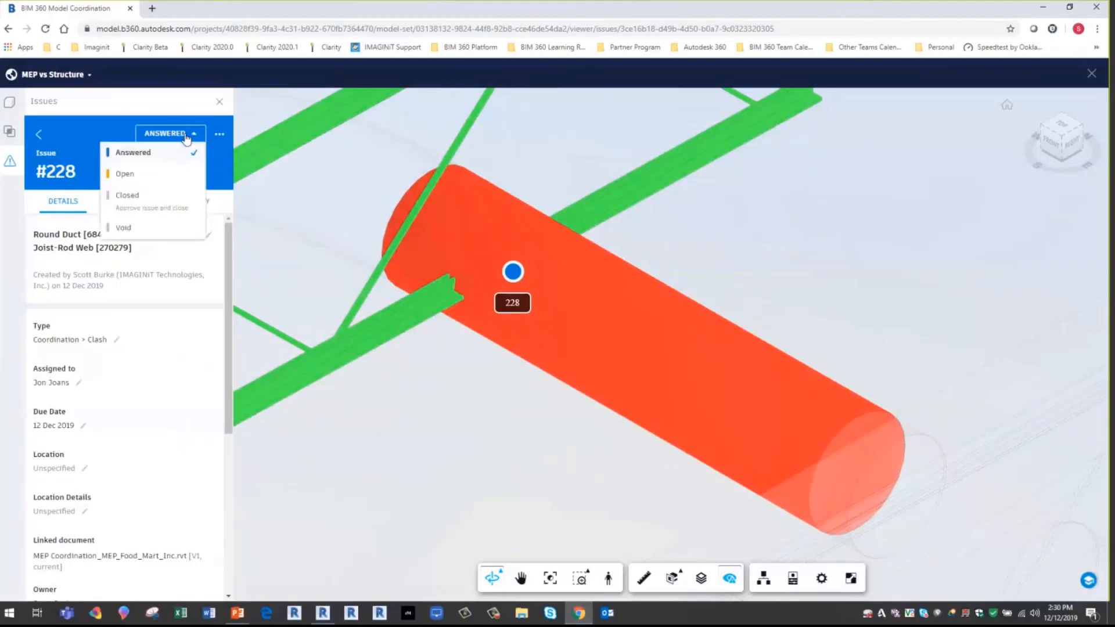
click(157, 197)
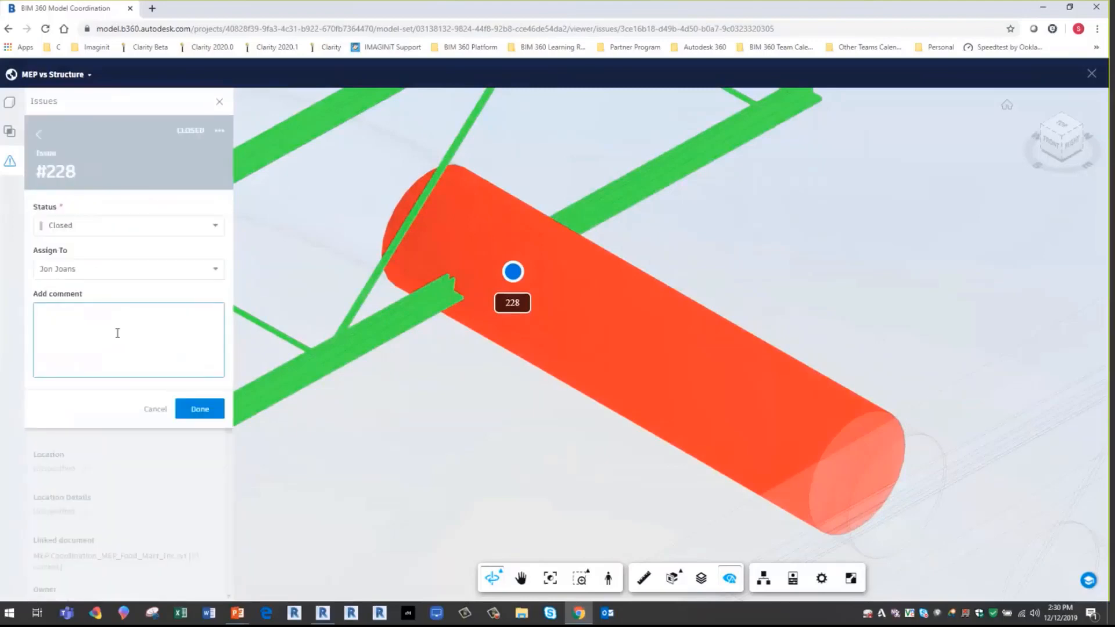
text(Confirmed closed)
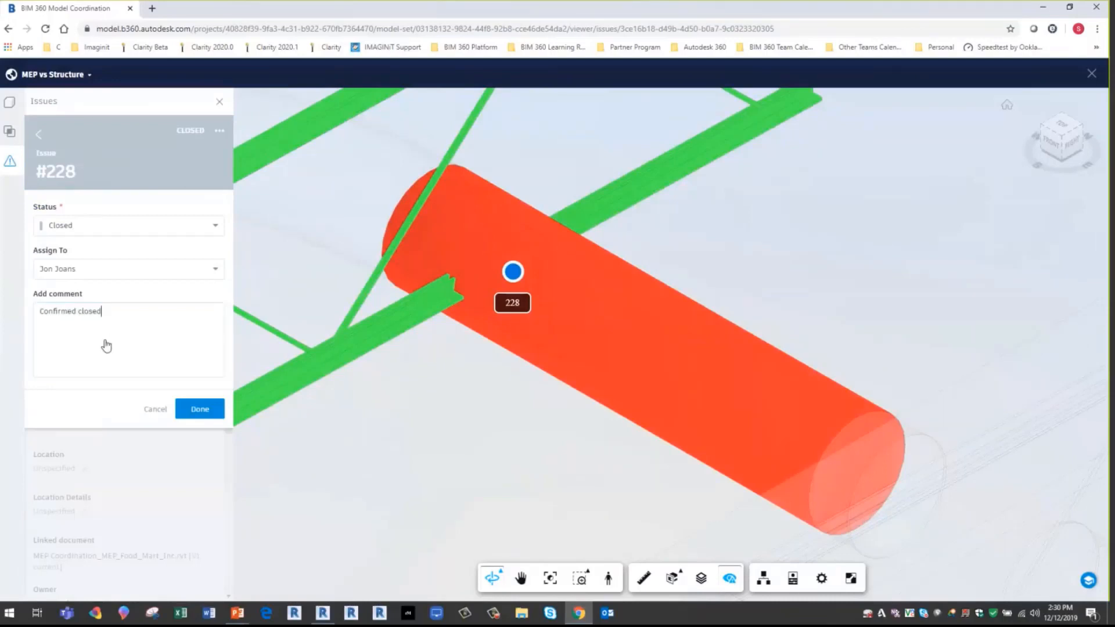
click(195, 409)
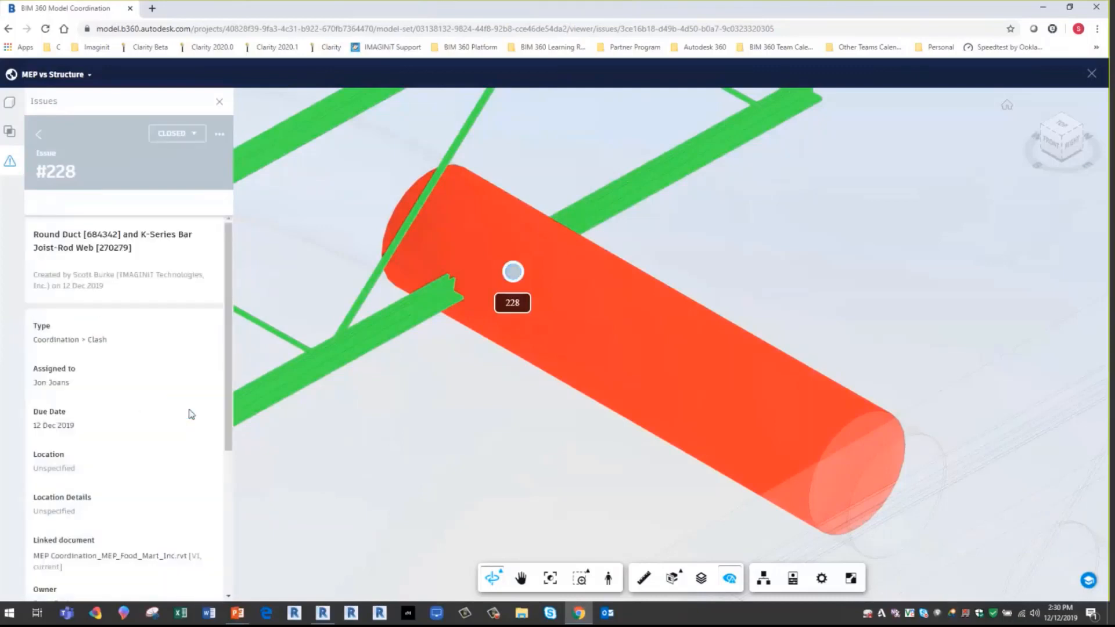
click(220, 102)
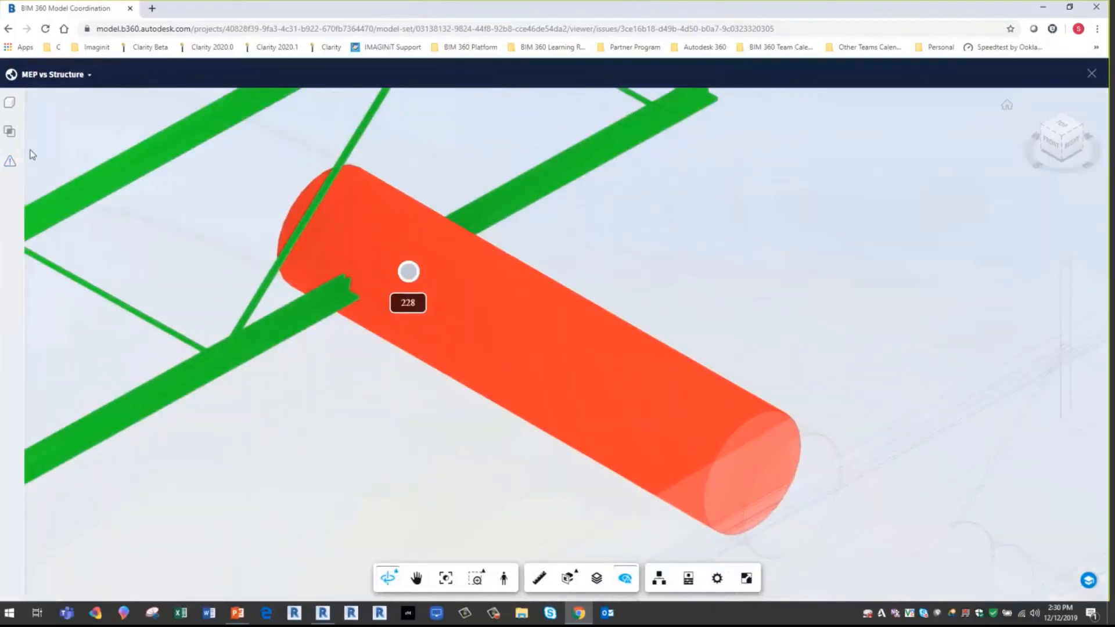
- Open the view's clash list, review the first duct clashes, and select Rectangular Duct [685050] and Round Duct [684359]
click(8, 133)
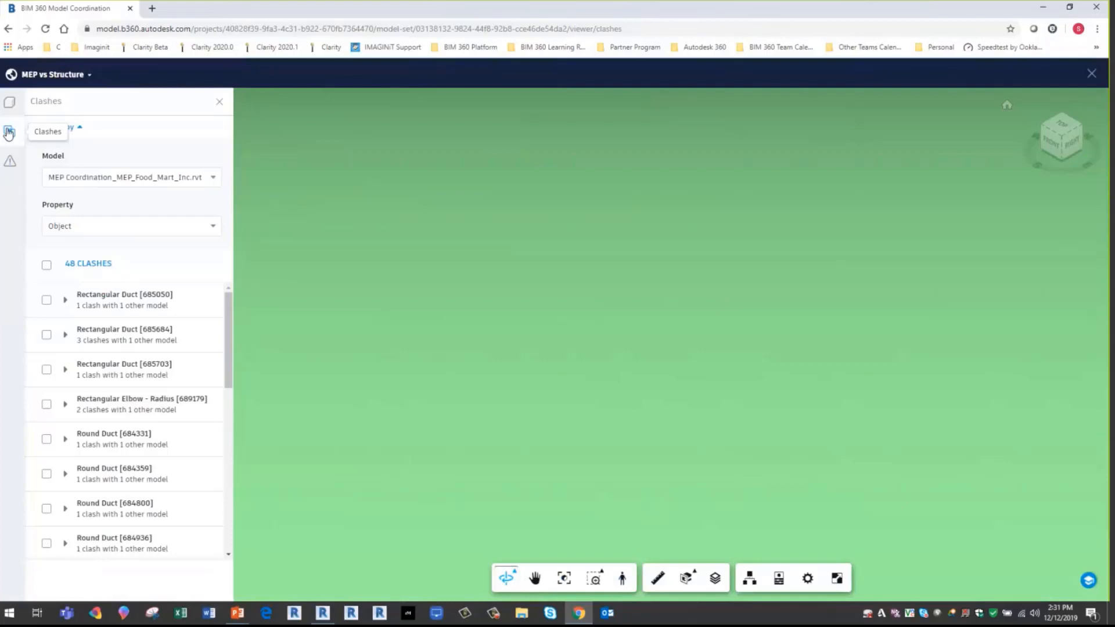
click(45, 301)
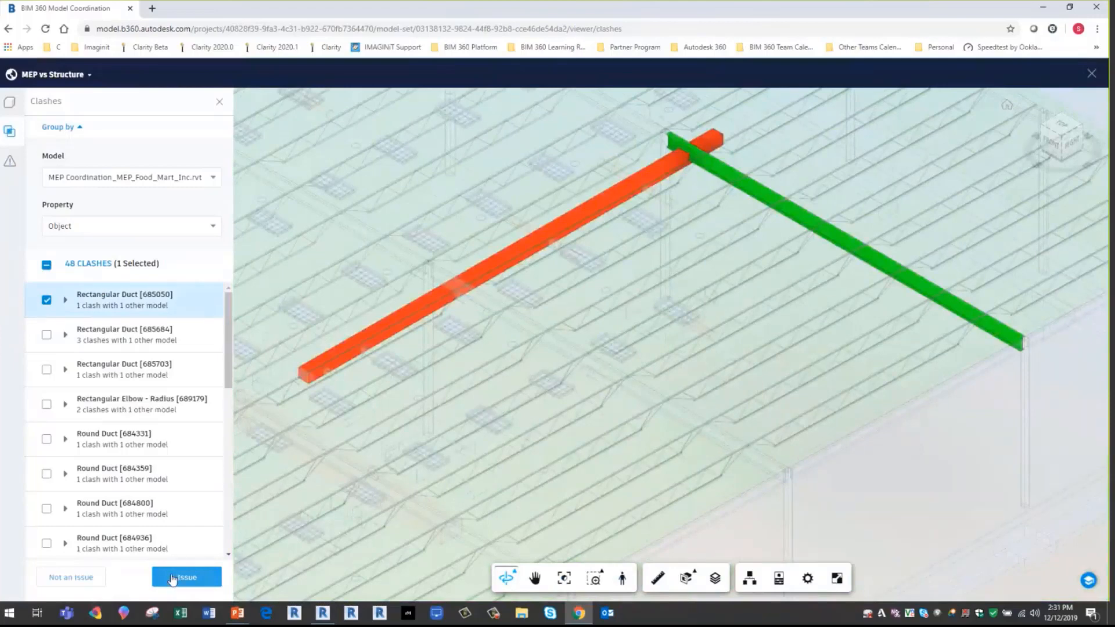
click(131, 345)
click(138, 369)
click(121, 405)
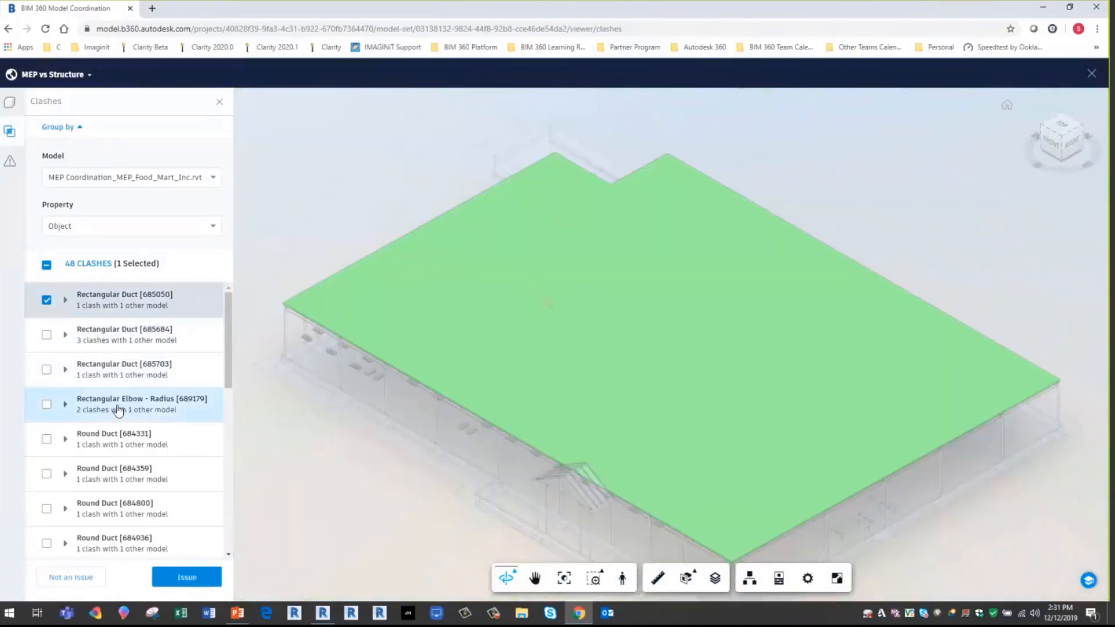
click(122, 476)
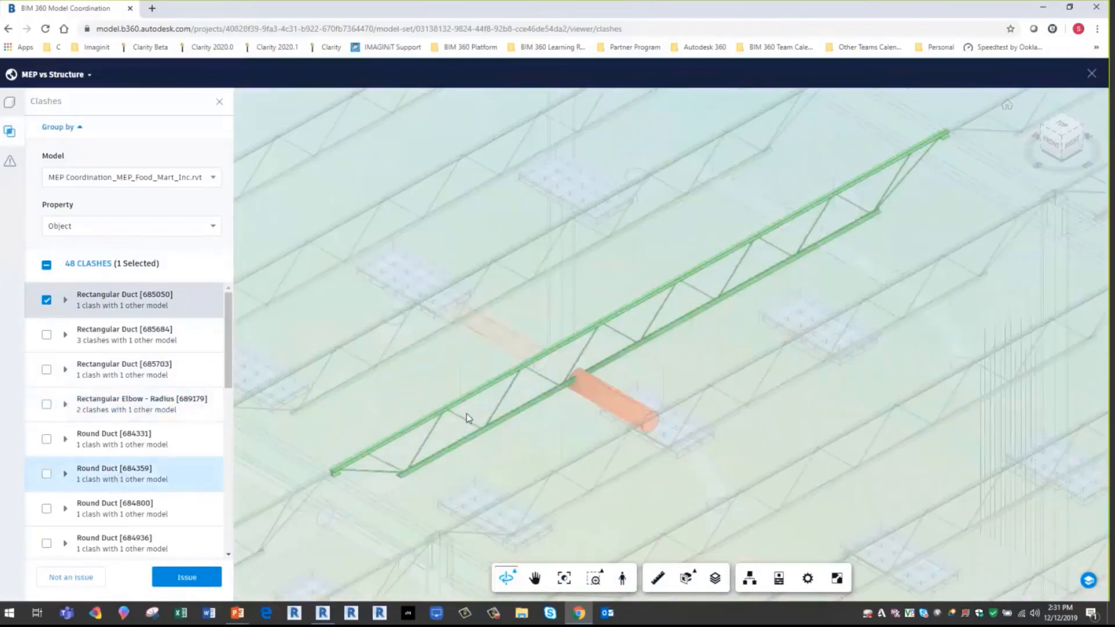
click(46, 474)
- Classify the two selected duct clashes as not an issue, with the reason and title both set to "Item can flex"
click(86, 581)
click(110, 235)
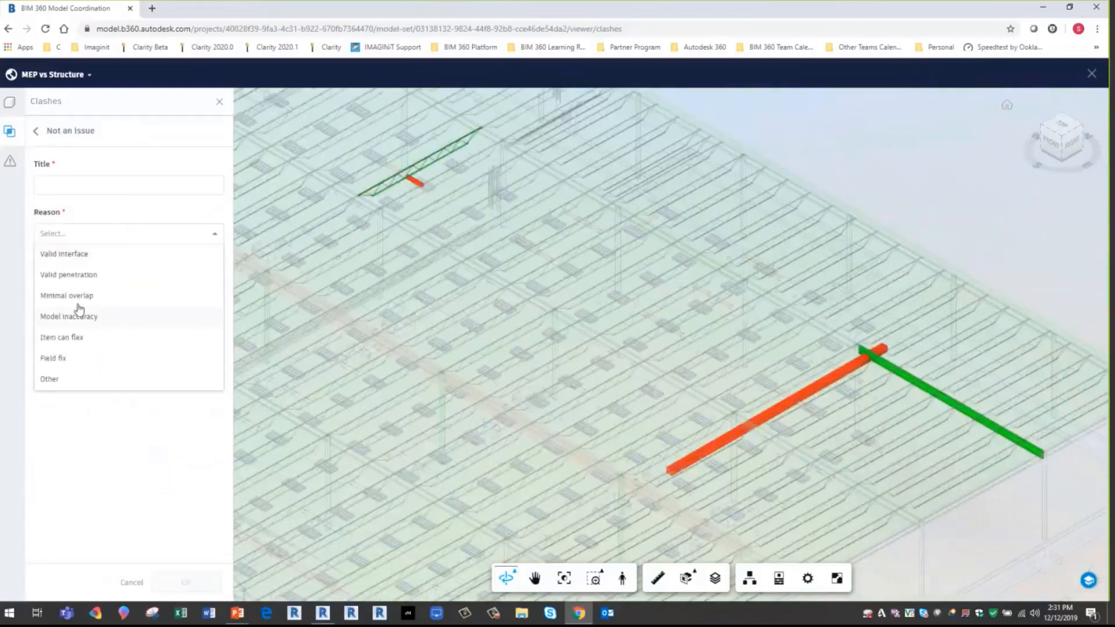
click(65, 338)
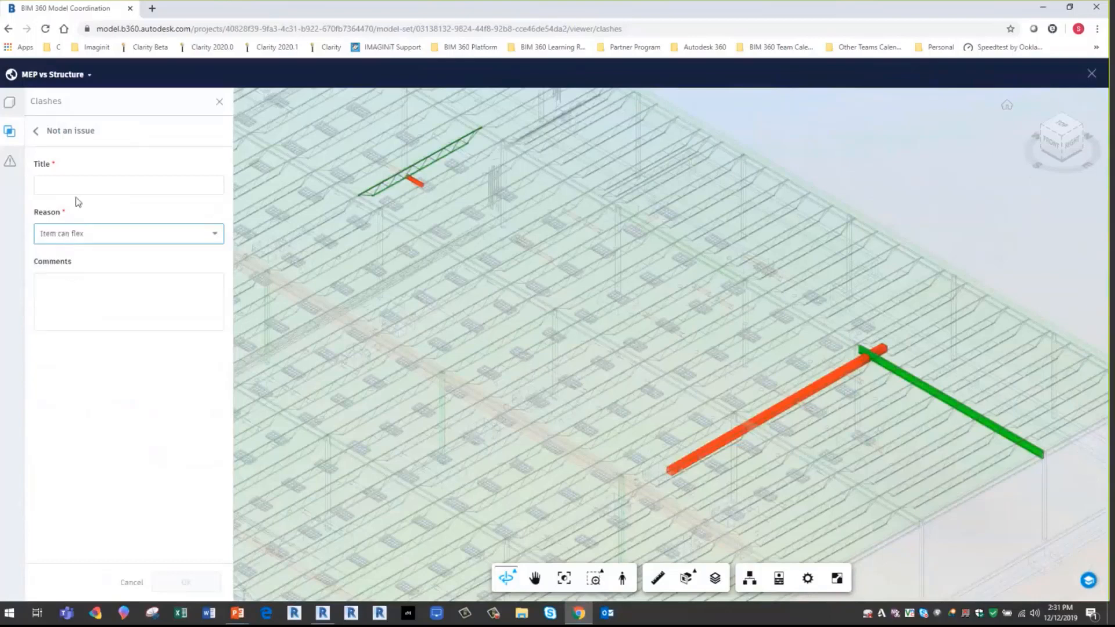
click(76, 187)
text(Not)
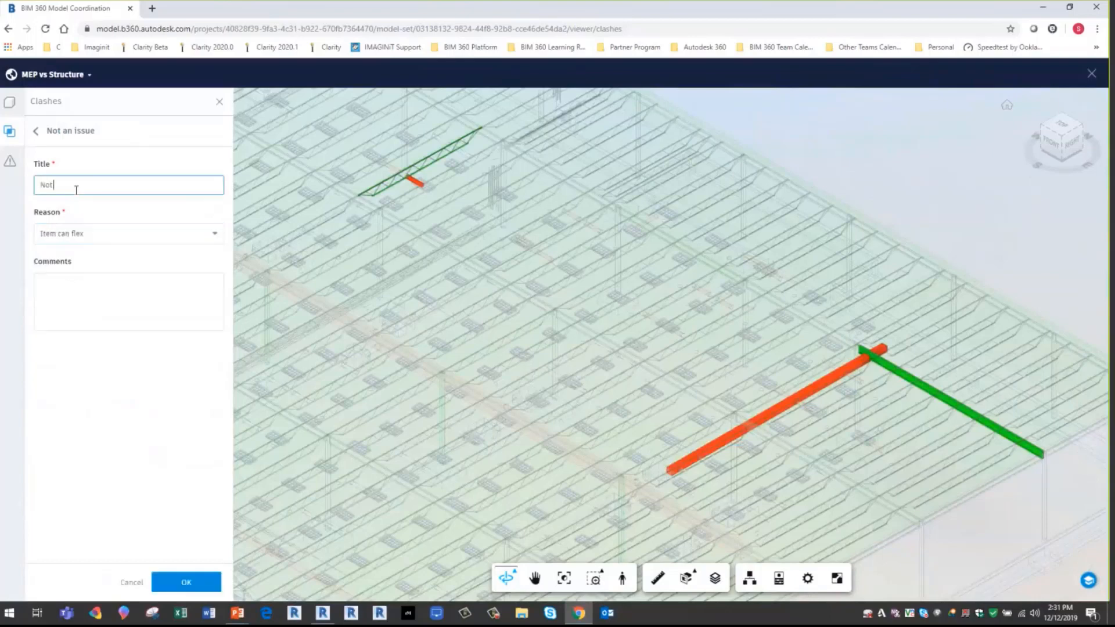
key(BackSpace)
key(BackSpace)
key(BackSpace)
text(Item can flex)
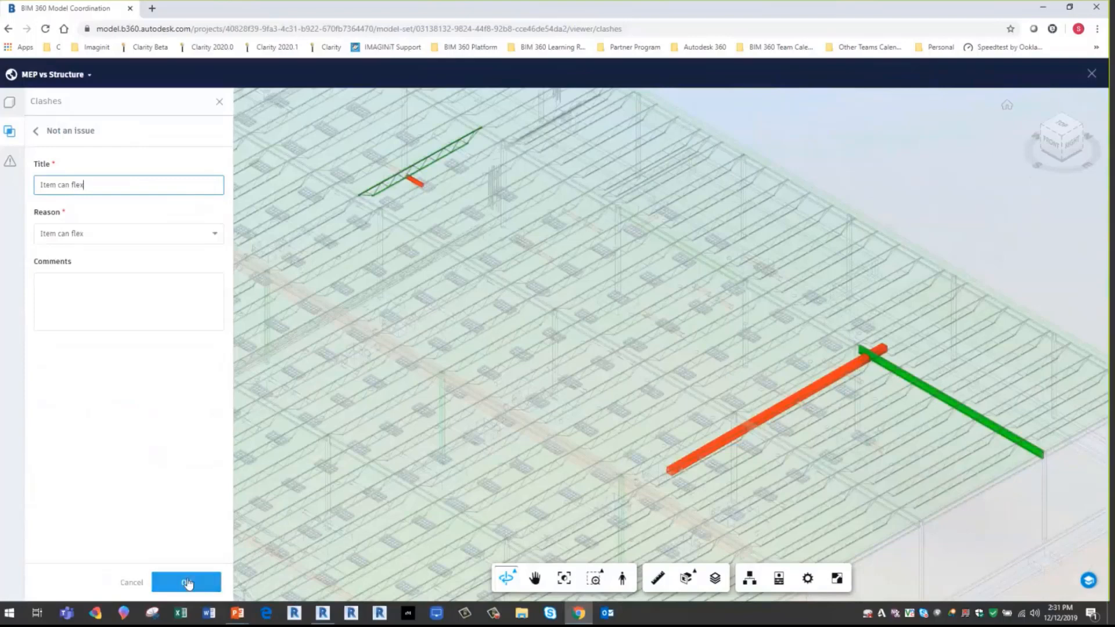
click(187, 583)
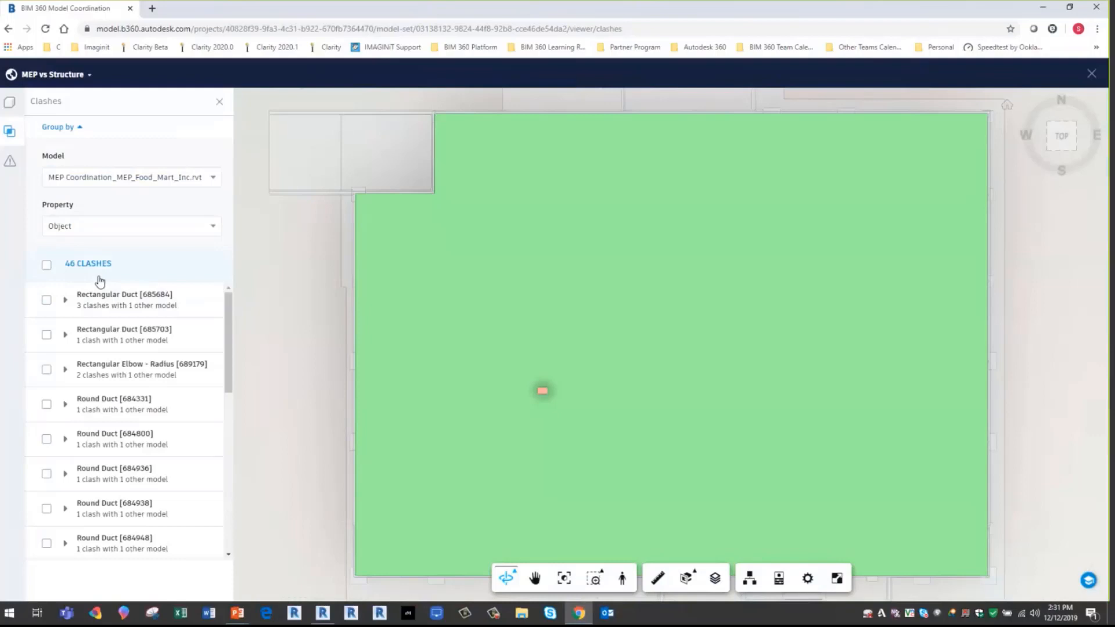
- Inspect the clashes of Rectangular Duct [685684] and Rectangular Duct [685703], and close the MEP vs Structure view
click(97, 300)
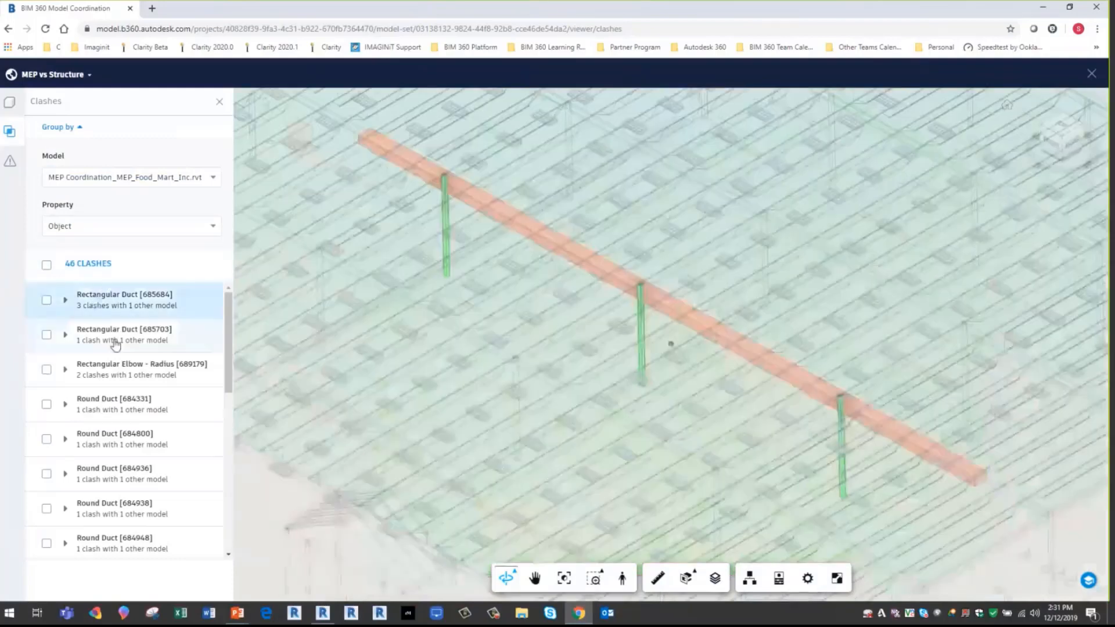
click(116, 344)
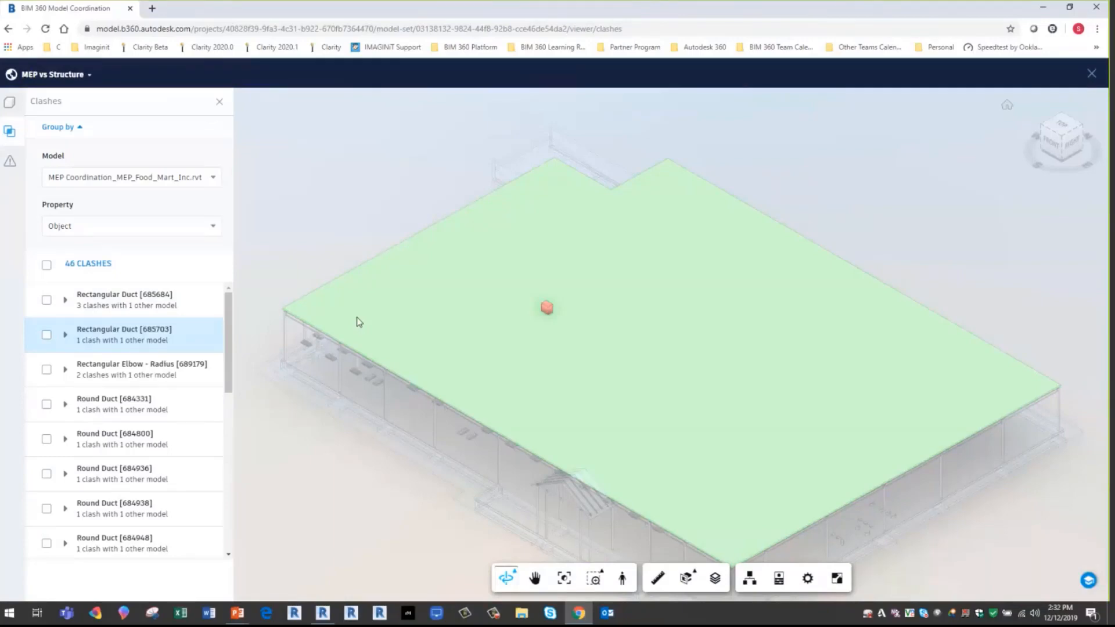
click(1089, 77)
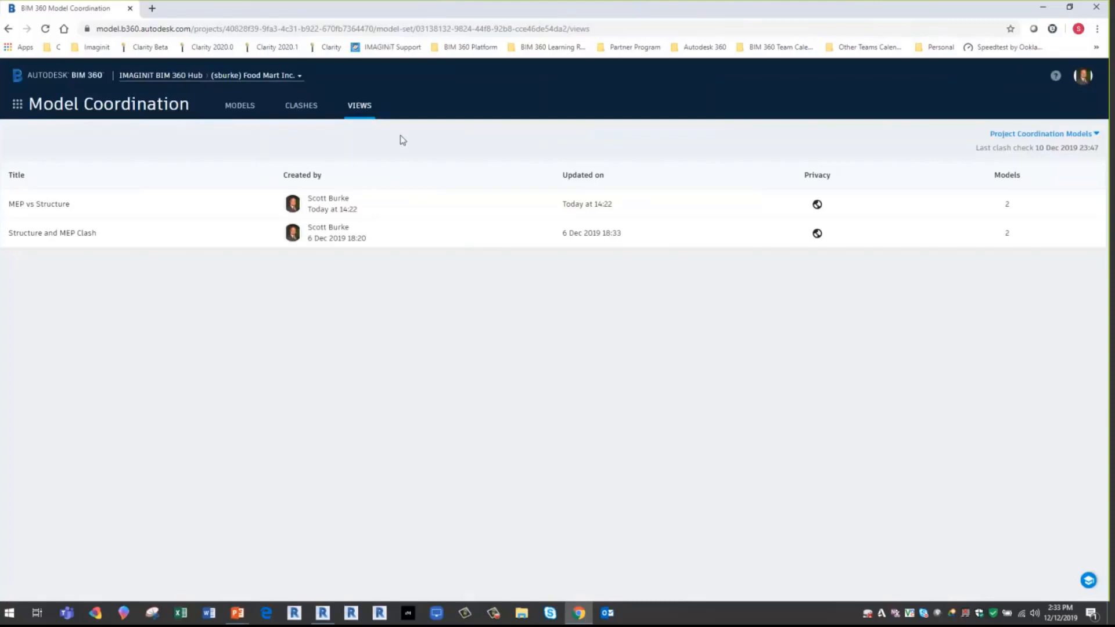
- Open assigned clash issue #215, Flex Duct Round [684959] and K-Series Bar Joist-Rod Web [270244], from the project's clashes
click(299, 109)
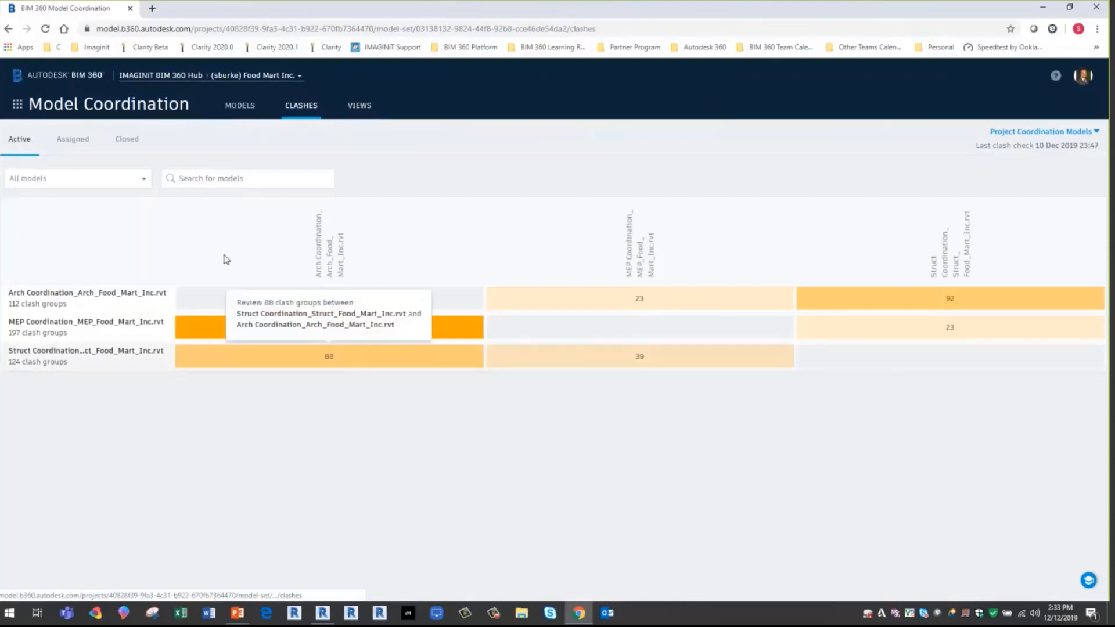
click(72, 140)
scroll(168, 401, down, 2)
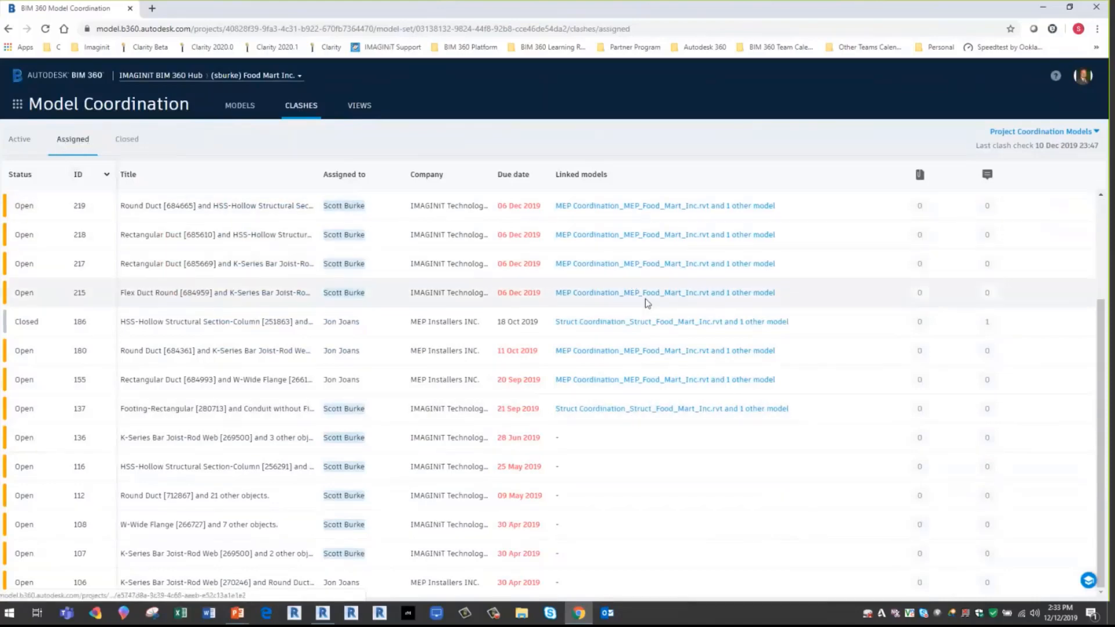
click(628, 293)
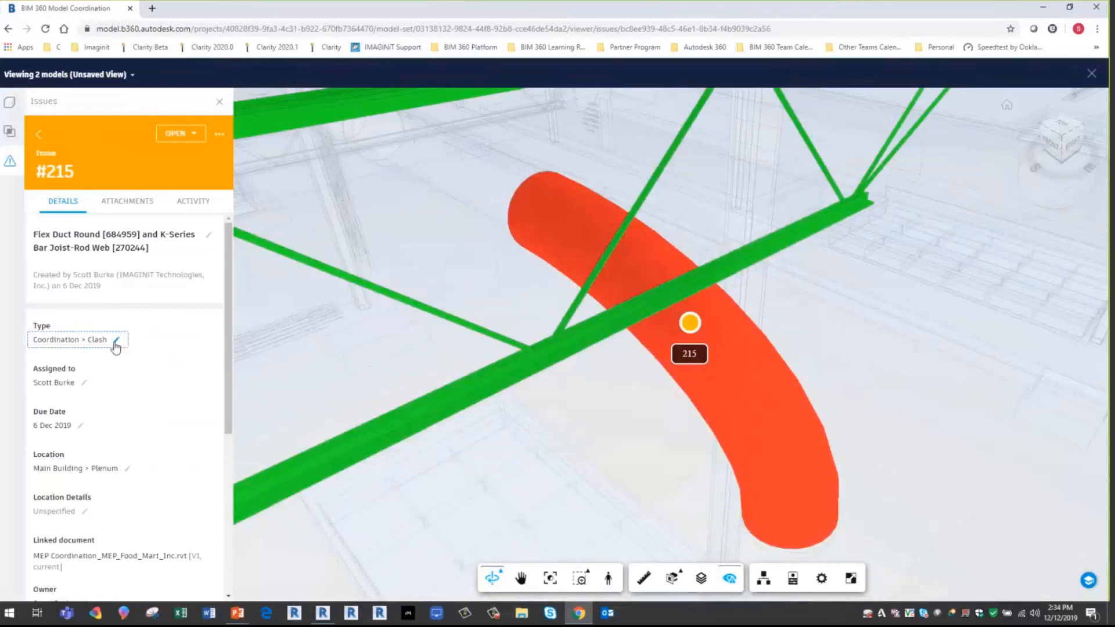
- Review issue #215's type options, root cause options and remaining details, and close the issue's model view
click(116, 342)
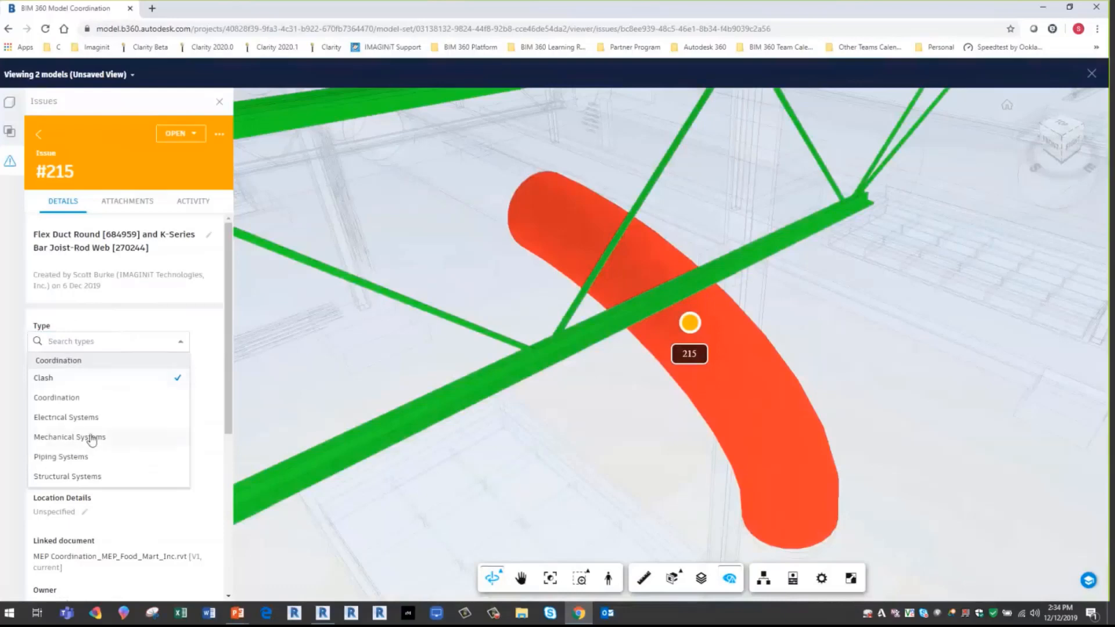
click(215, 371)
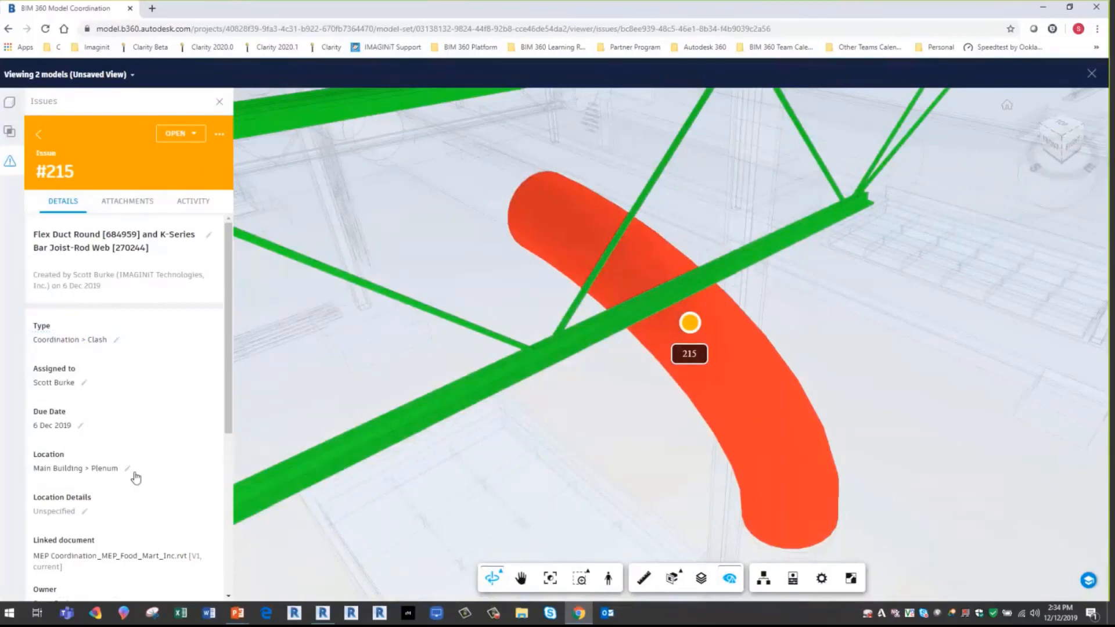
scroll(136, 478, down, 3)
click(83, 475)
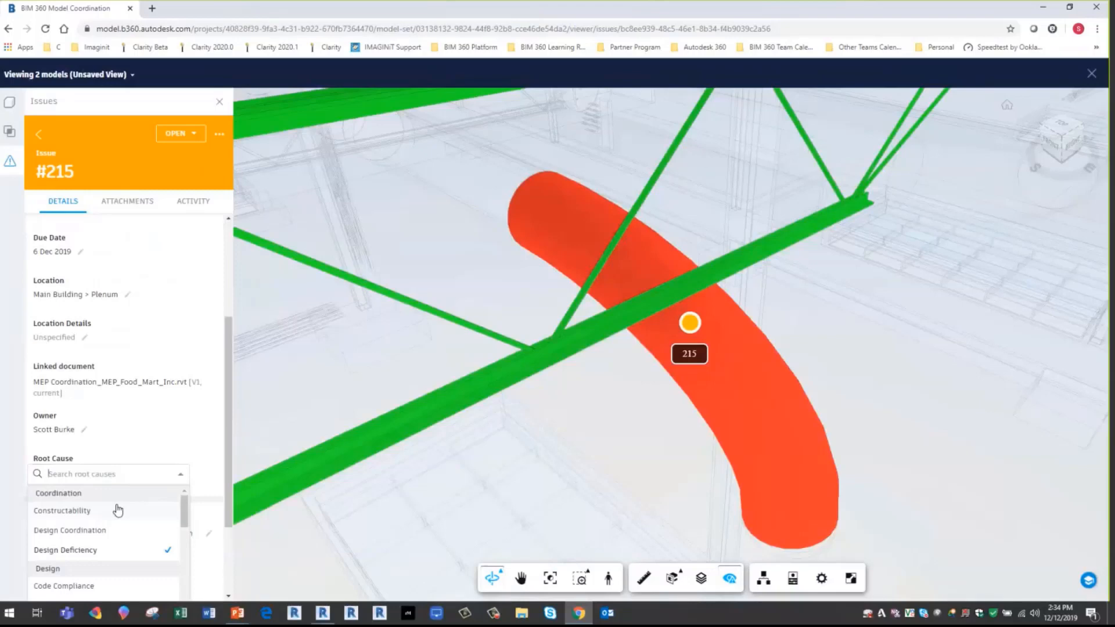
click(219, 480)
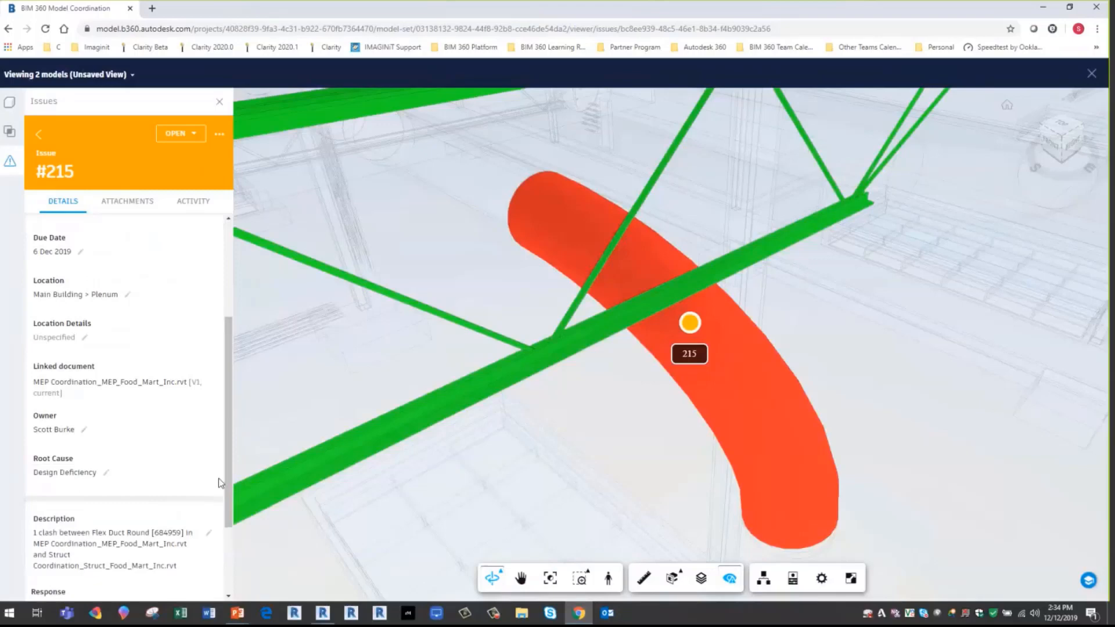
scroll(226, 479, down, 2)
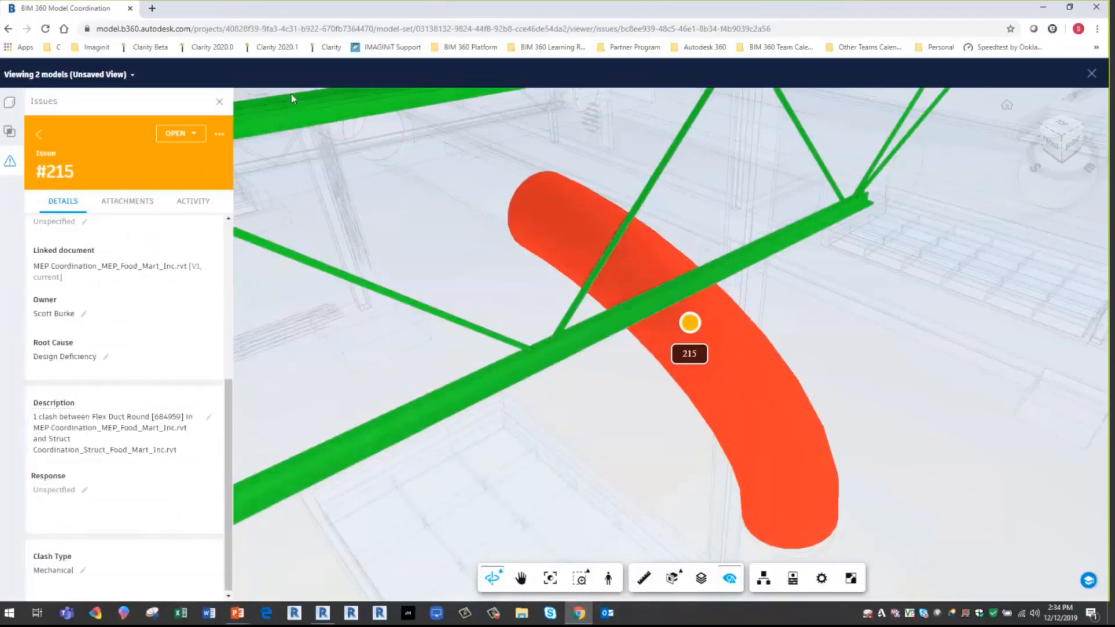
click(1089, 75)
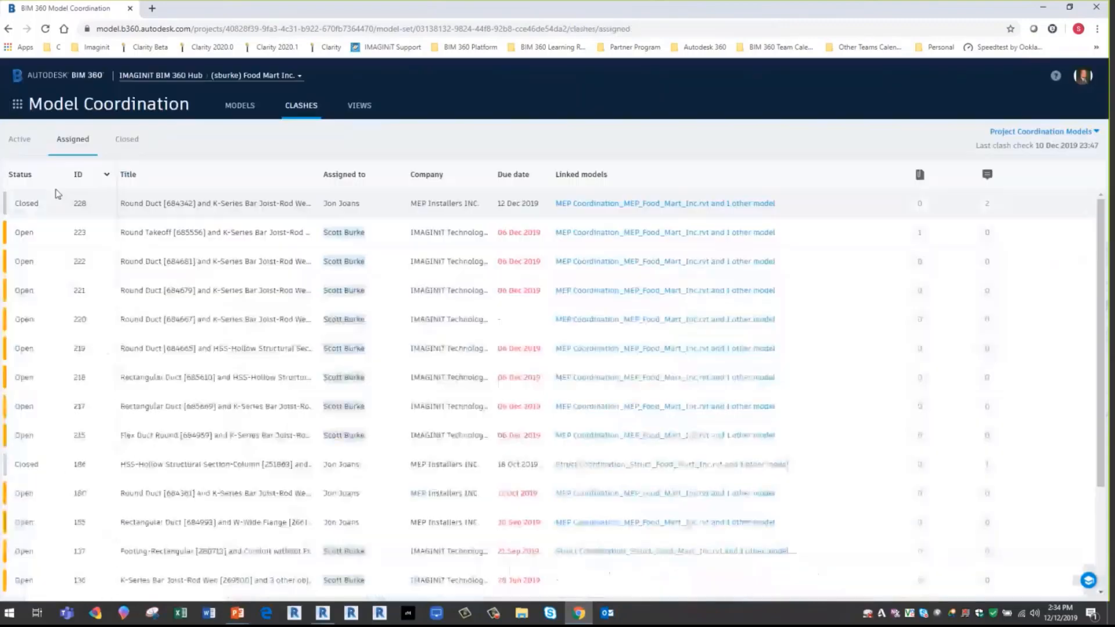
- Review the closed clashes and inspect the details and enlarged snapshot of the "Item can flex" group
click(131, 141)
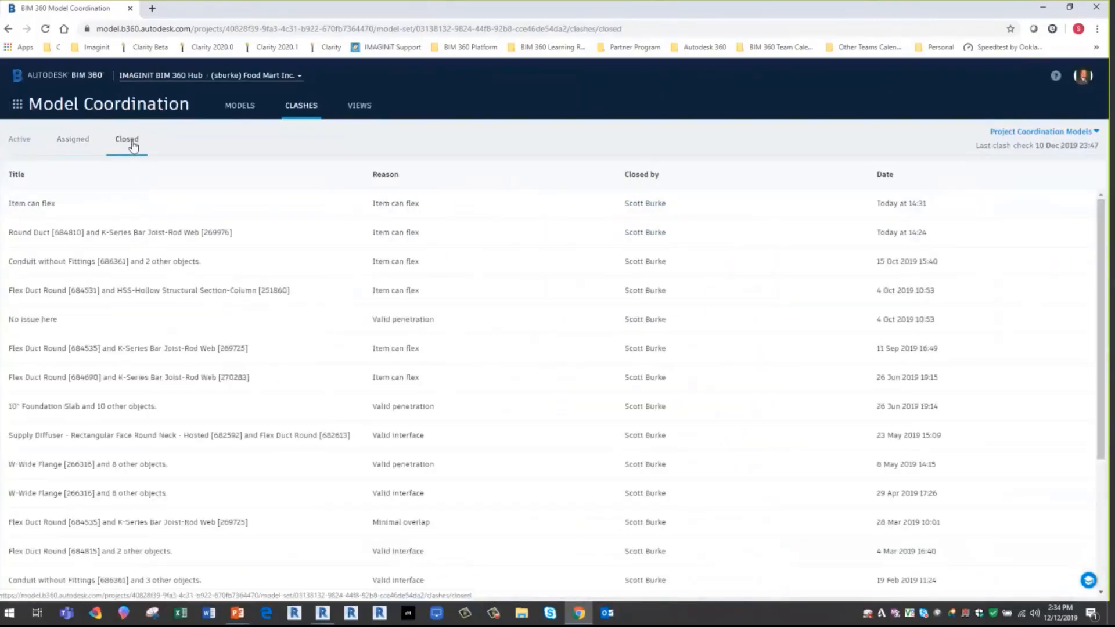
scroll(436, 431, down, 3)
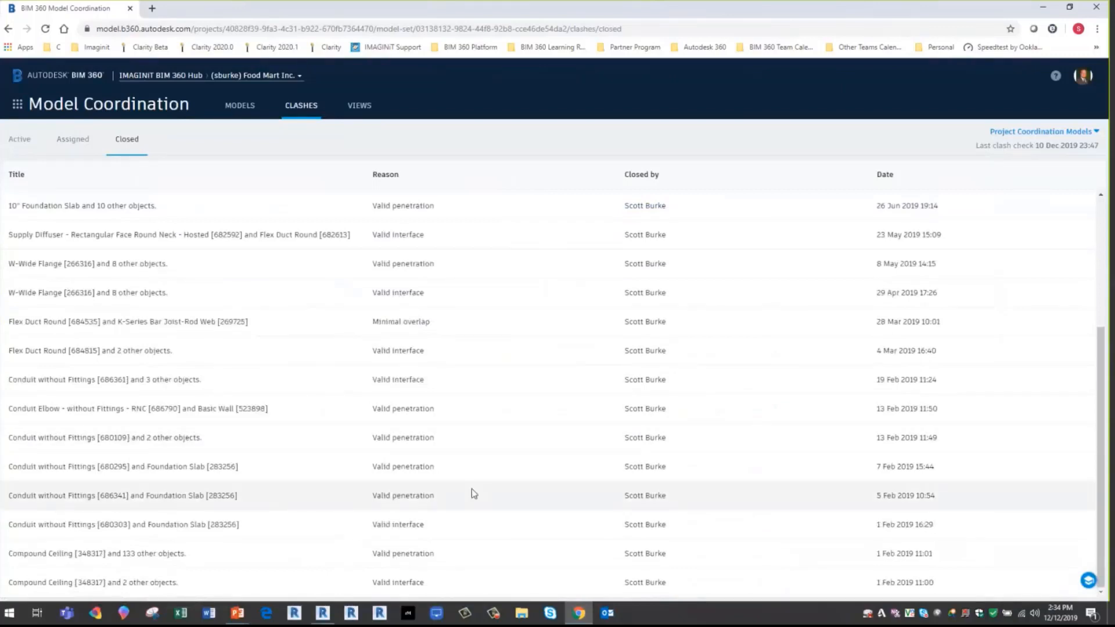
scroll(473, 493, up, 3)
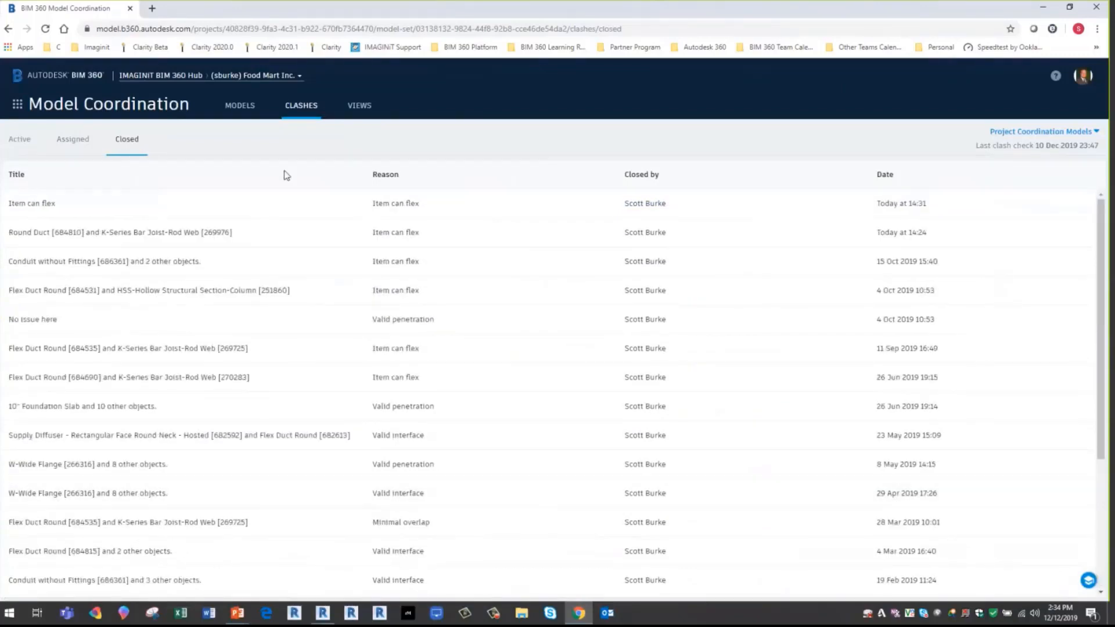
click(367, 209)
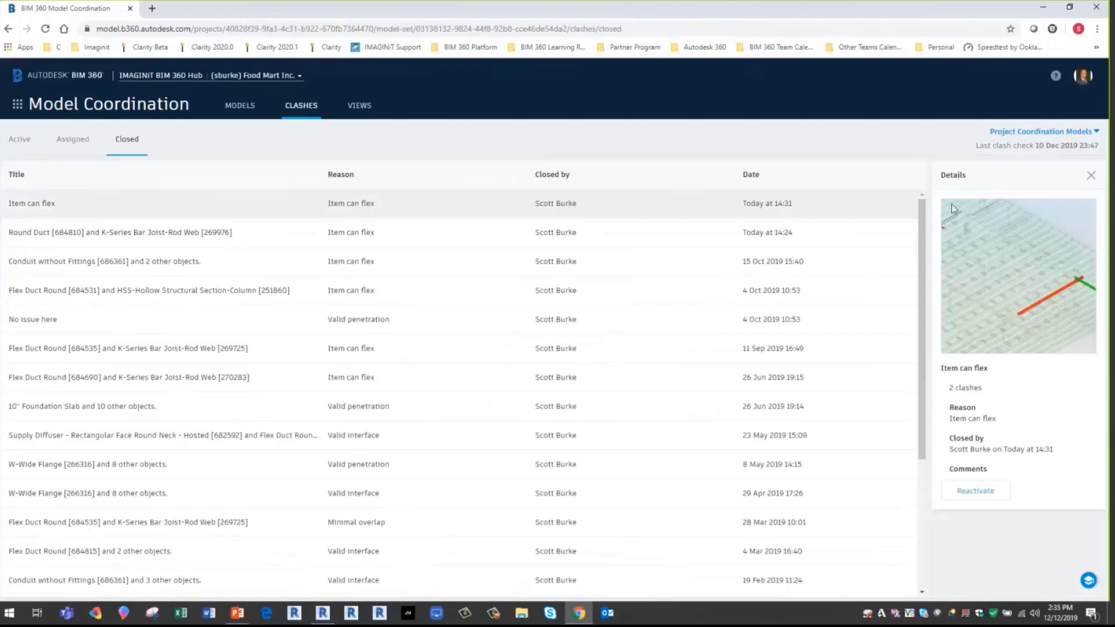
click(1064, 289)
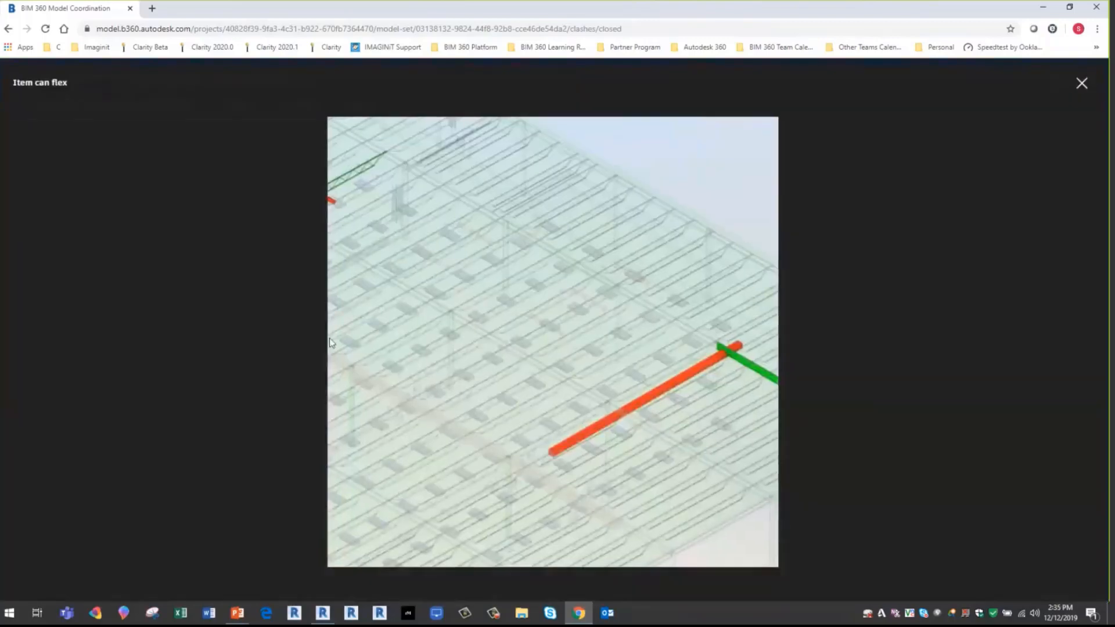
click(1082, 83)
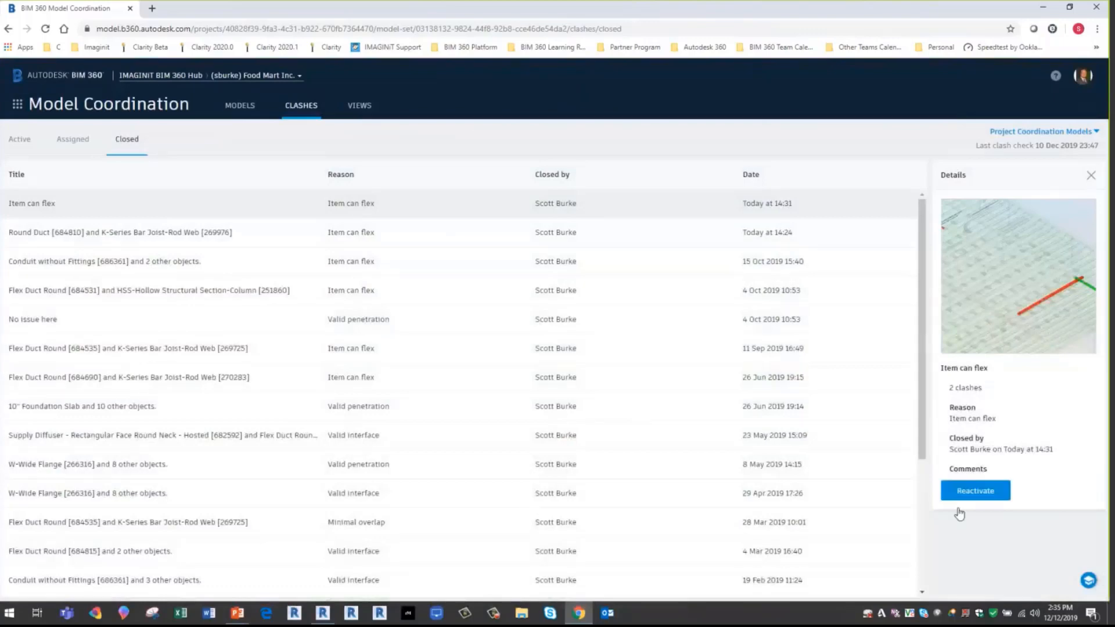
- Reactivate the closed "Item can flex" clash group and return to the active clash grid
click(981, 492)
click(722, 359)
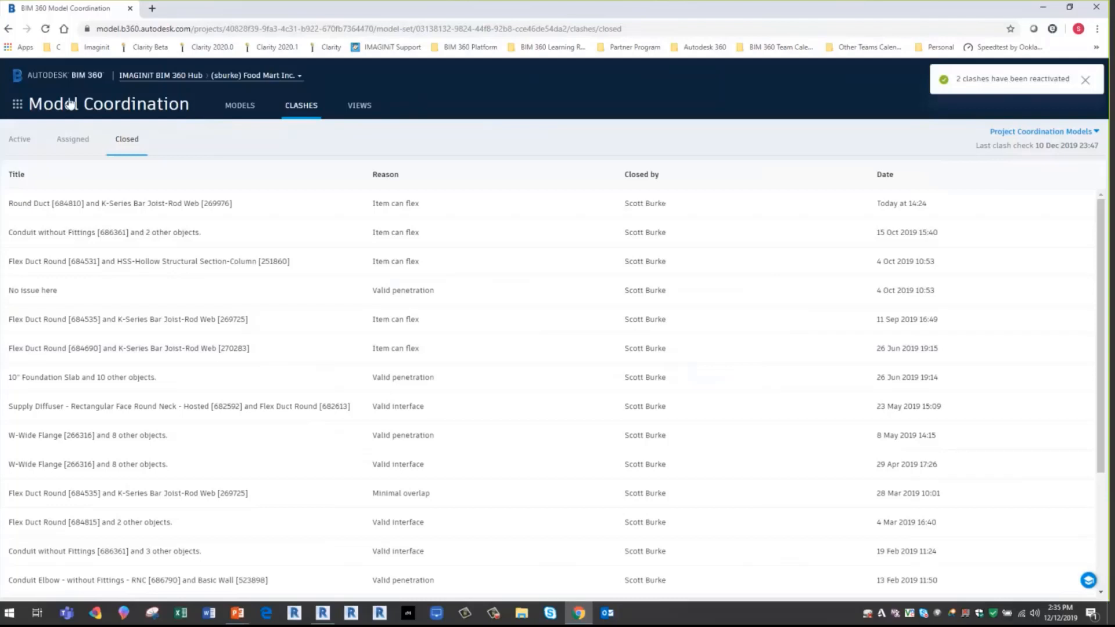
click(25, 140)
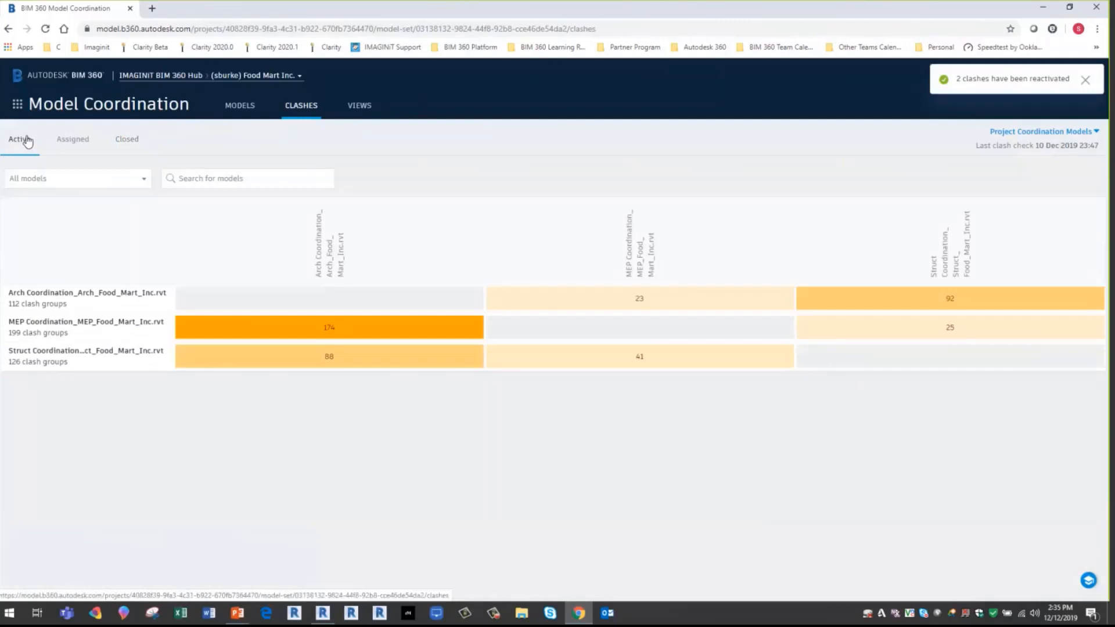
- Try adding Arch Coordination_Arch_Food_Mart_Inc.rvt to the models of the MEP vs Structure view
click(360, 106)
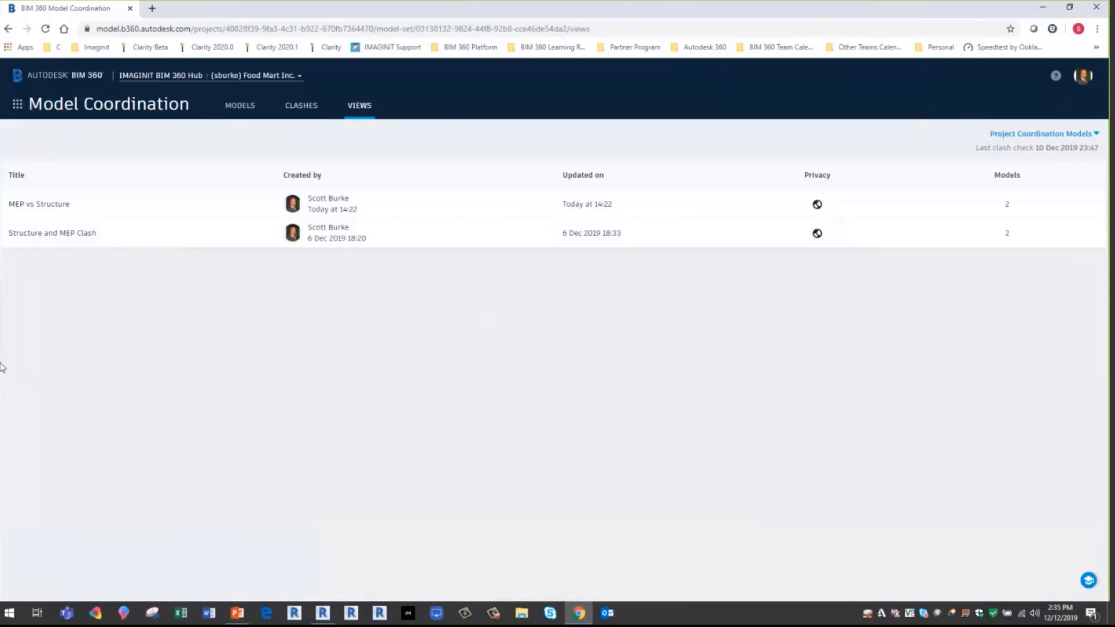
click(38, 204)
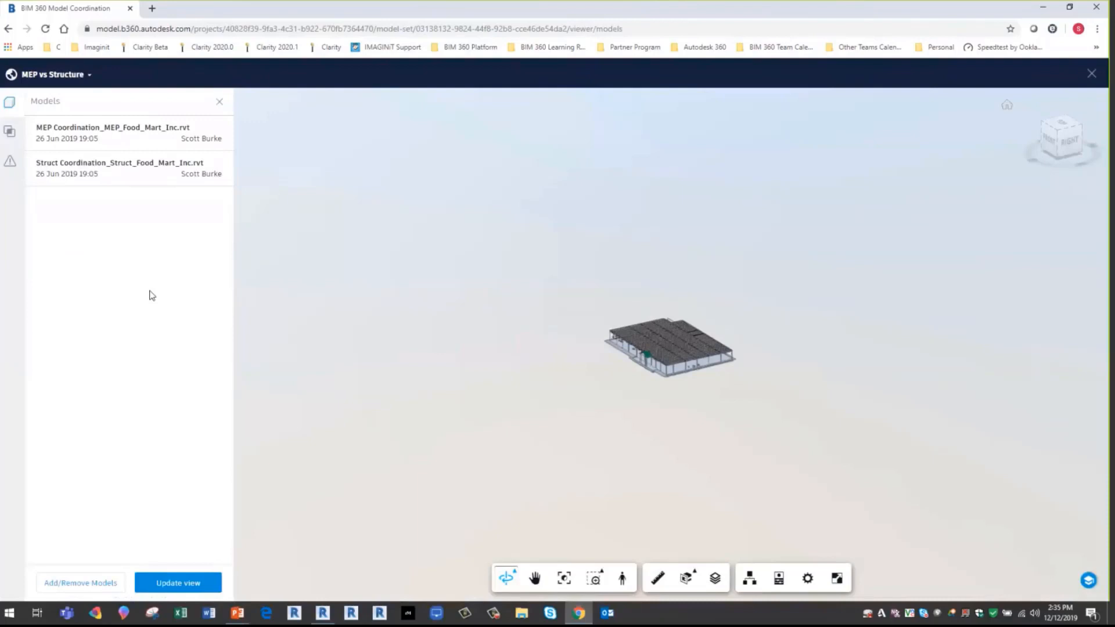
click(76, 583)
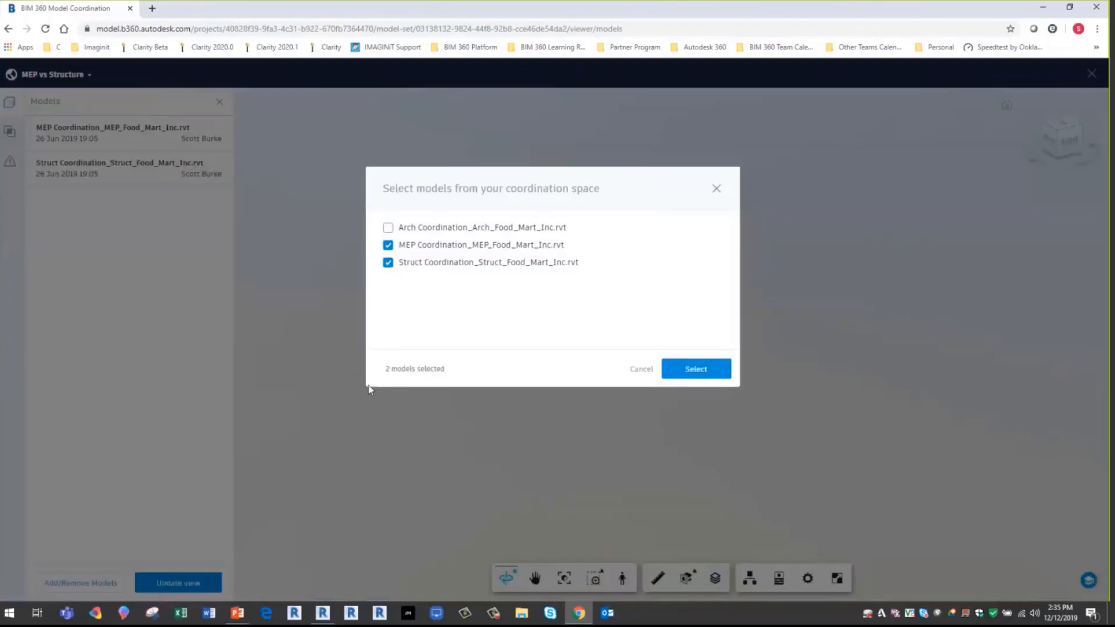
click(389, 229)
click(640, 370)
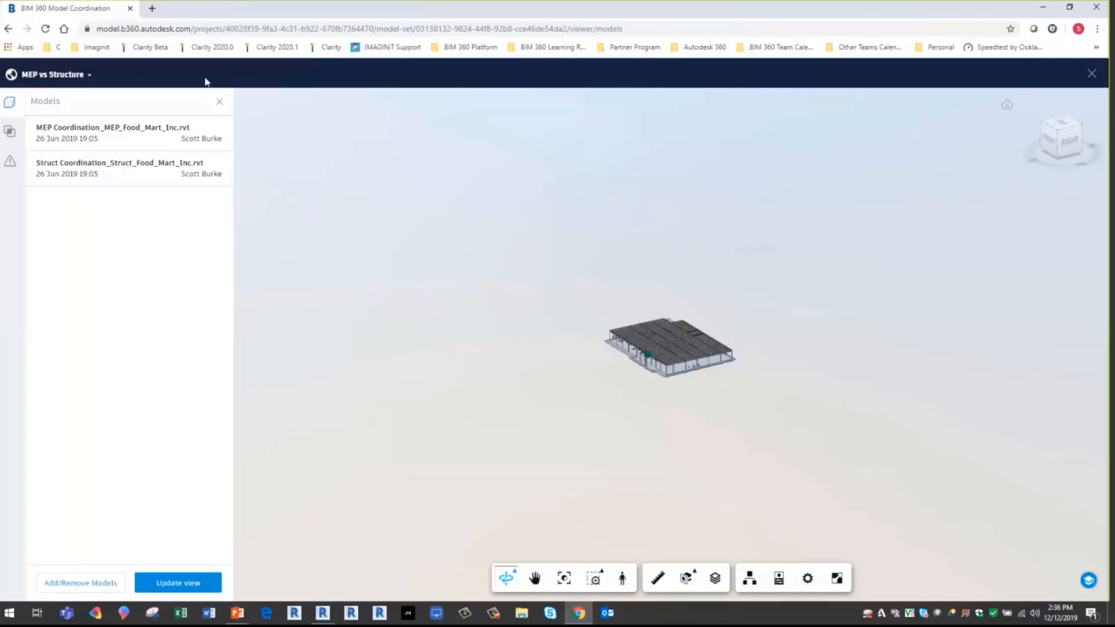
click(1092, 75)
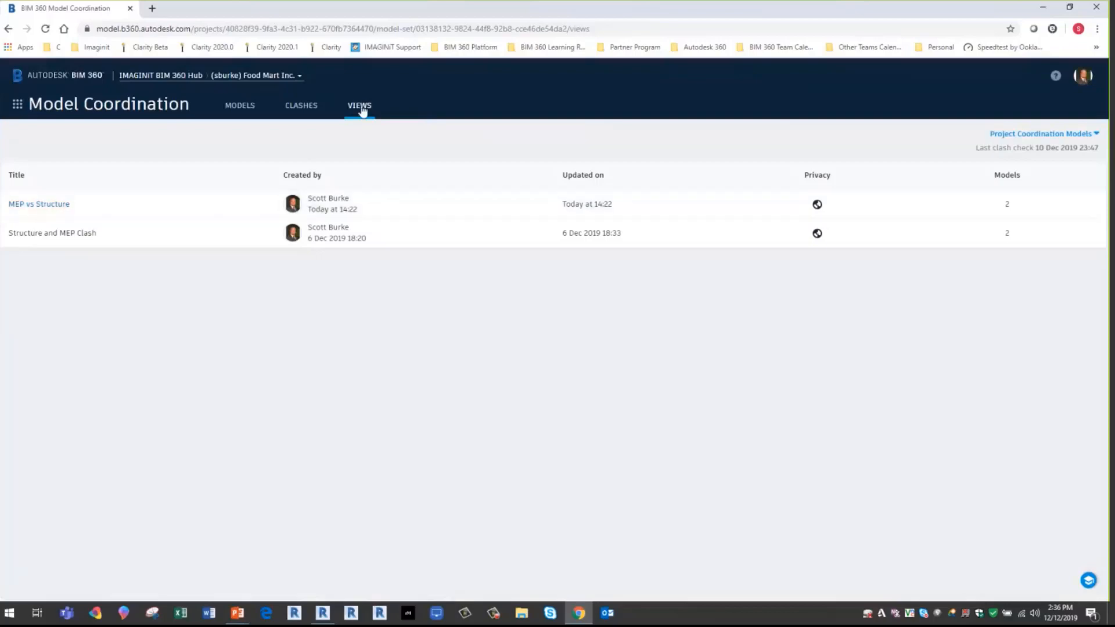
- Open the MEP vs Structure view's clash list, and inspect and select the Round Duct [684331] clash
click(56, 208)
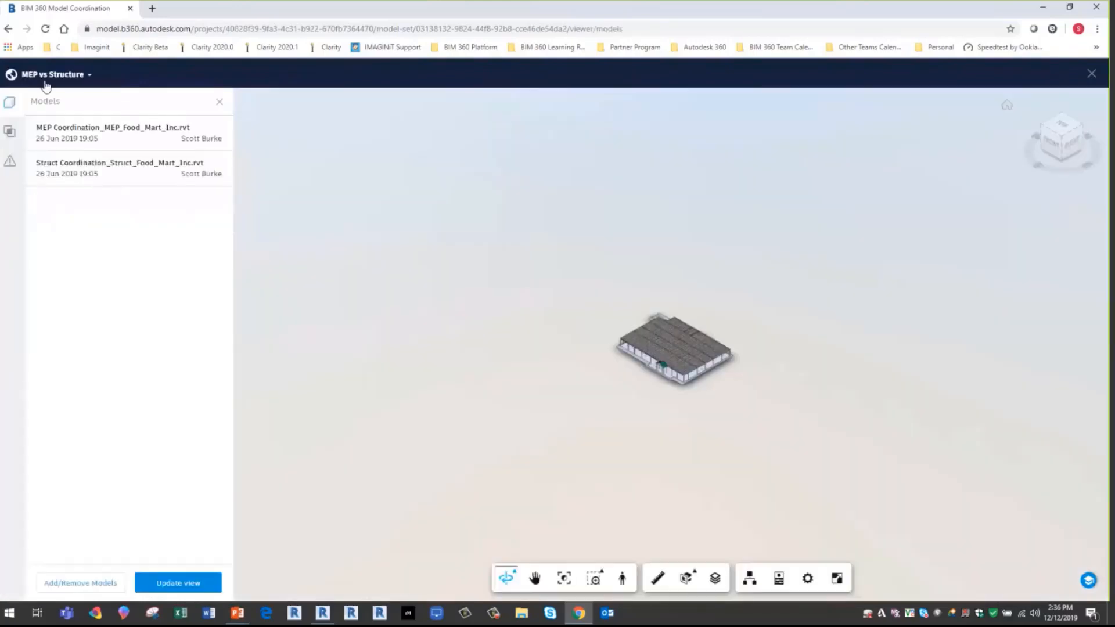
click(9, 131)
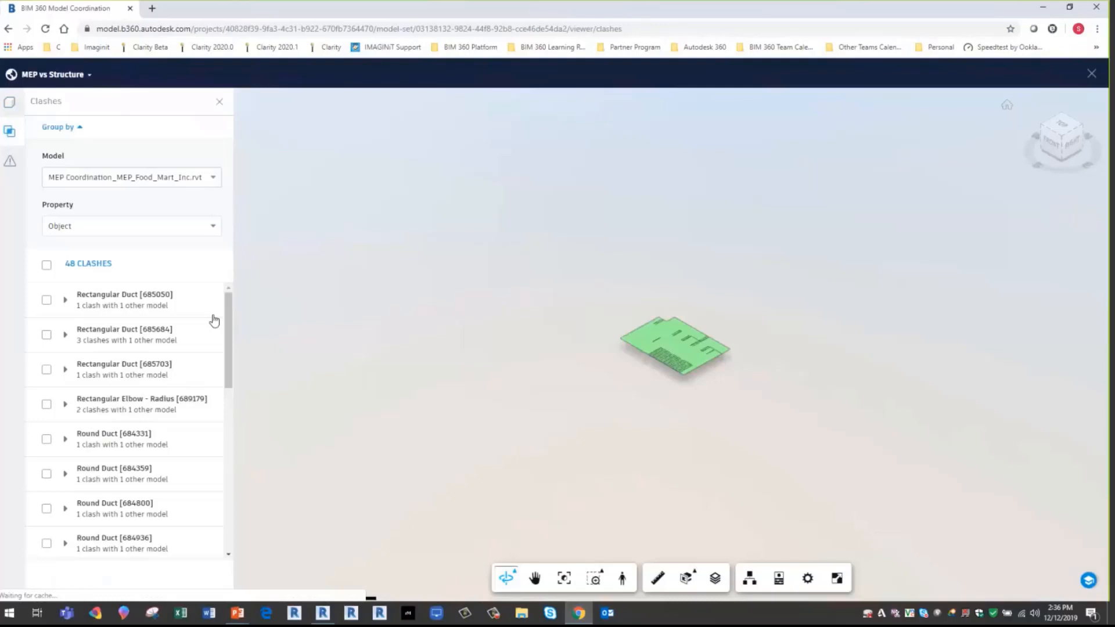
click(110, 438)
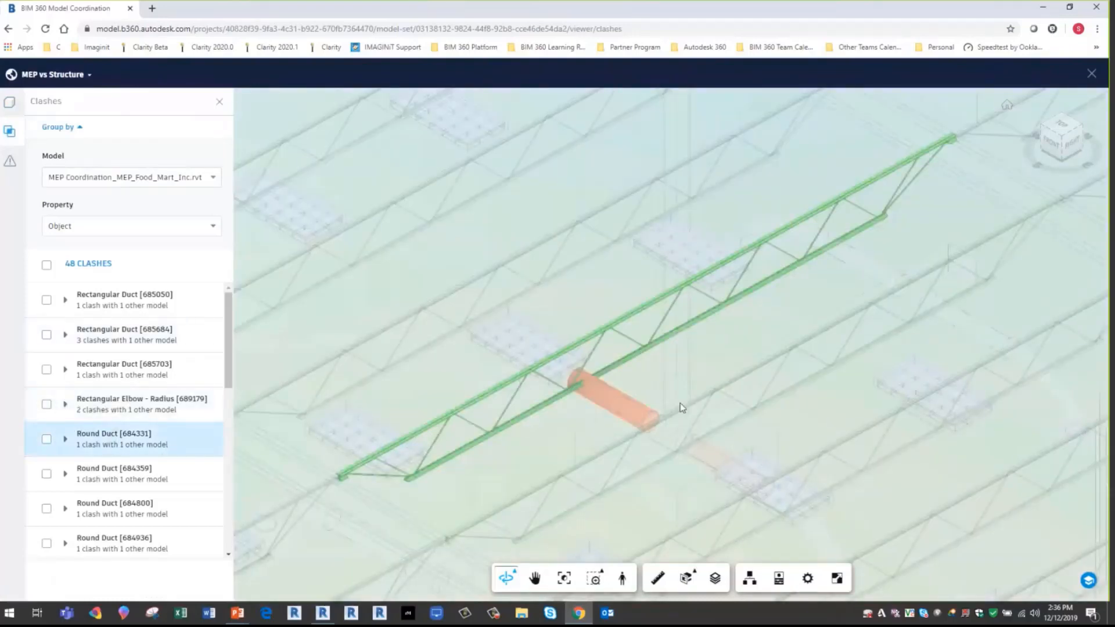
click(46, 439)
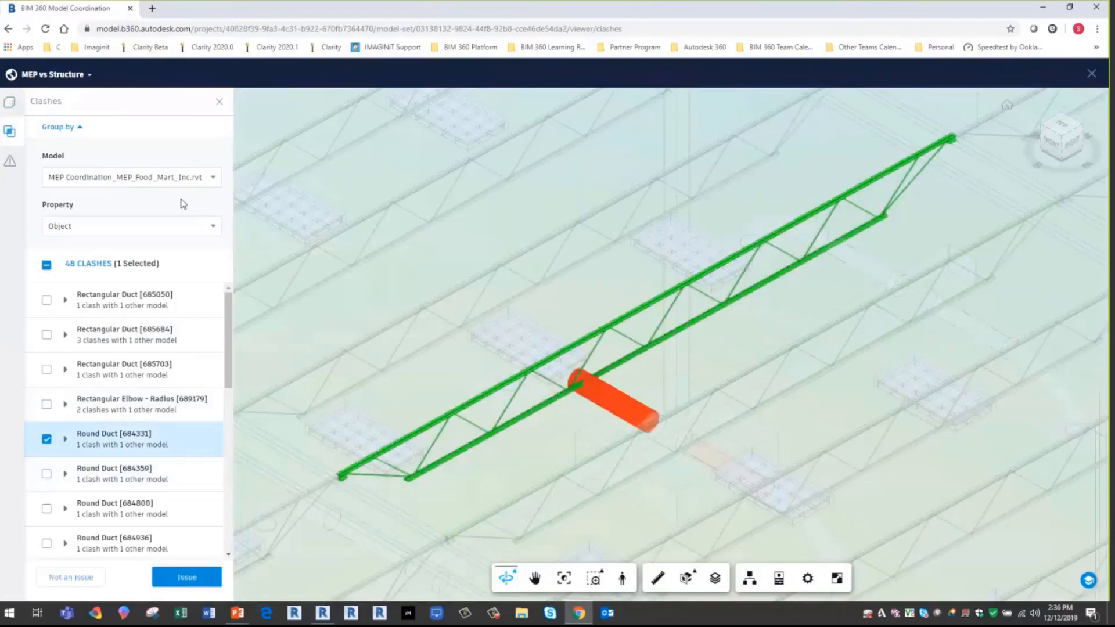
- Show all model objects around the clashing round duct up close, and check the view's update settings without saving
click(11, 104)
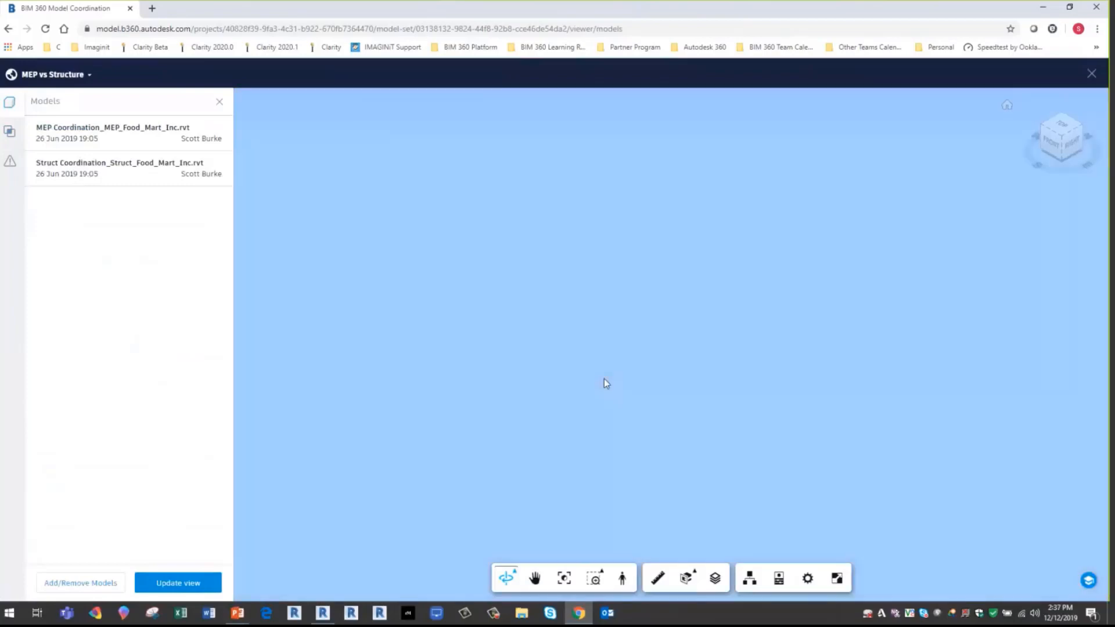
right_click(604, 383)
click(629, 408)
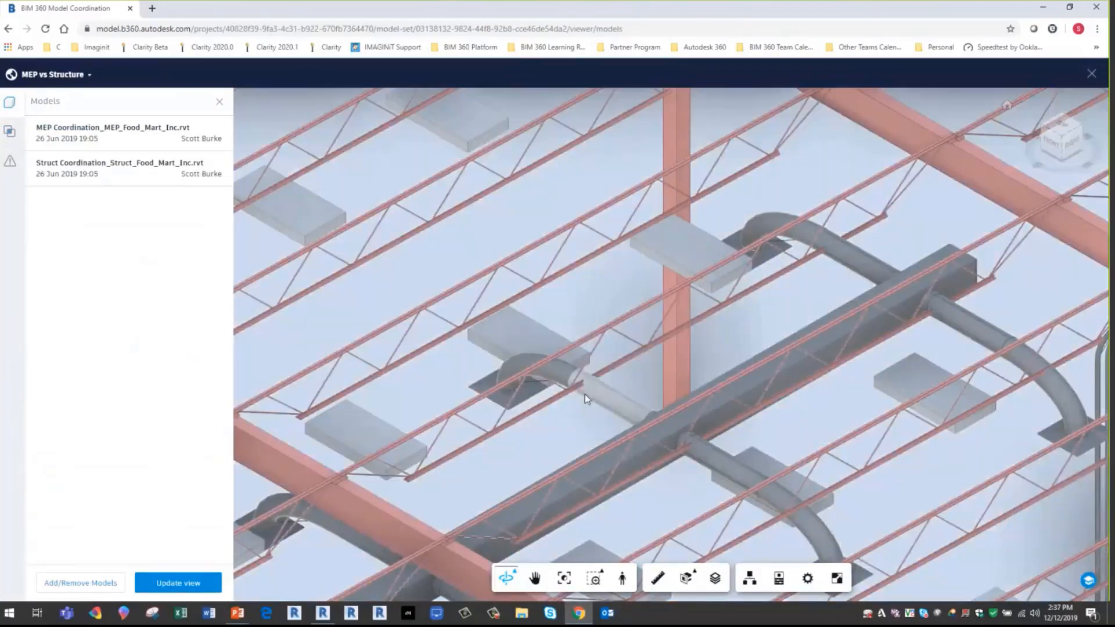
scroll(585, 395, up, 5)
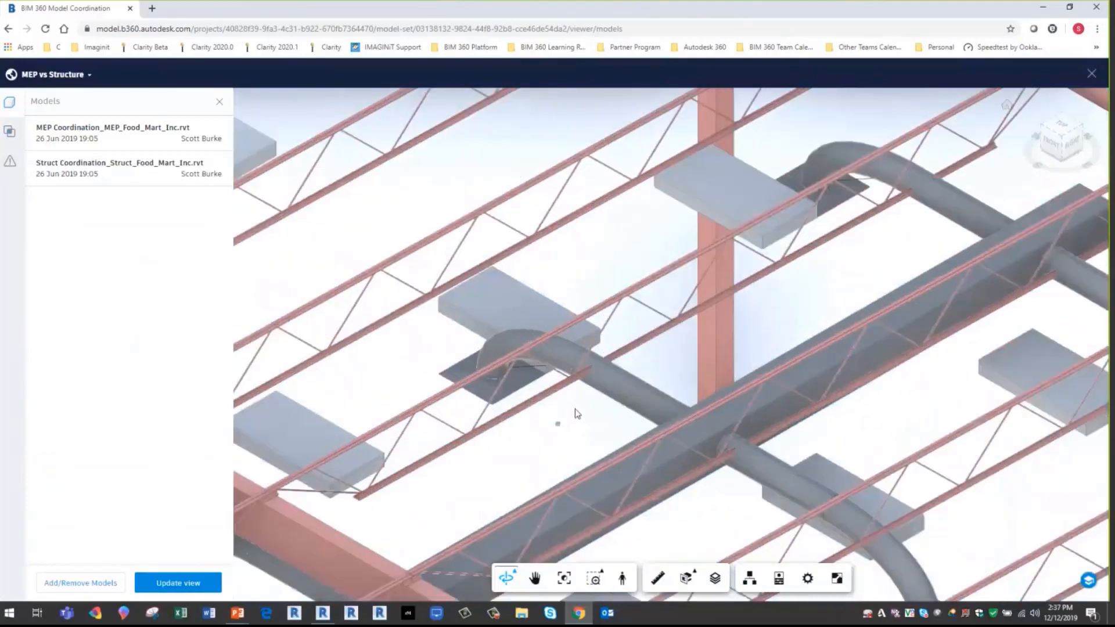
scroll(575, 396, up, 3)
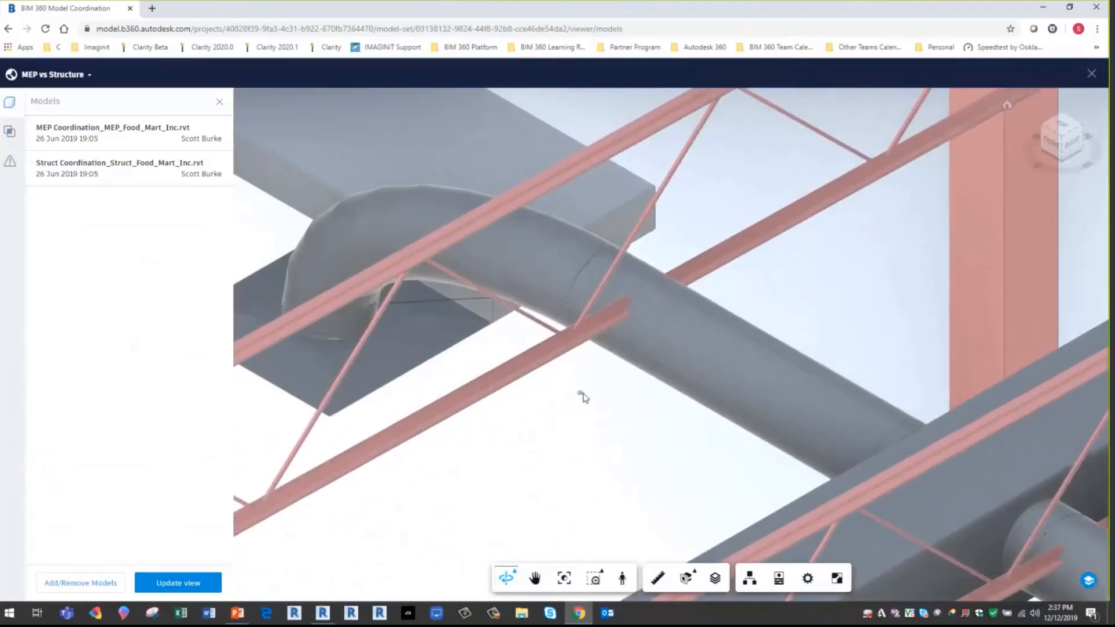
middle_drag(617, 407, 631, 395)
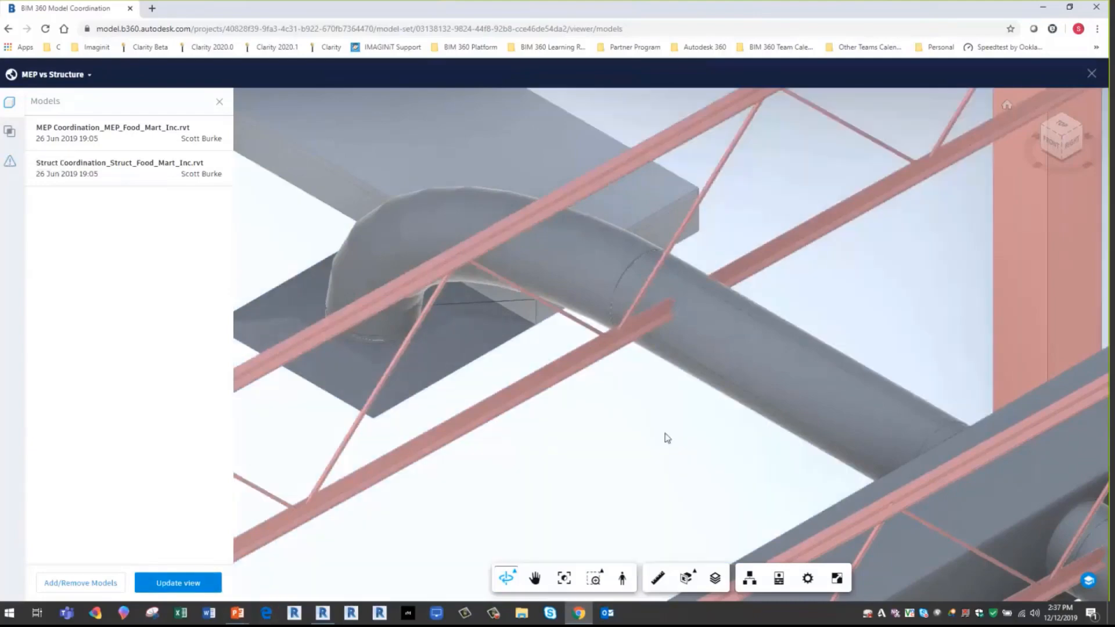
click(184, 584)
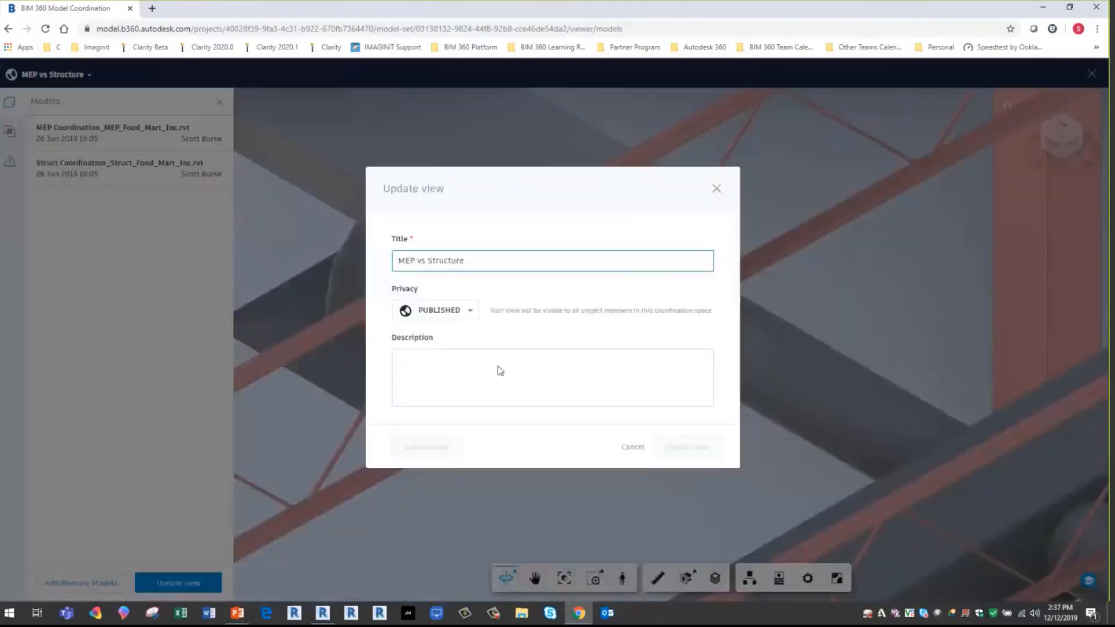
click(632, 448)
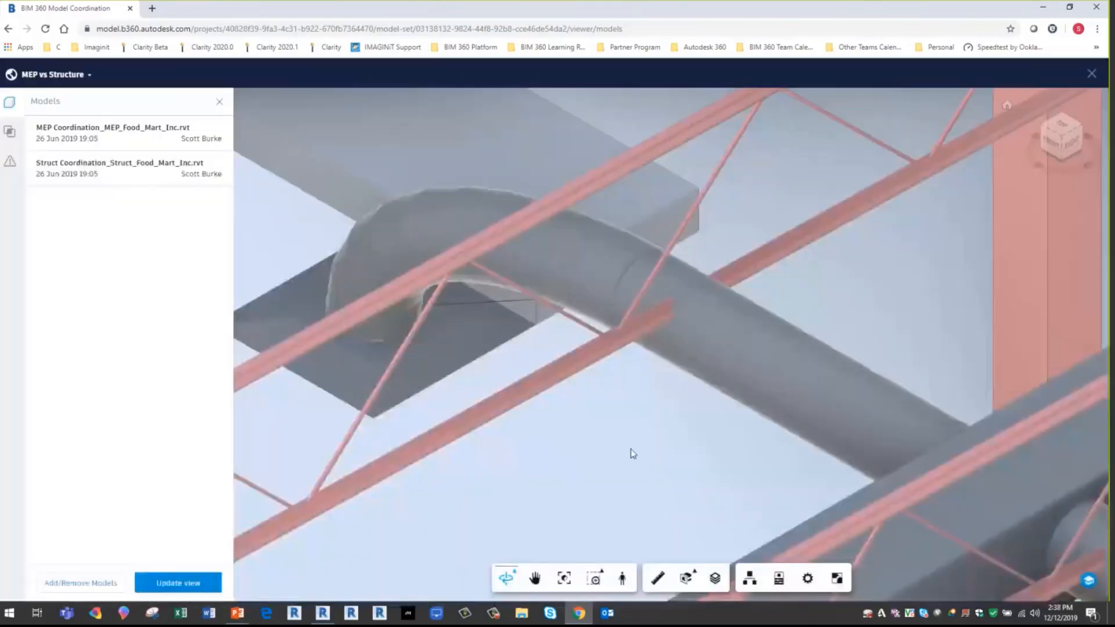
- Select the clashing round duct, its elbow and the crossing joist, and open the view's issues
click(706, 326)
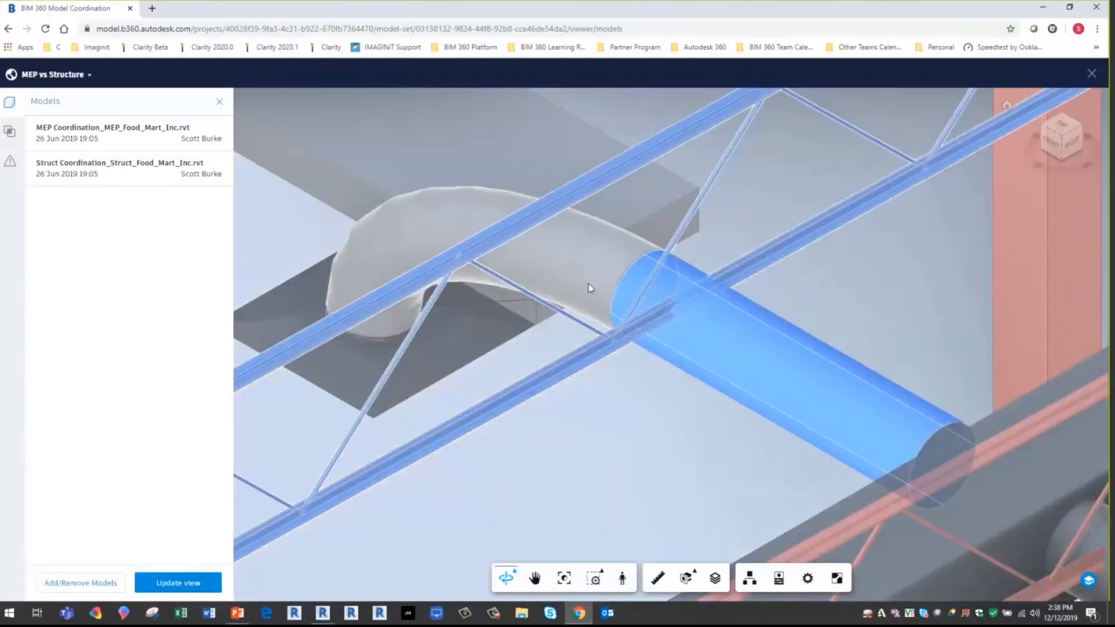
ctrl+click(602, 292)
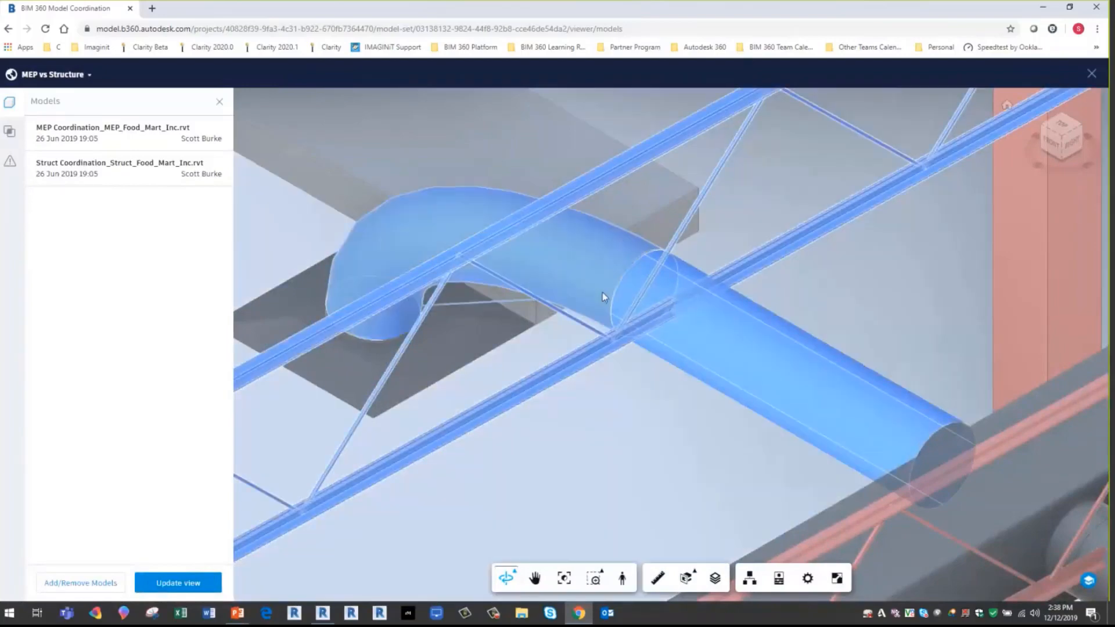
click(10, 161)
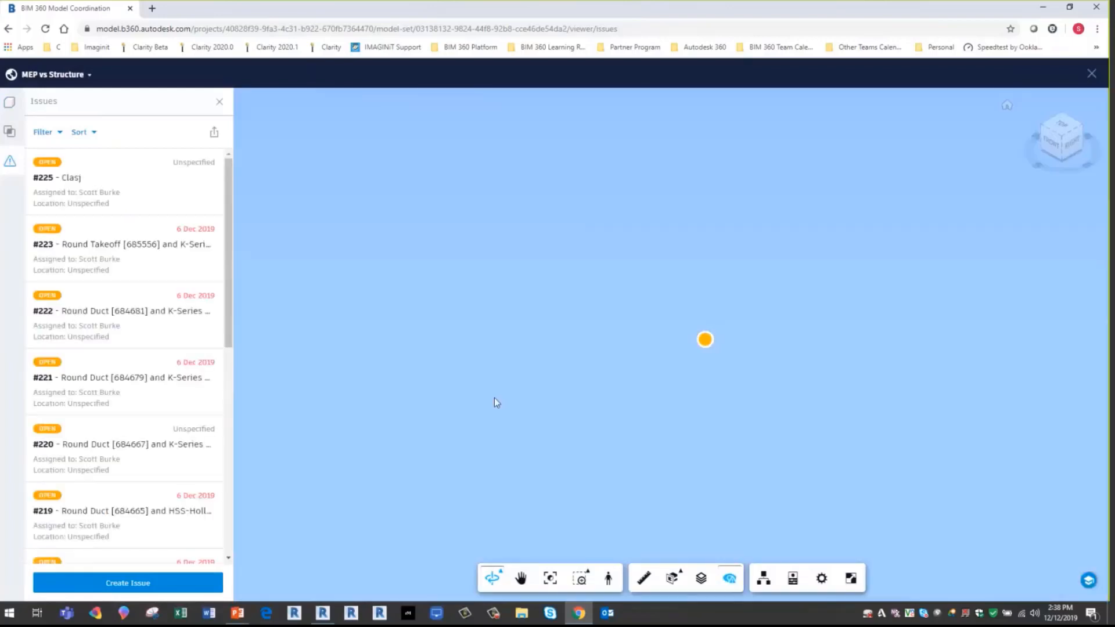
- Show all model objects and select the round duct, its elbow and the crossing joist again
right_click(515, 396)
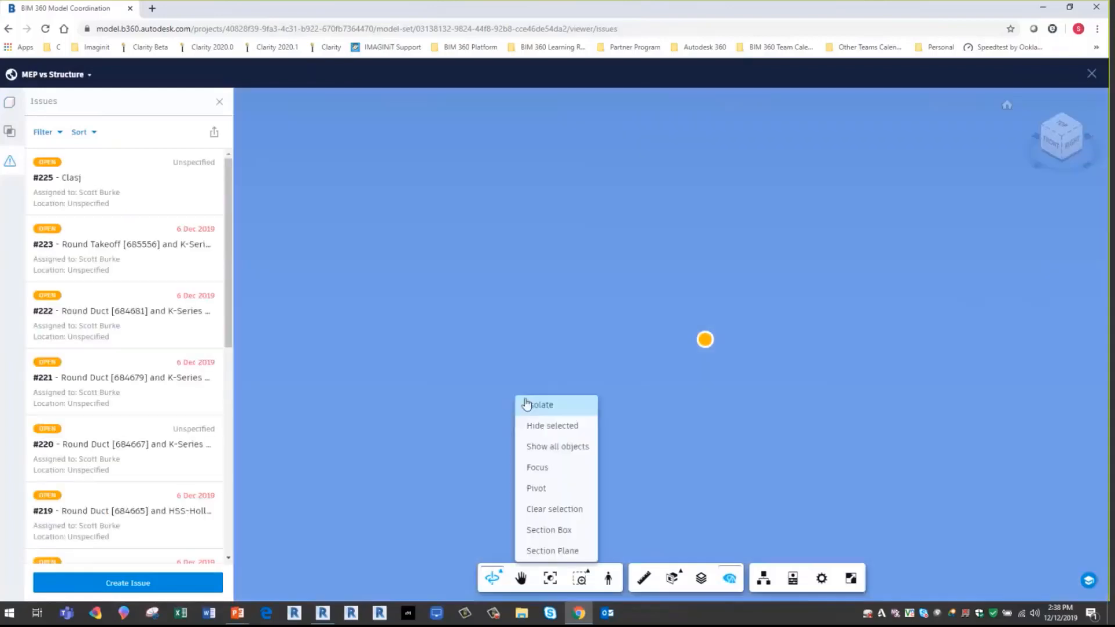
click(550, 427)
click(768, 356)
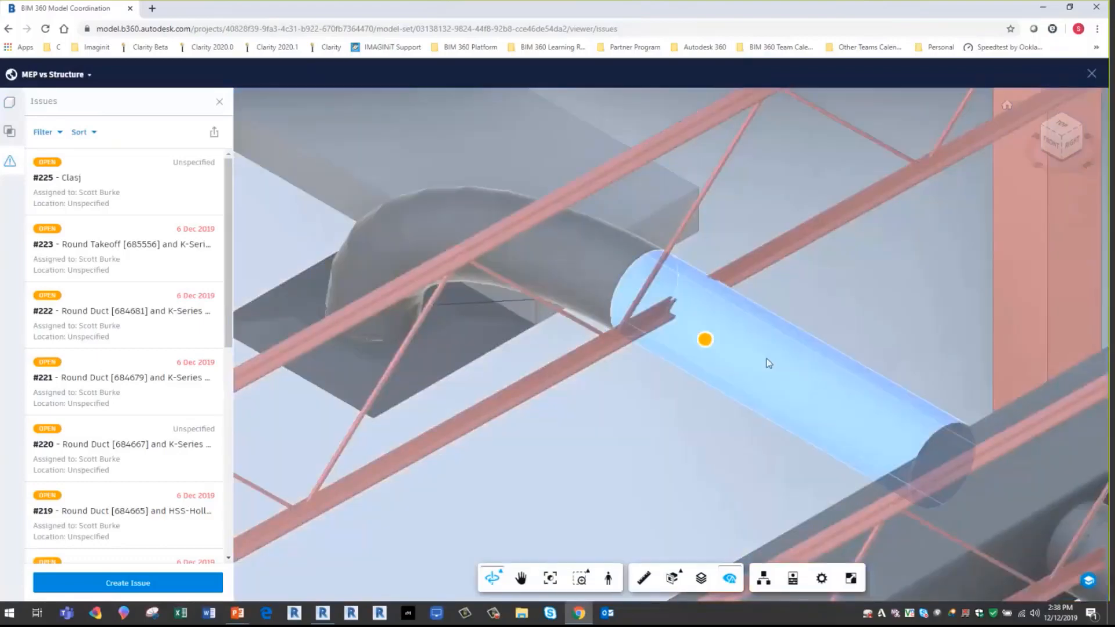
ctrl+click(587, 281)
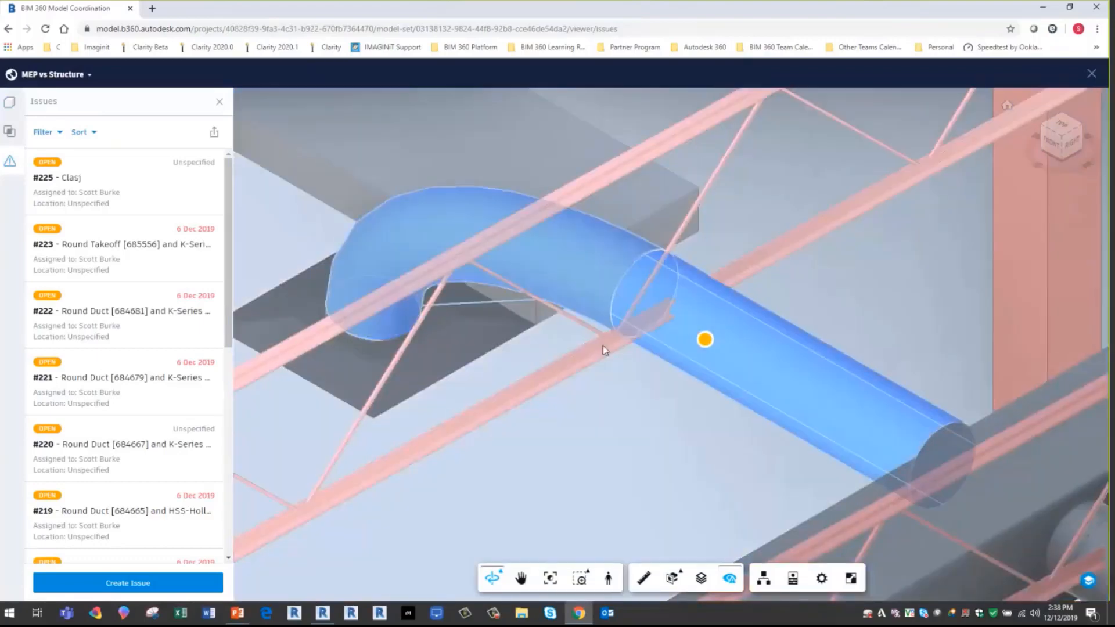
ctrl+click(605, 344)
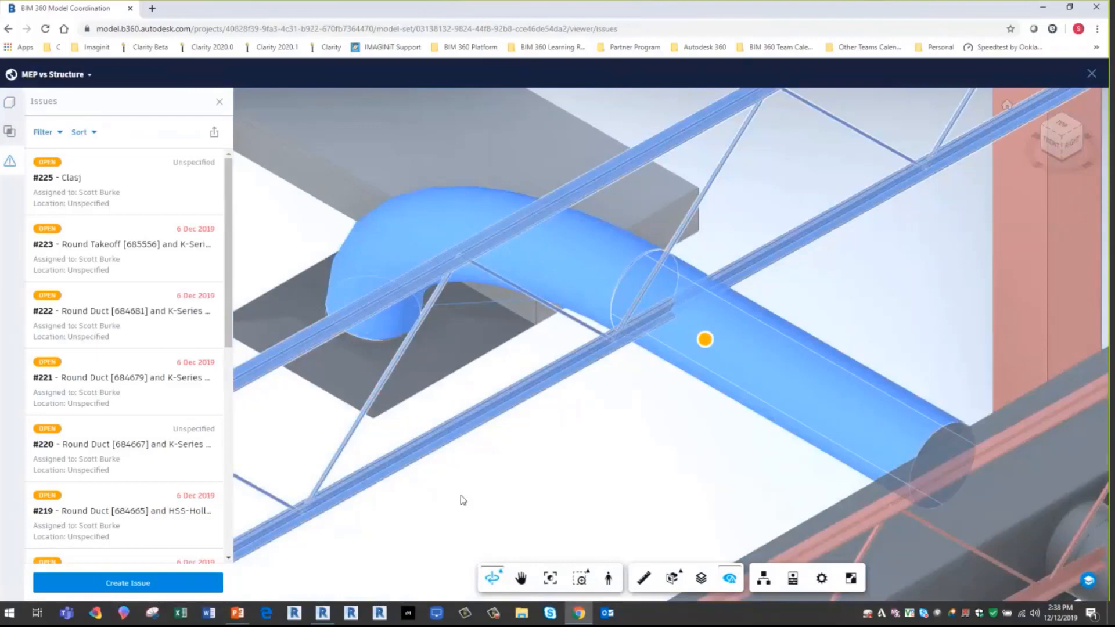
- Start a new Coordination issue pinned on the model beside the duct and joist crossing, and title it "Manual Issue"
click(123, 583)
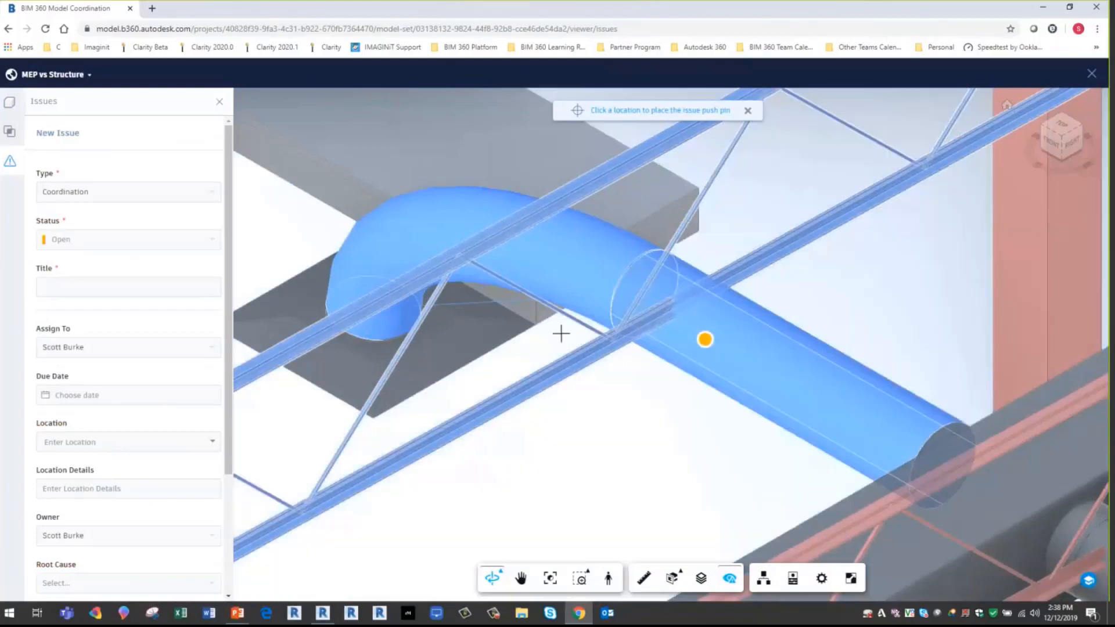
click(561, 333)
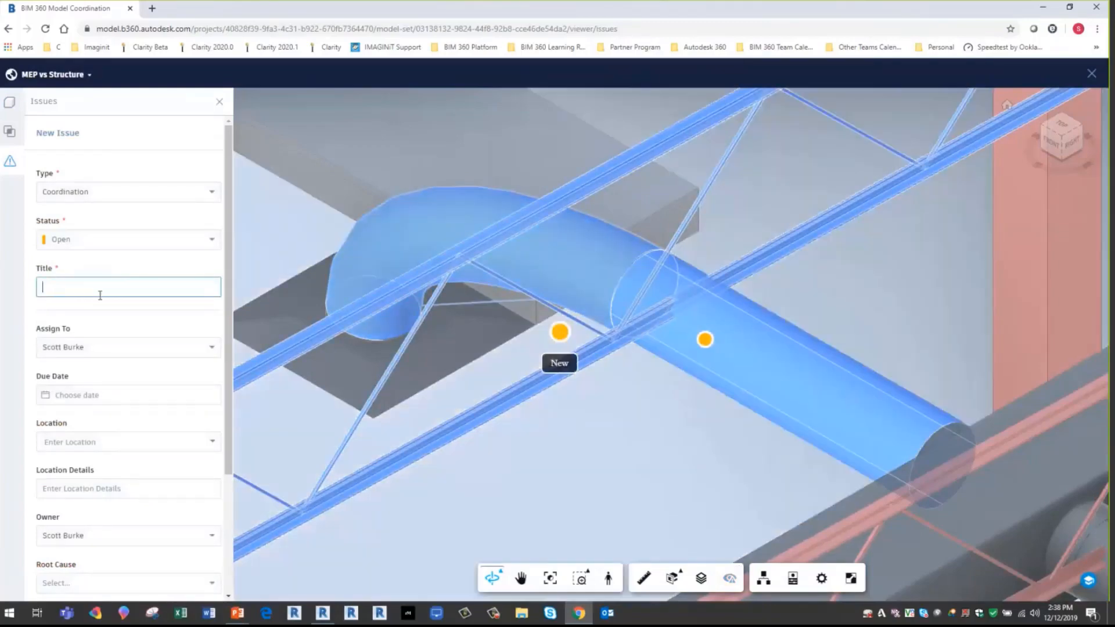
text(Manula Issue)
right_click(60, 290)
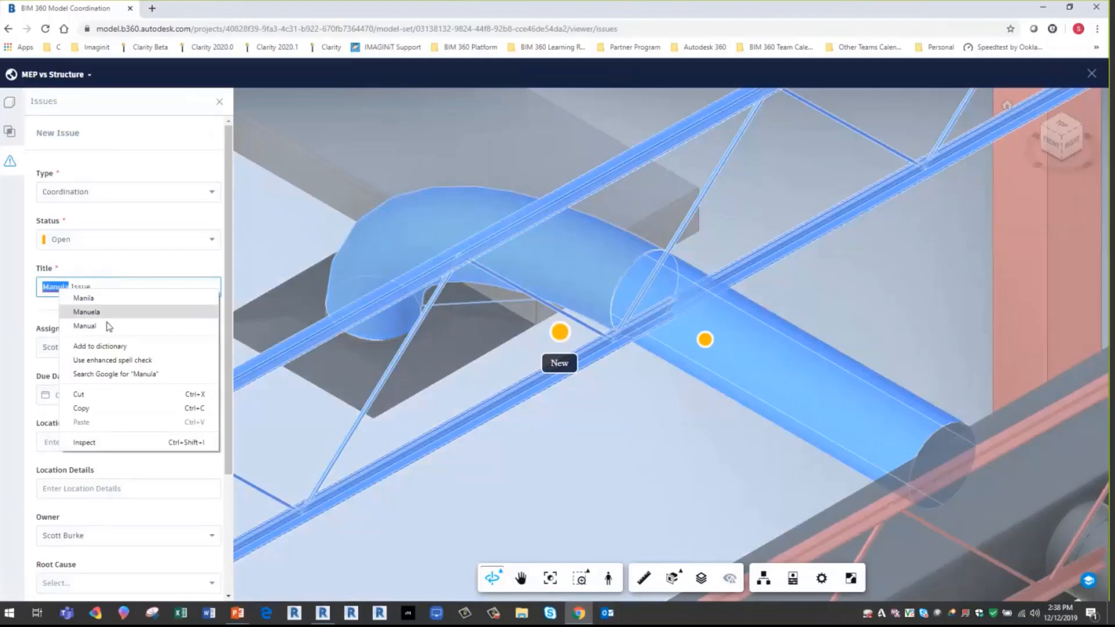
click(85, 325)
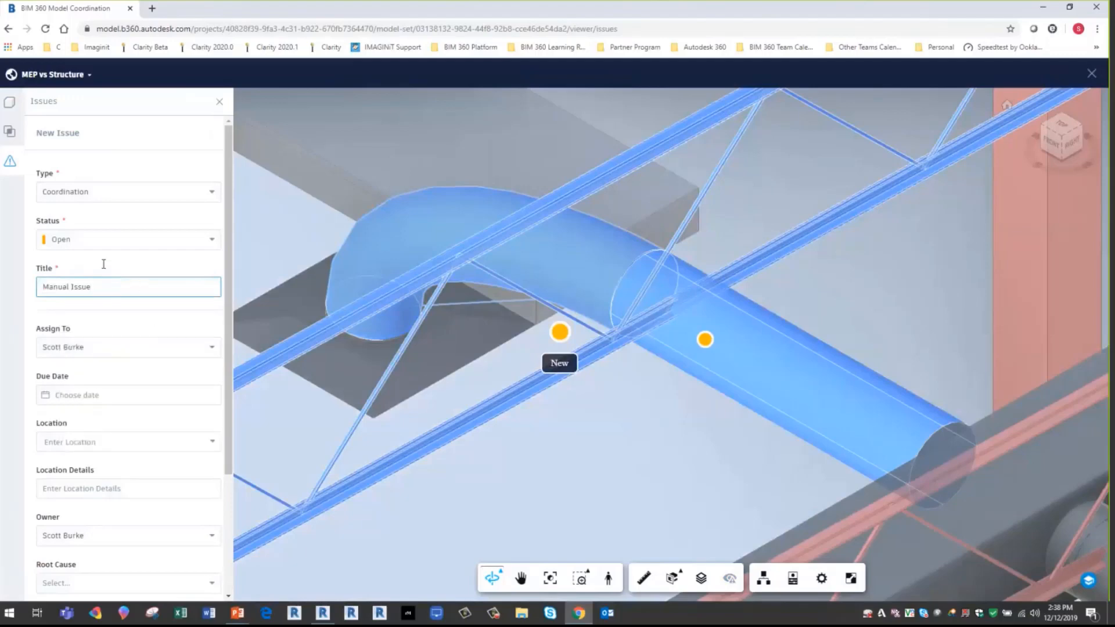
- Set the new issue's due date to Dec 19 and its location to Main Building > Plenum
click(104, 396)
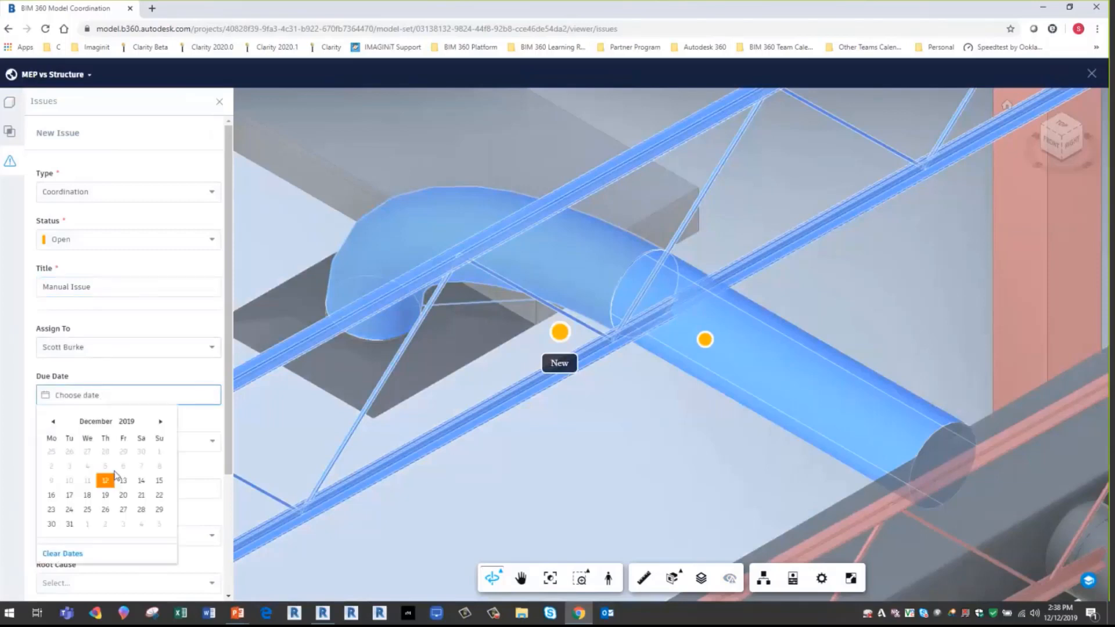
click(106, 496)
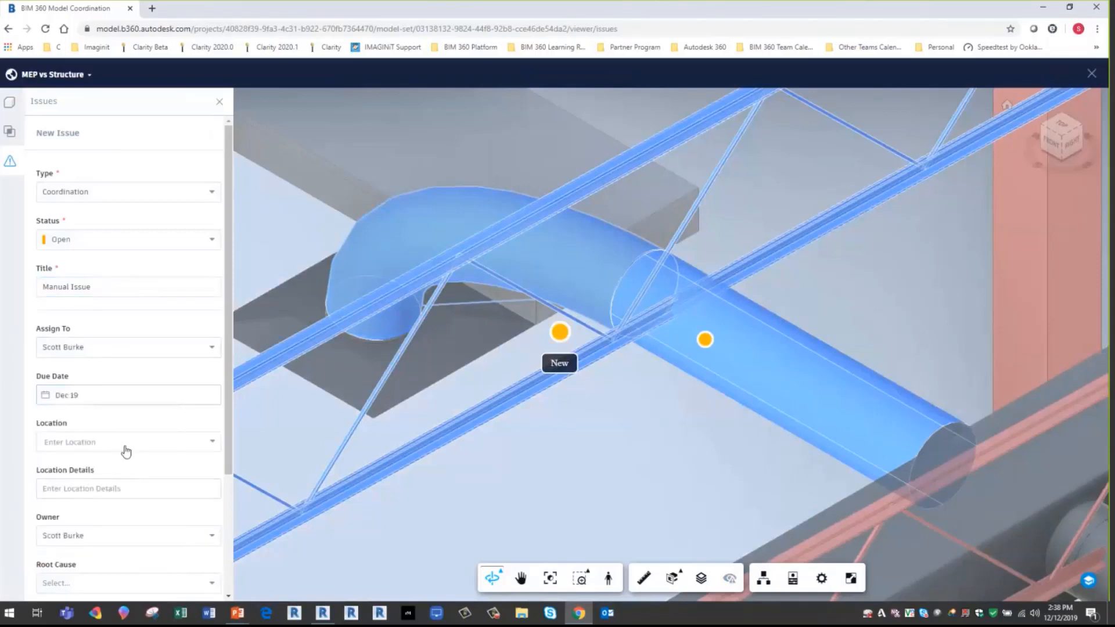
scroll(183, 409, down, 1)
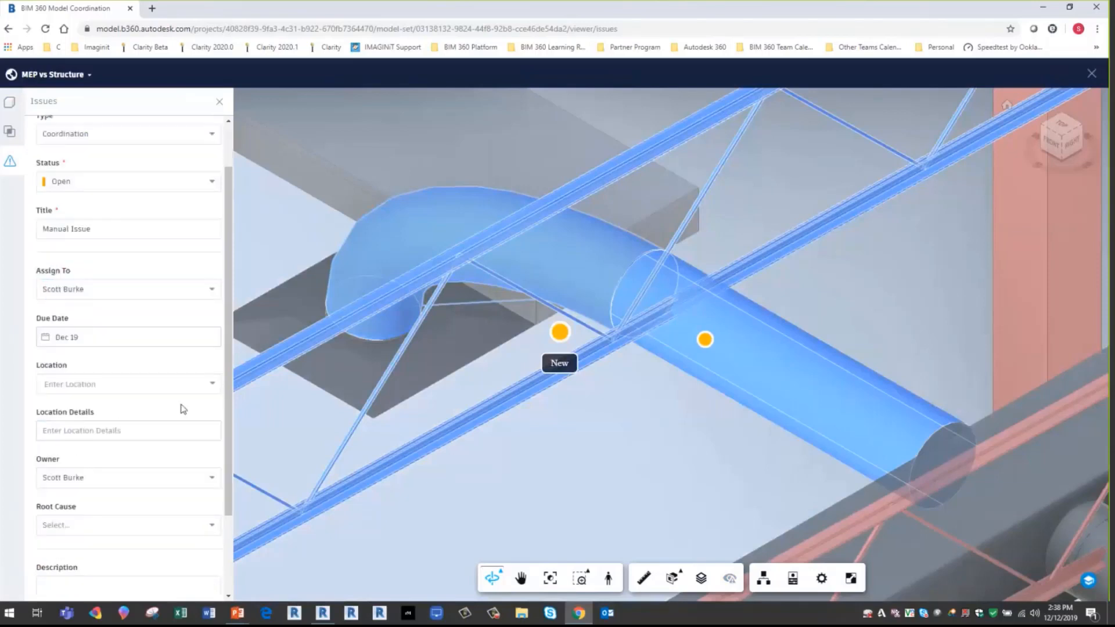
click(212, 384)
click(45, 407)
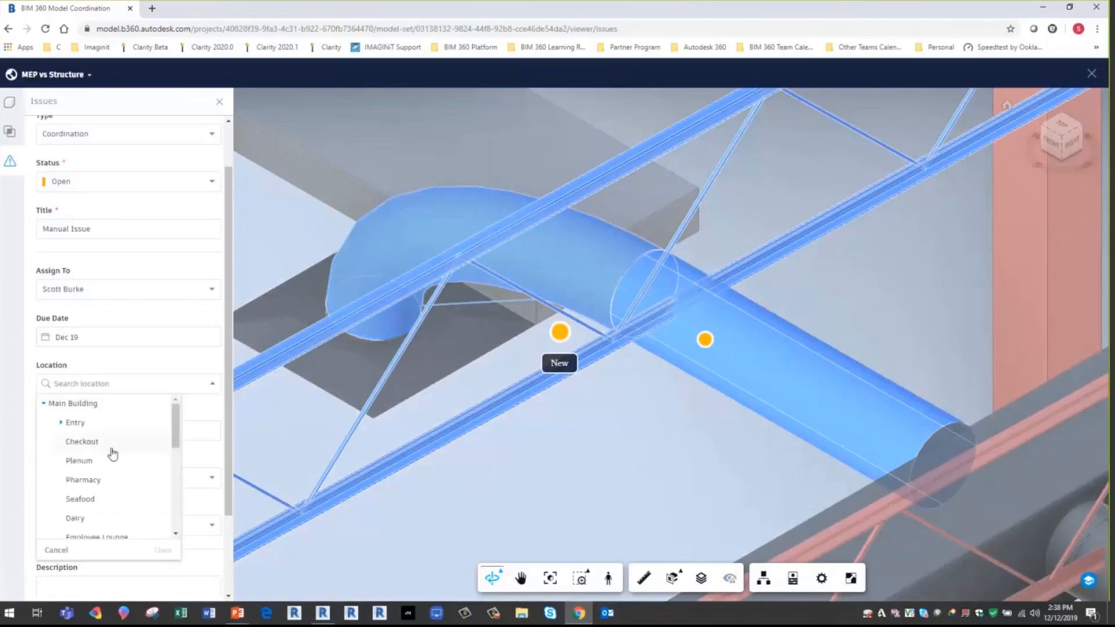
click(83, 465)
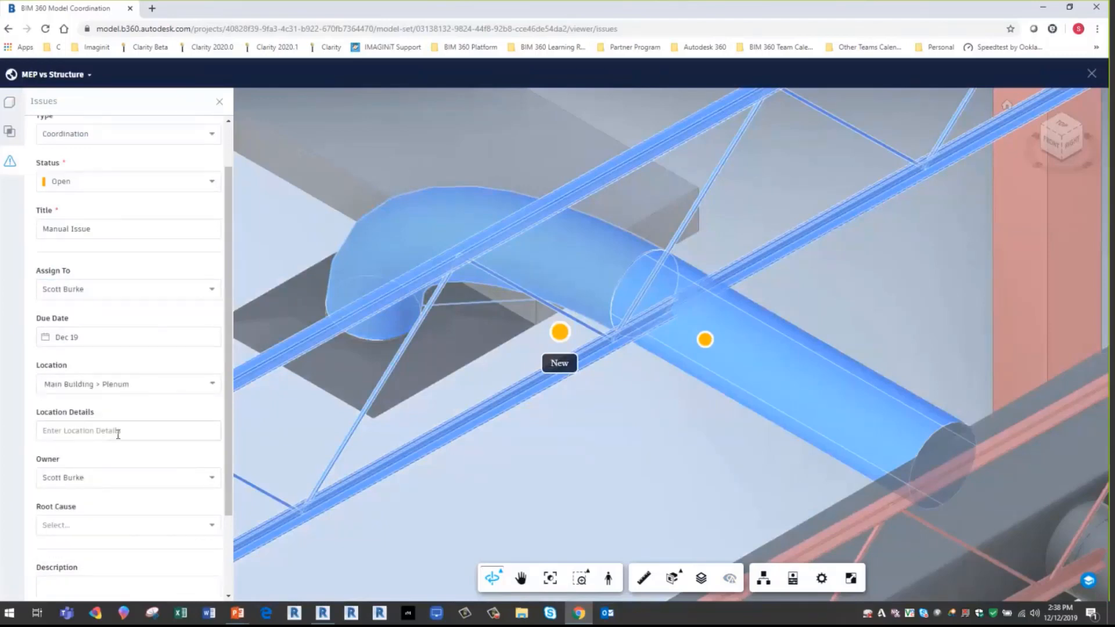
- Set the issue's root cause to Design Coordination and create the issue
scroll(84, 467, down, 1)
click(87, 469)
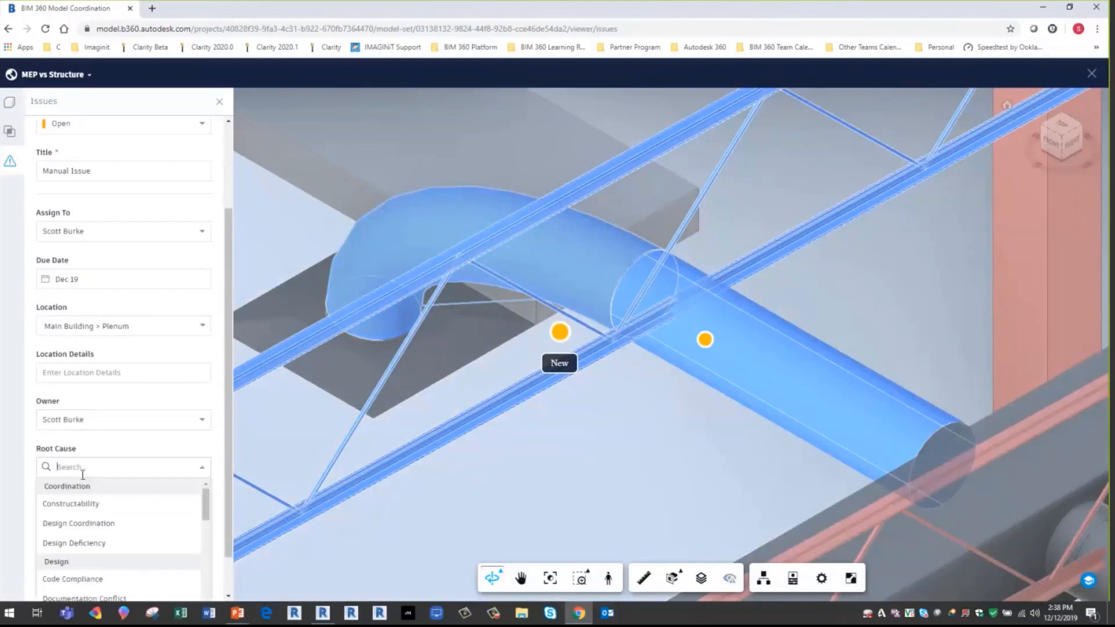
click(77, 524)
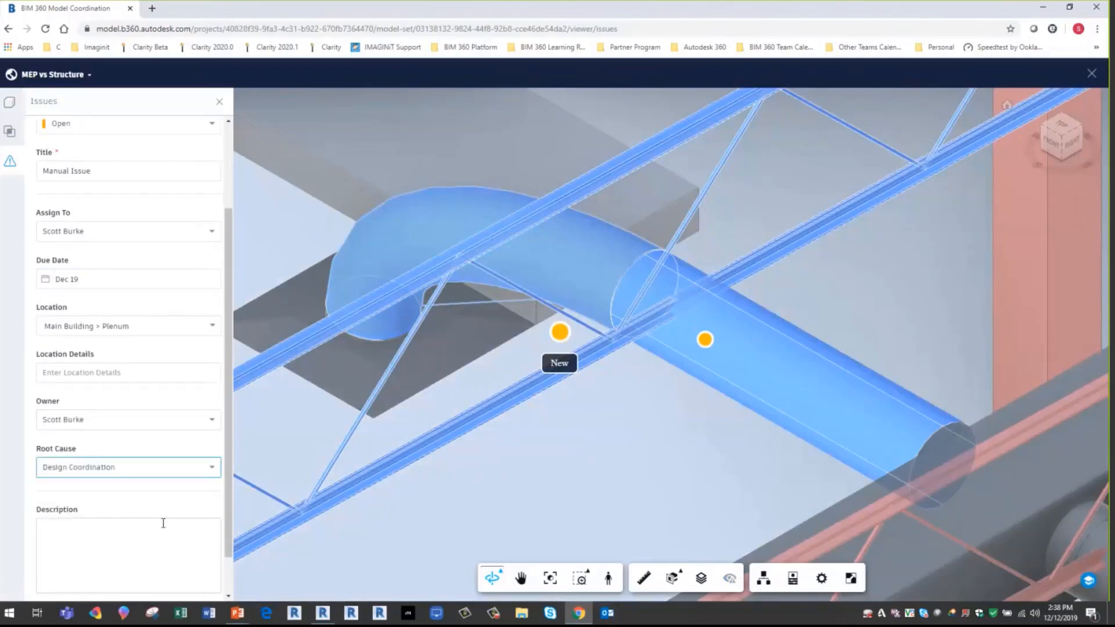
scroll(166, 525, down, 1)
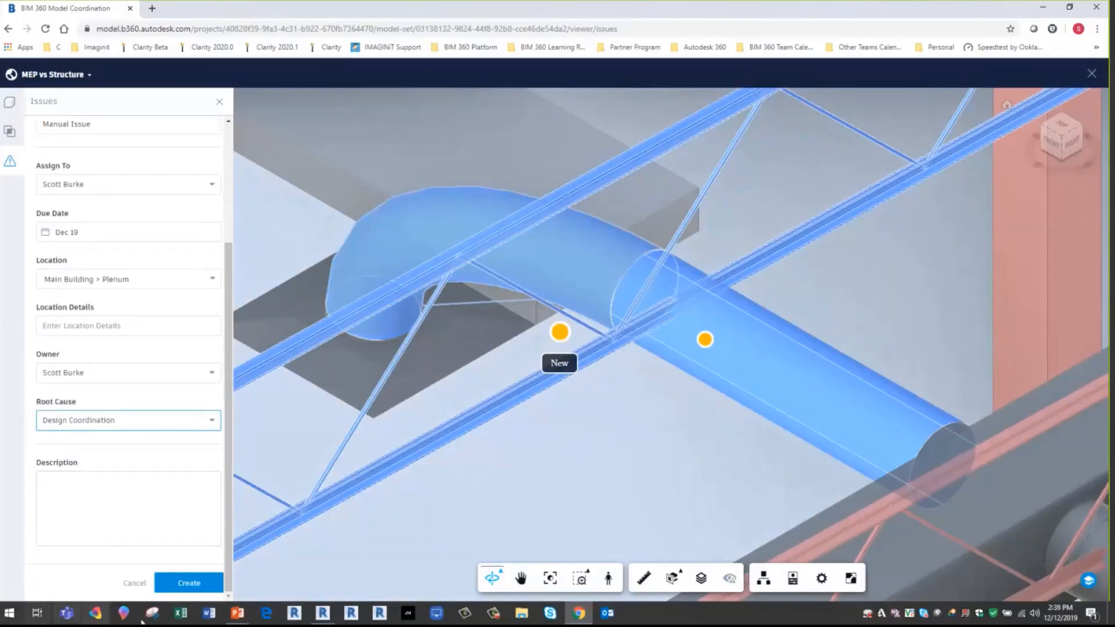
click(184, 583)
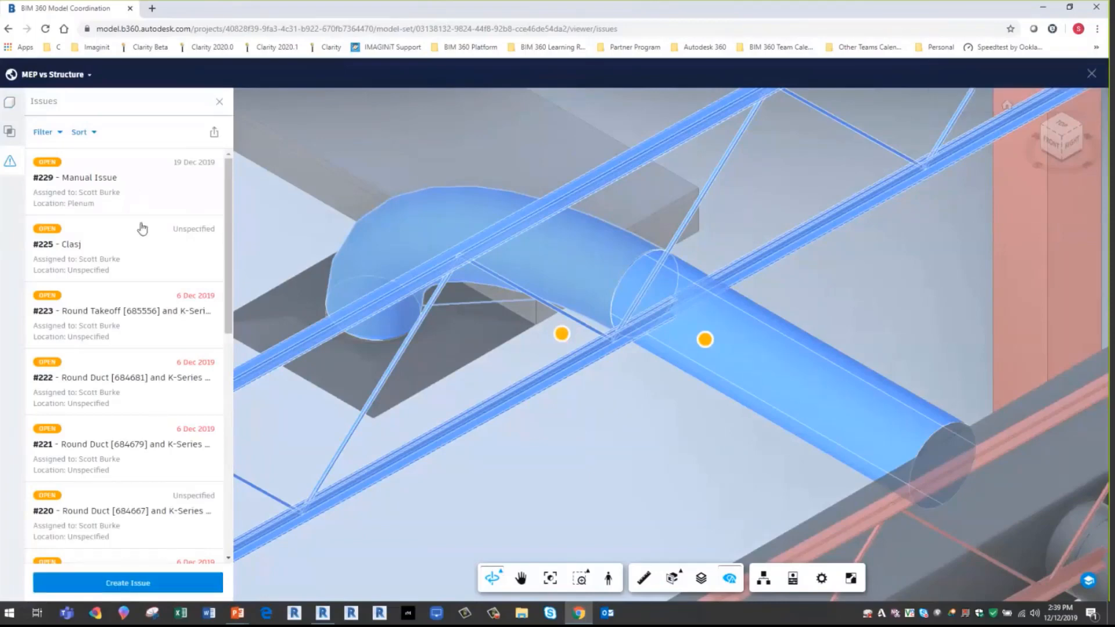
- Open the Manual Issue from the issues list and view its attached screenshot full size
click(128, 194)
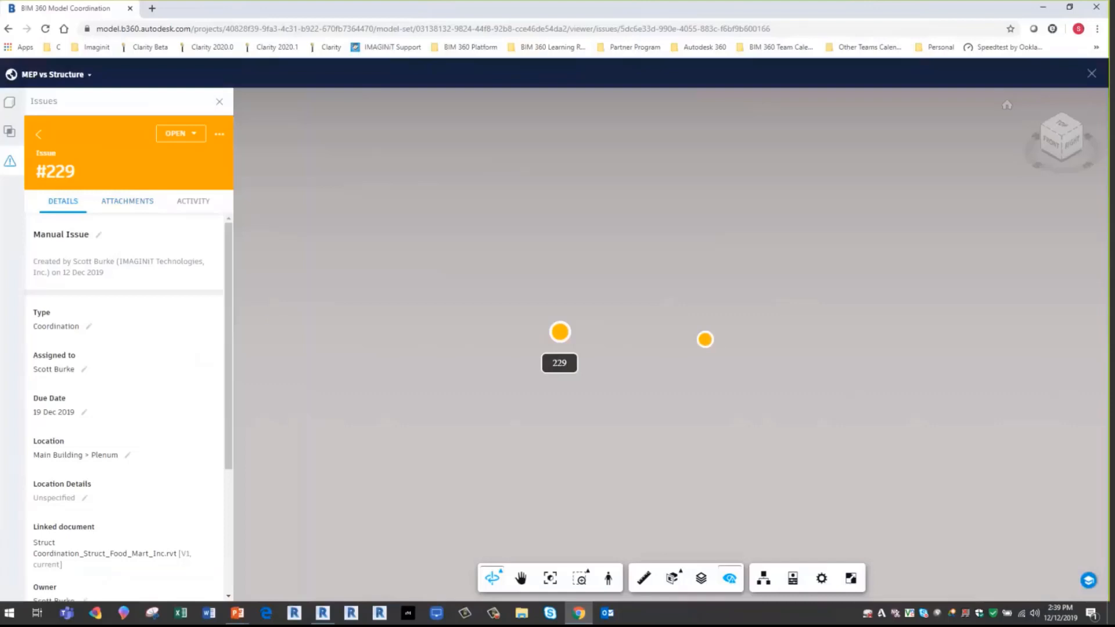
click(139, 203)
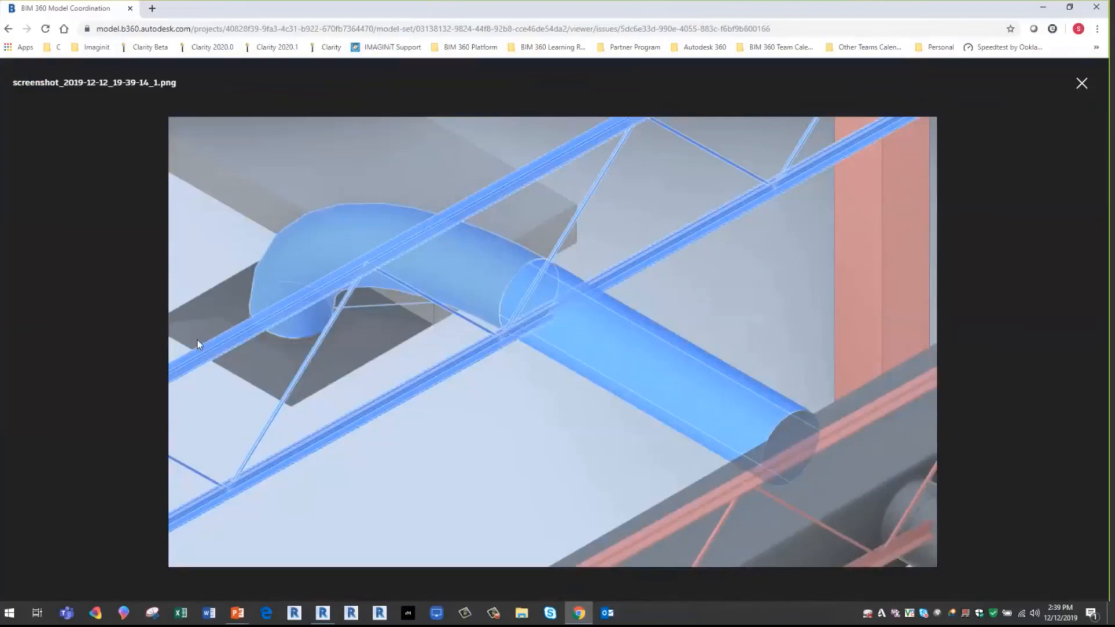
click(1082, 85)
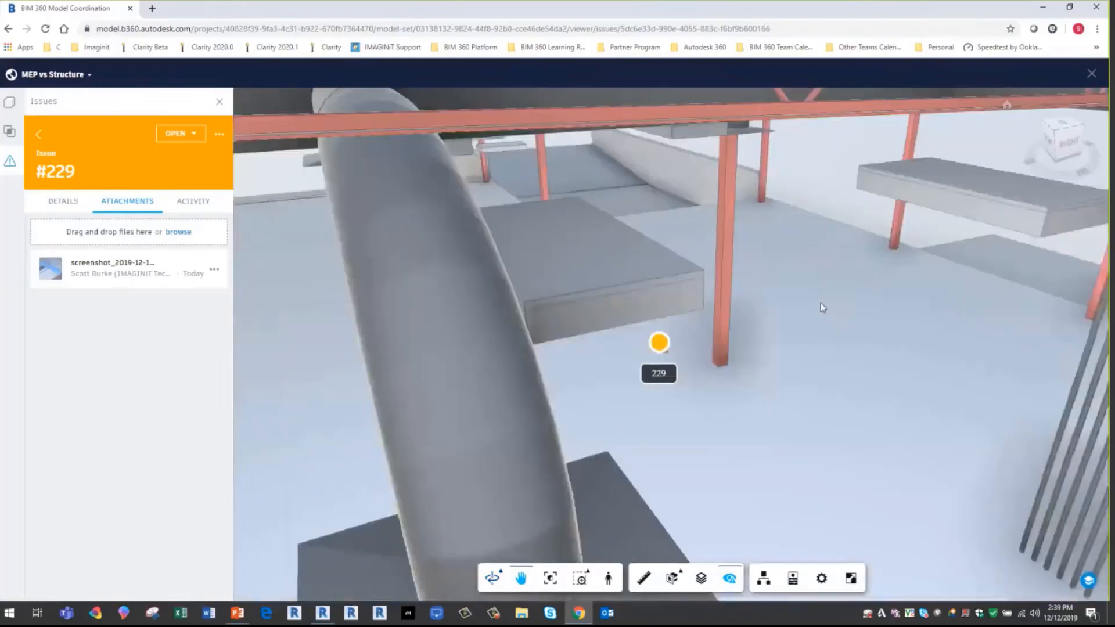
shift+middle_drag(821, 302, 685, 423)
scroll(576, 327, up, 3)
scroll(467, 289, up, 3)
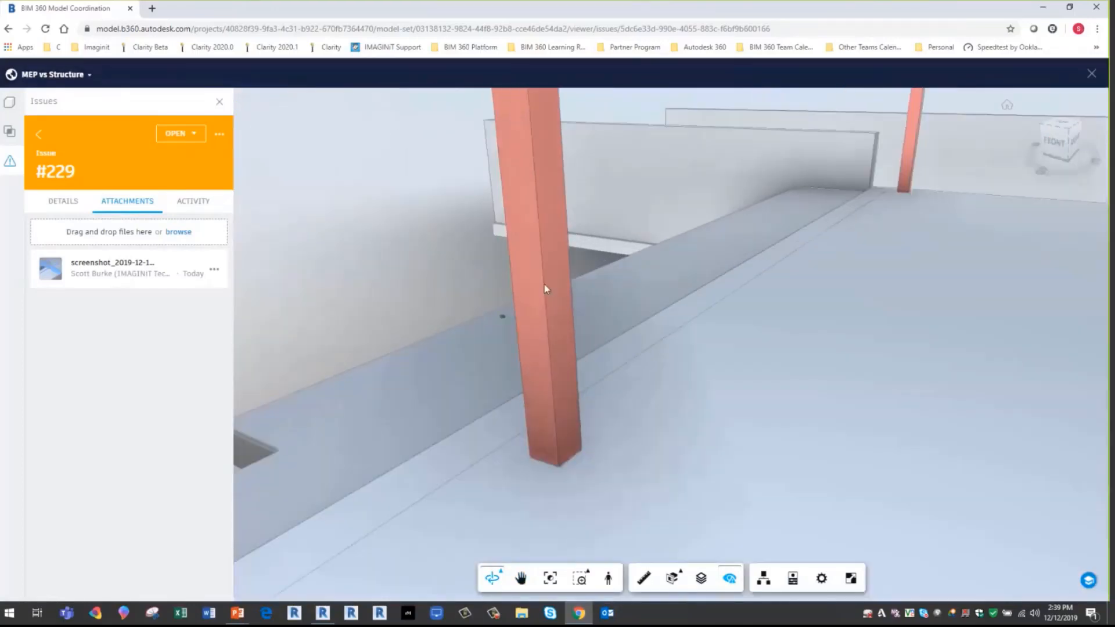
scroll(546, 290, down, 2)
scroll(547, 221, up, 2)
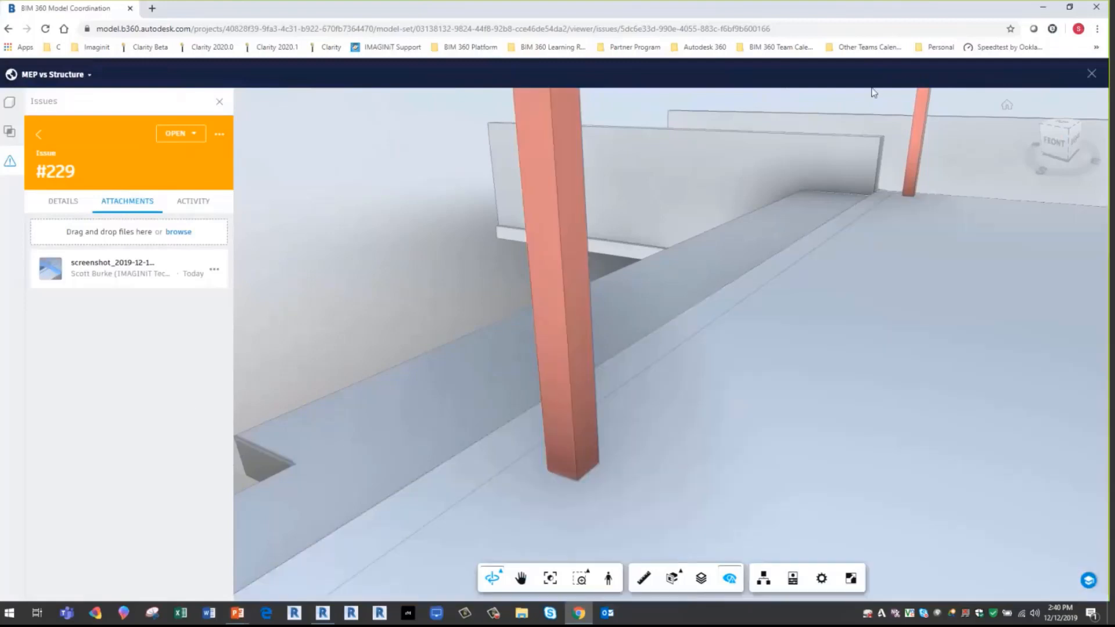
- Close the MEP vs Structure view and switch to the project's issues in the Document Management module
click(1092, 75)
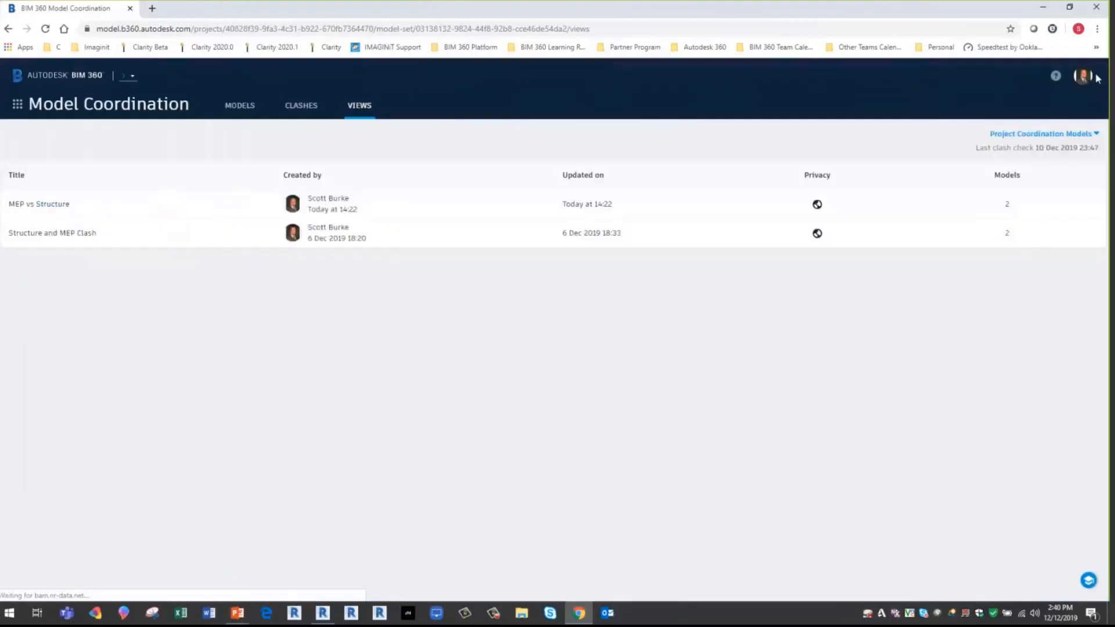
click(18, 107)
click(181, 169)
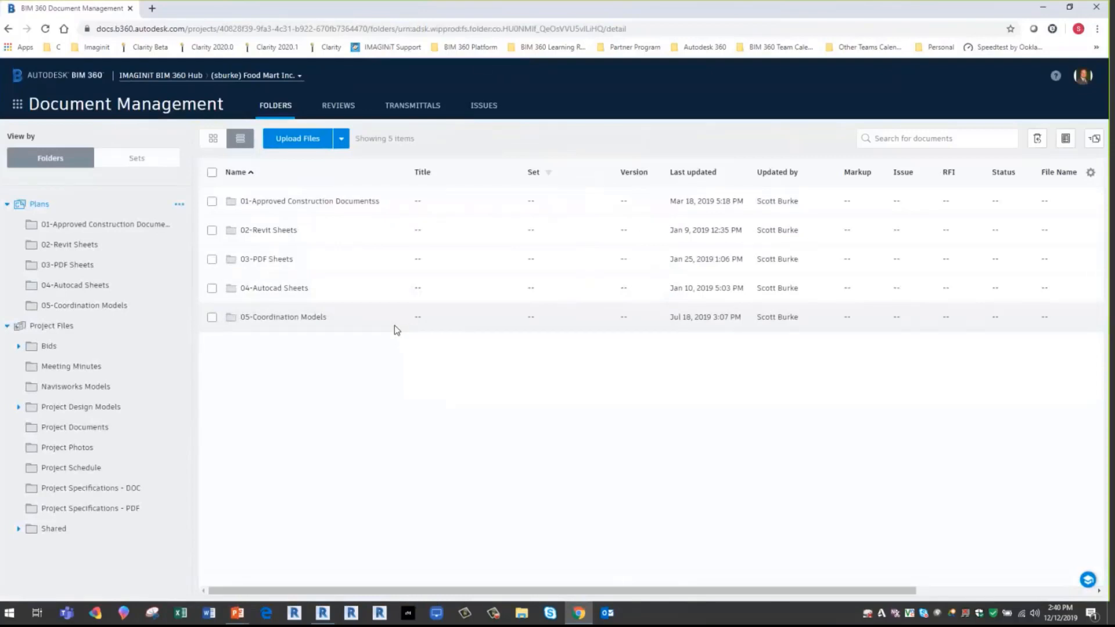
click(484, 106)
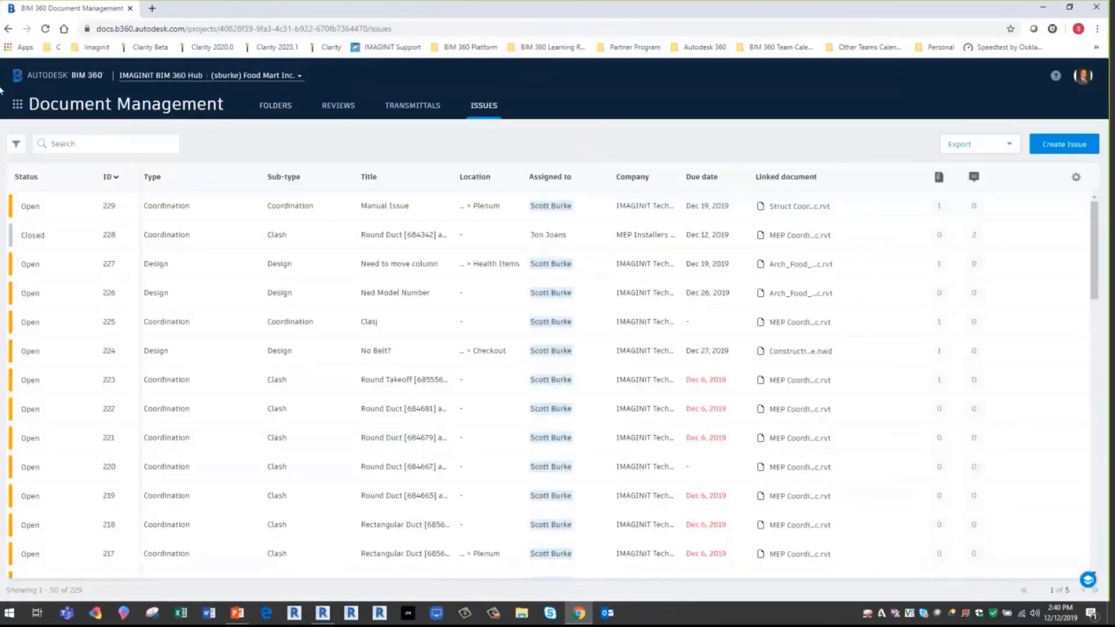
- Open the Manual Issue's details and inspect its pin in the linked document Struct Coordination_Struct_Food_Mart_Inc.rvt
click(78, 210)
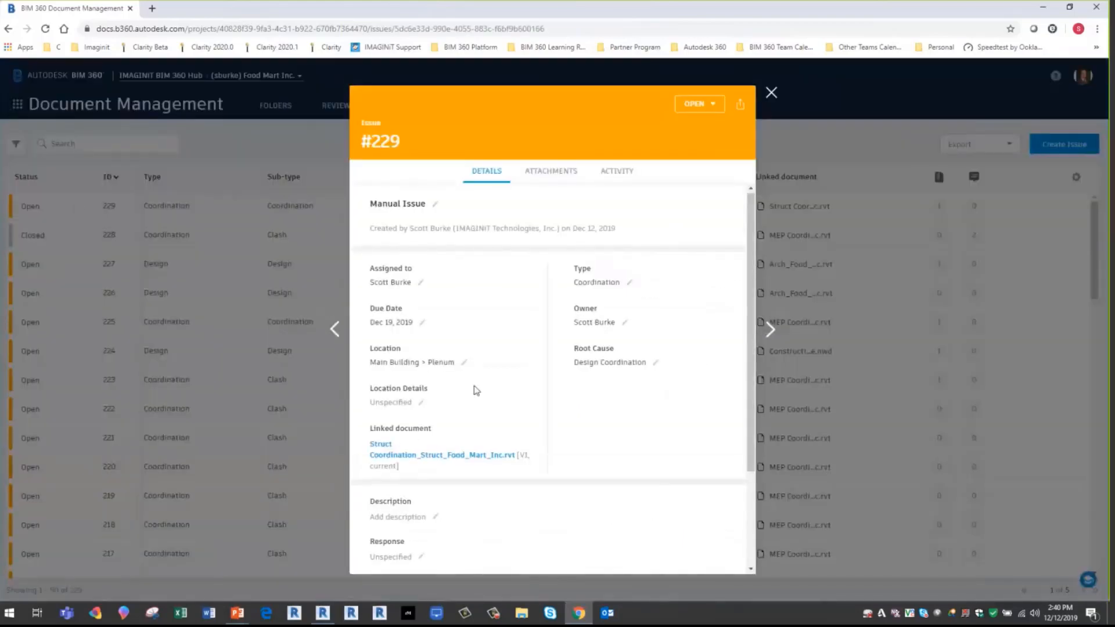
scroll(475, 378, down, 2)
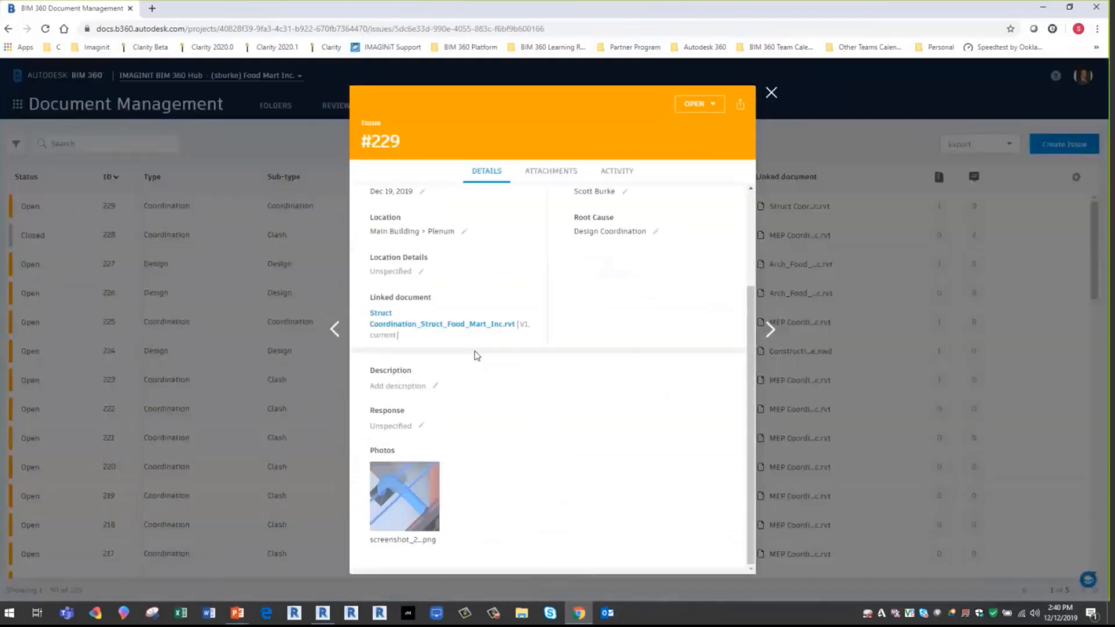
click(449, 329)
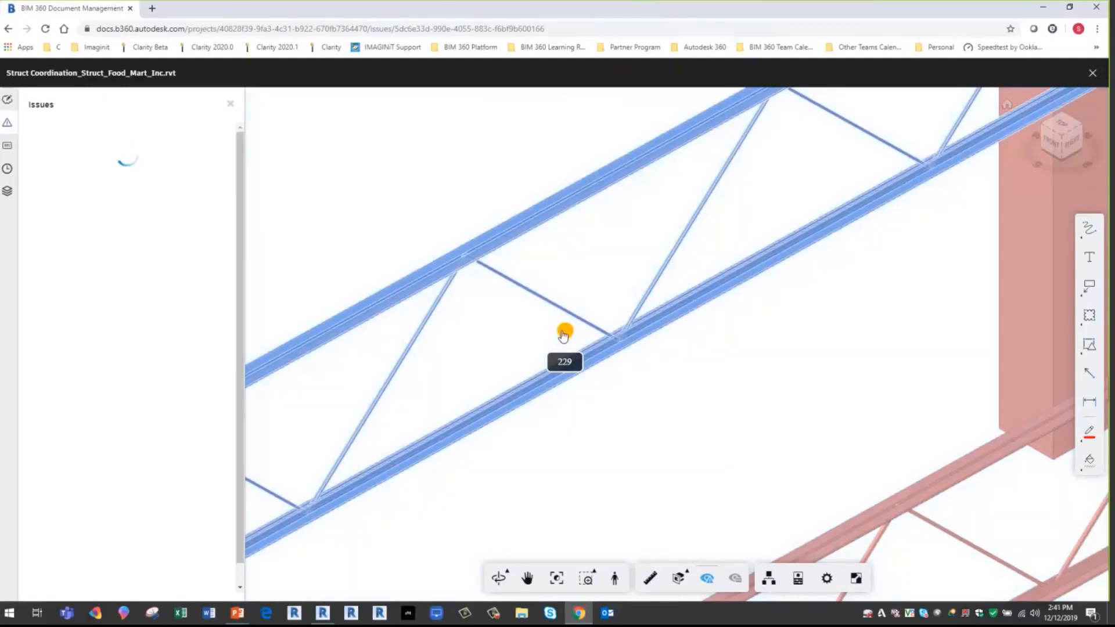
click(564, 332)
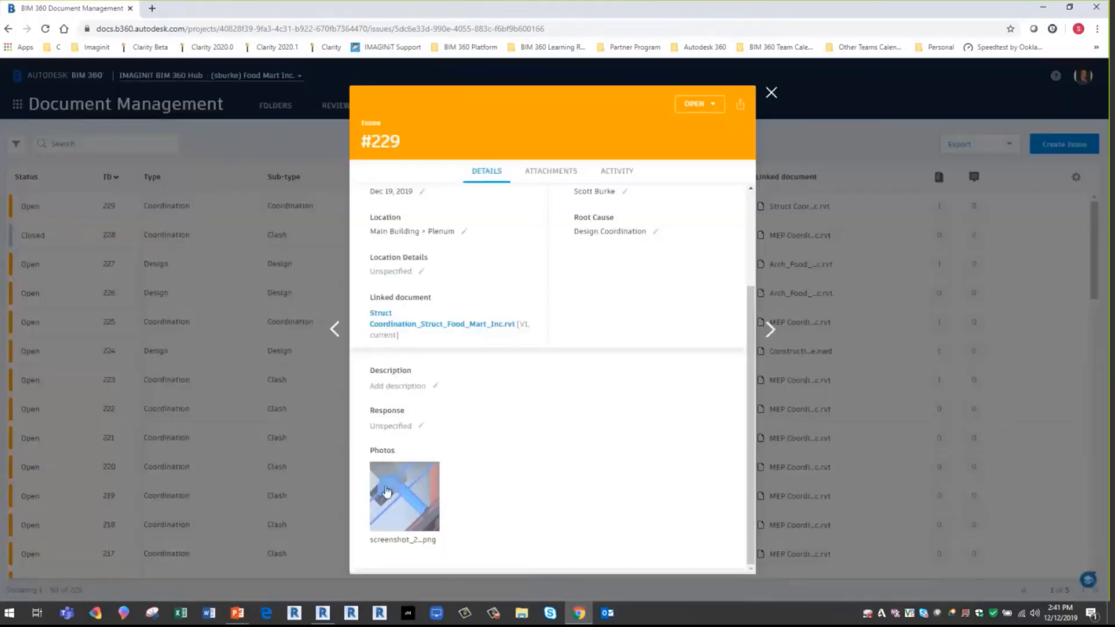
- View the Manual Issue's screenshot photo full size and return to the project's issues list
click(398, 511)
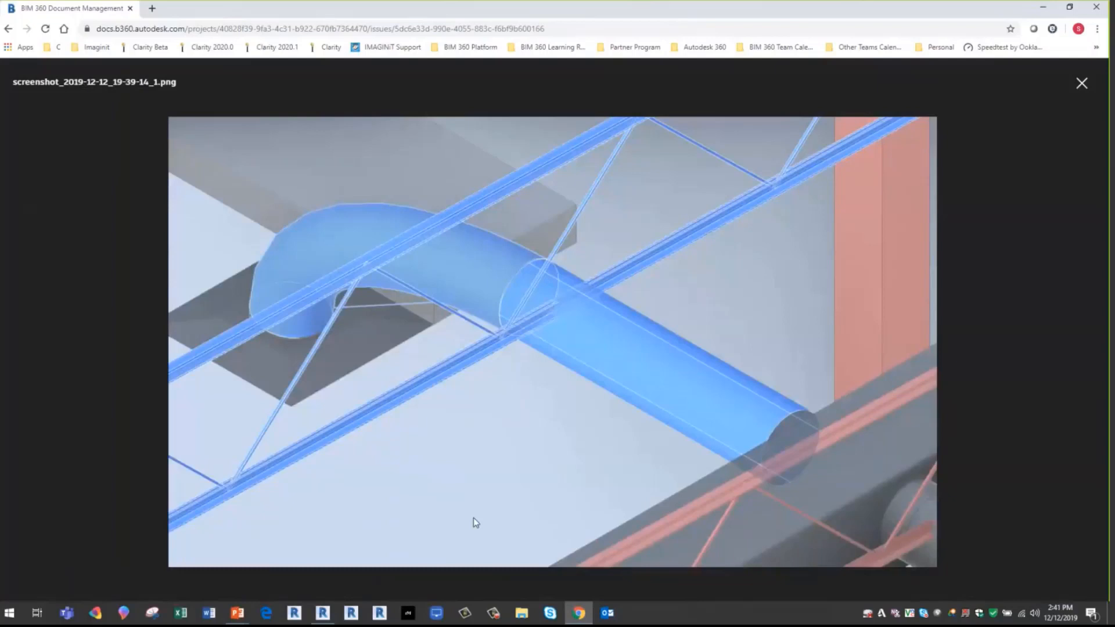
click(1083, 86)
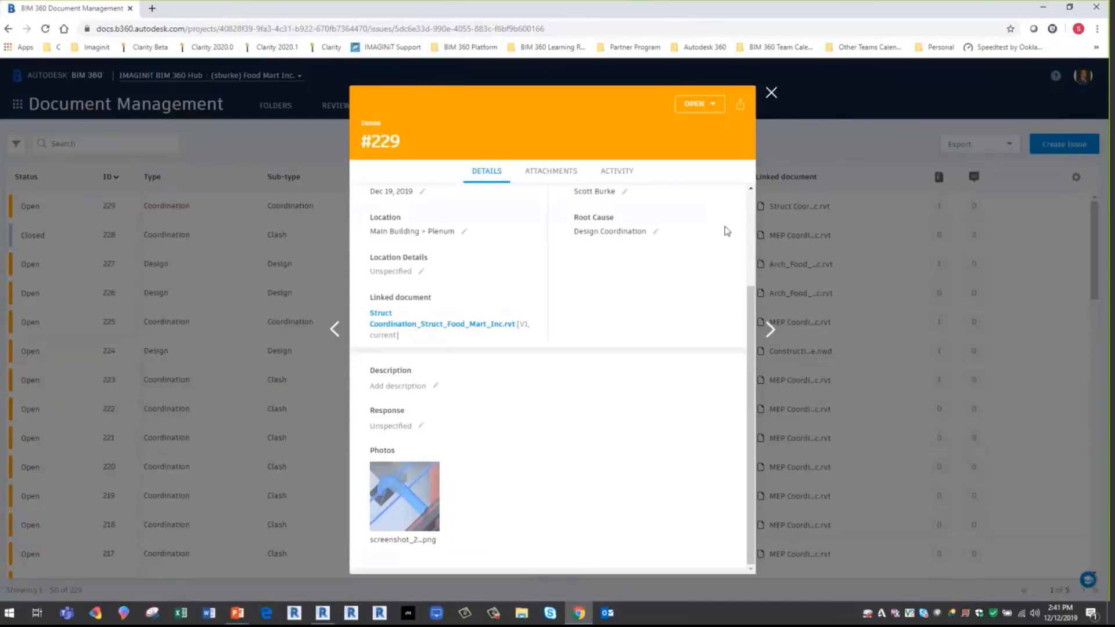
click(771, 94)
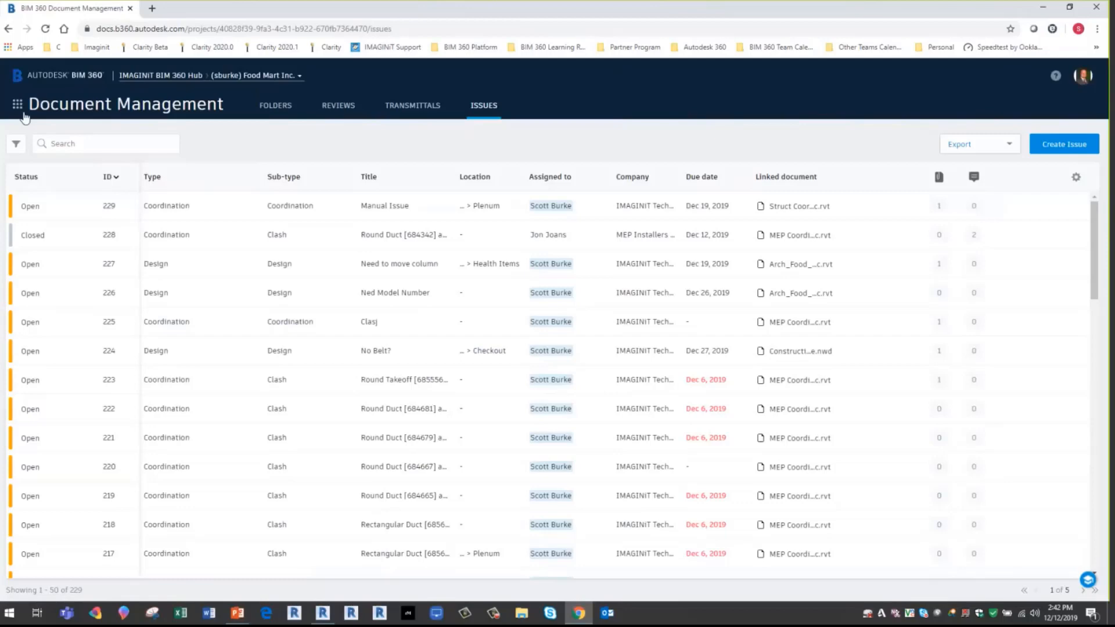
- Switch to the Model Coordination module and open the active clashes of the structural model against the MEP model
click(18, 105)
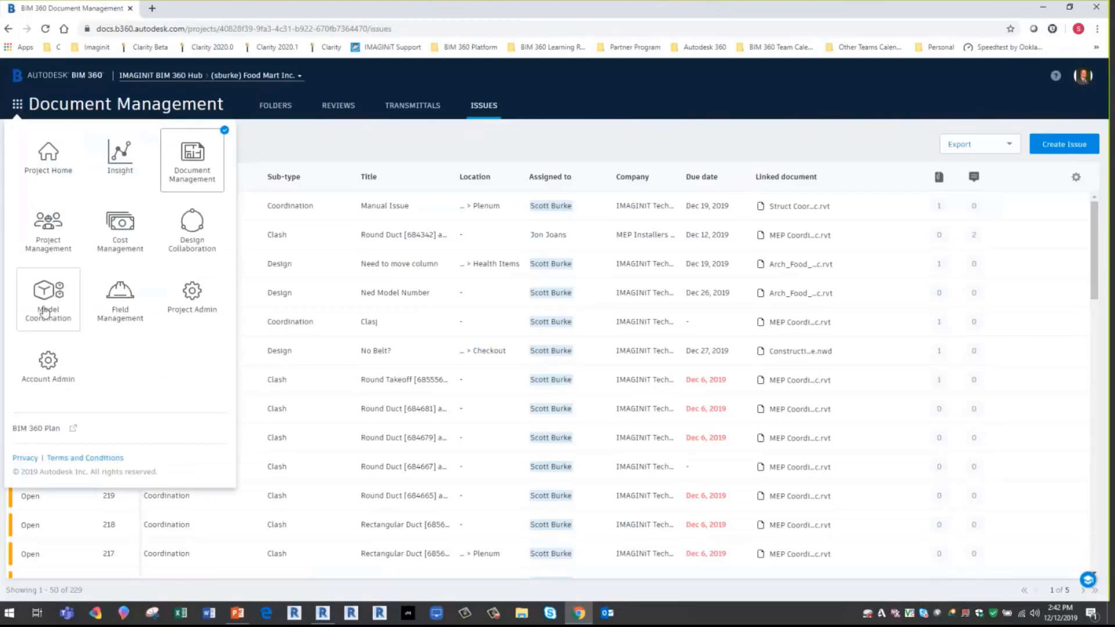
click(46, 312)
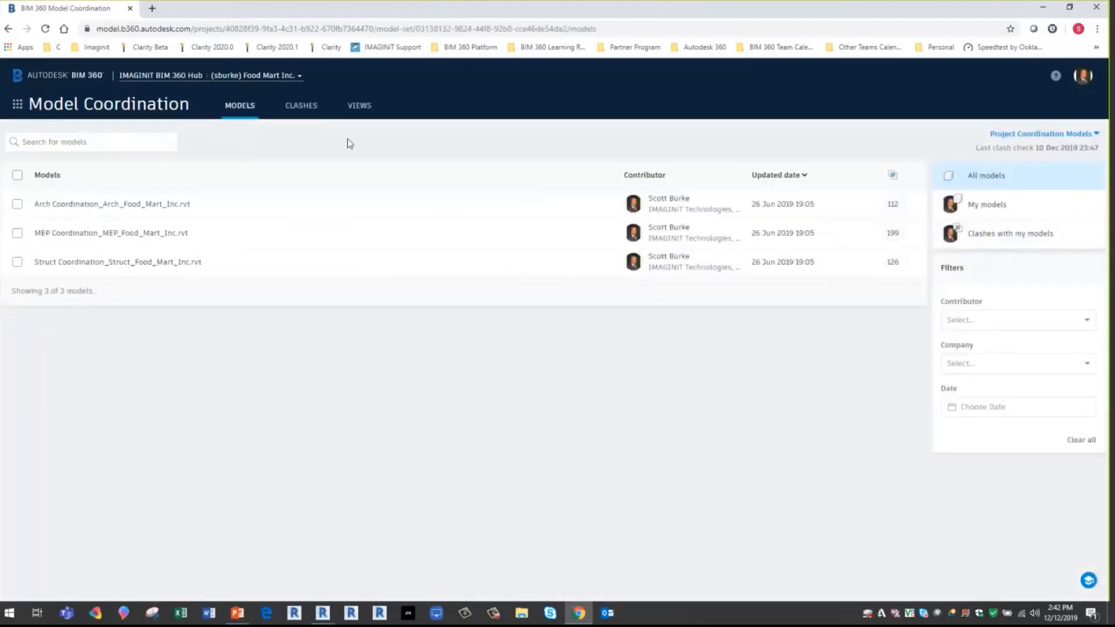
click(299, 107)
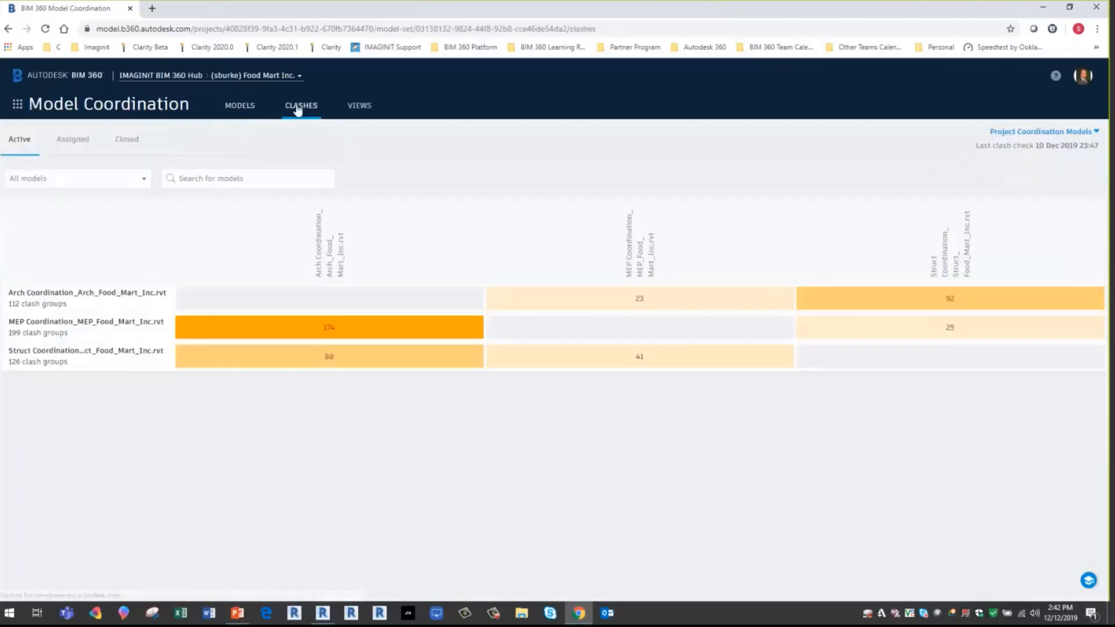
click(532, 364)
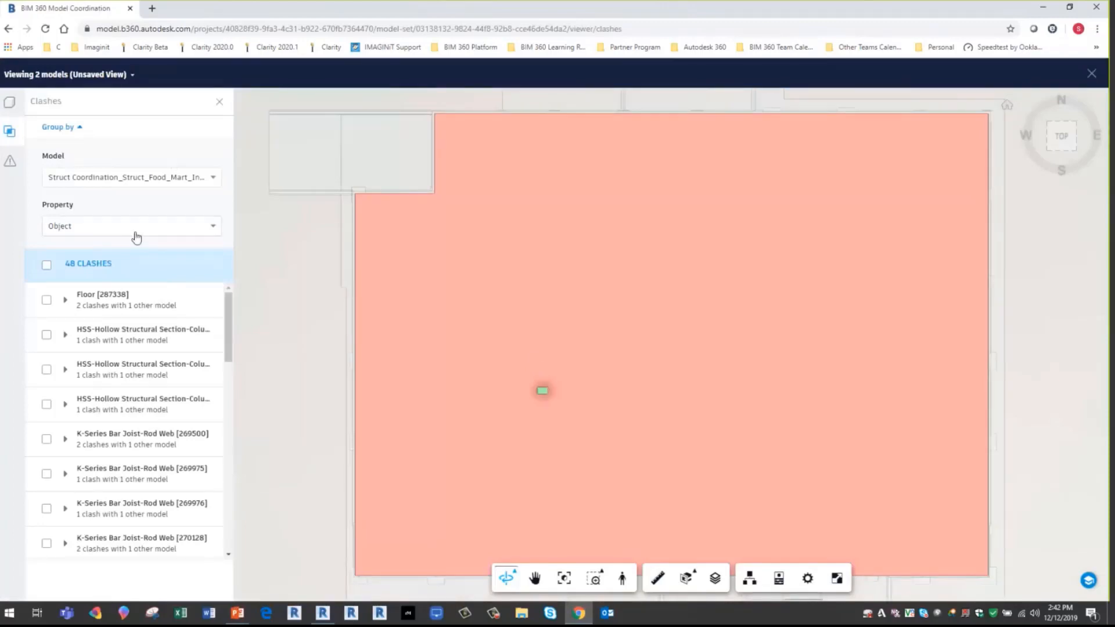
- Inspect the clashes of Floor [287338] and K-Series Bar Joist-Rod Web [269500] in the model, and close the clash view
click(127, 306)
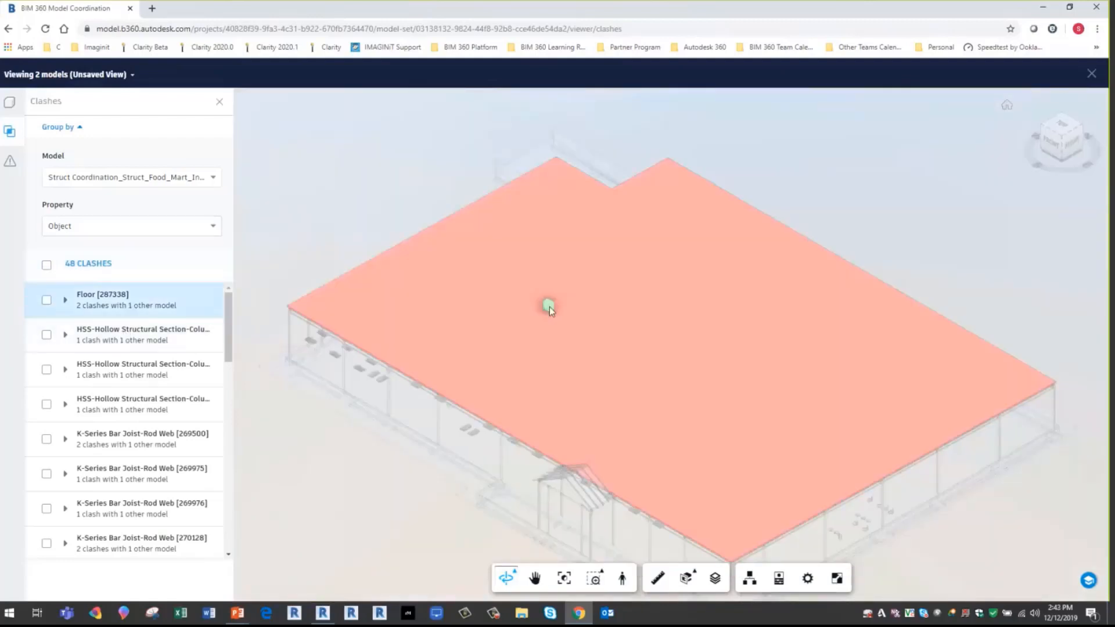
click(110, 444)
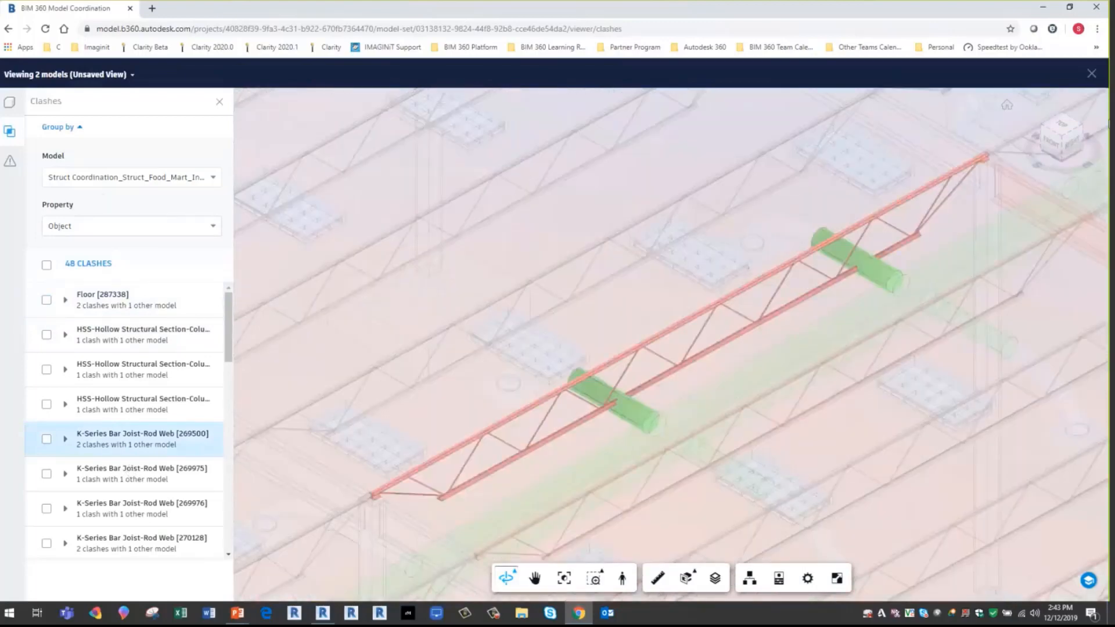
click(1092, 73)
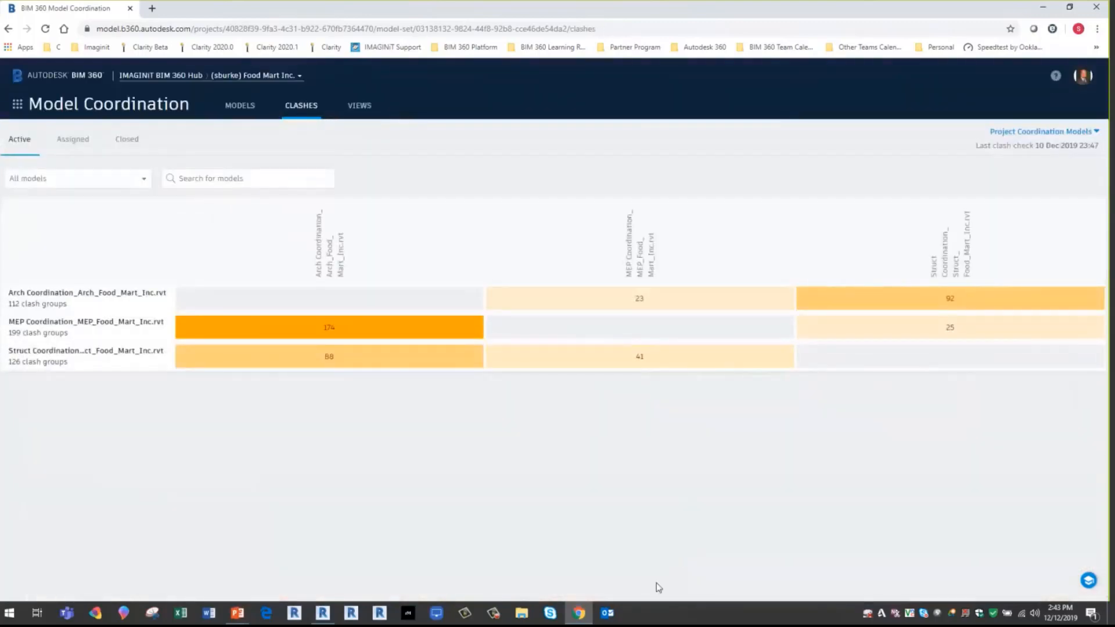